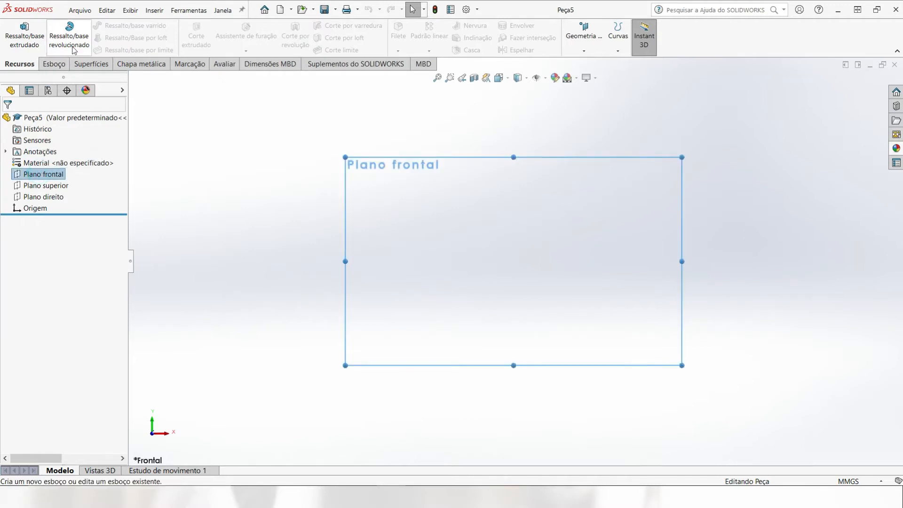
Start a sketch on the front plane and draw a circle about 25 mm in radius centred on the origin.
click(51, 63)
click(14, 31)
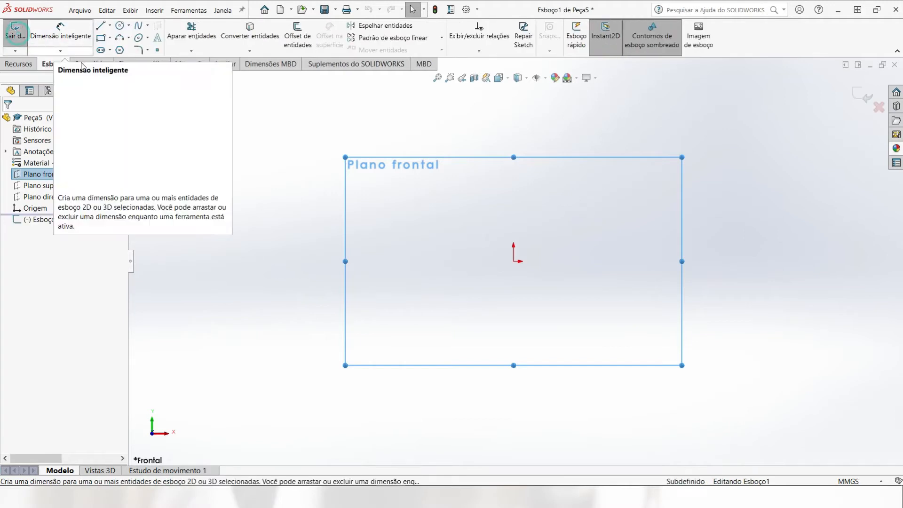
click(120, 27)
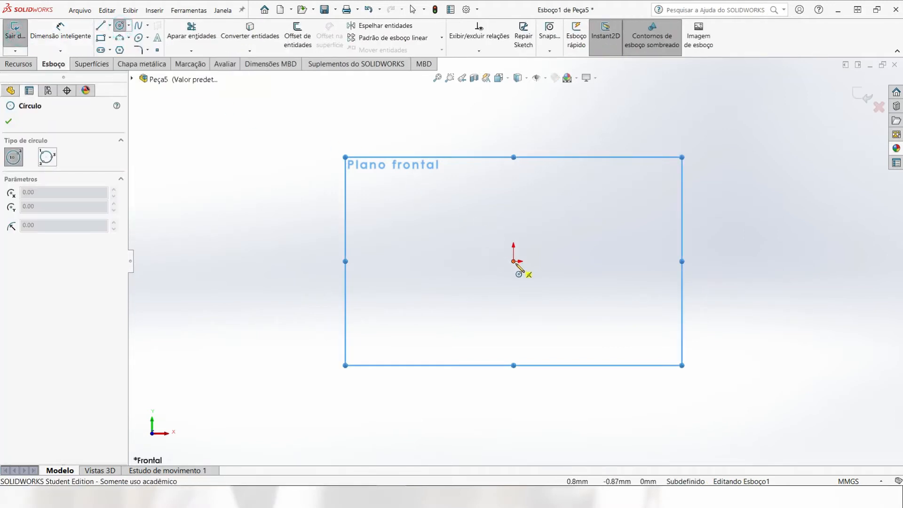
drag(513, 262, 556, 241)
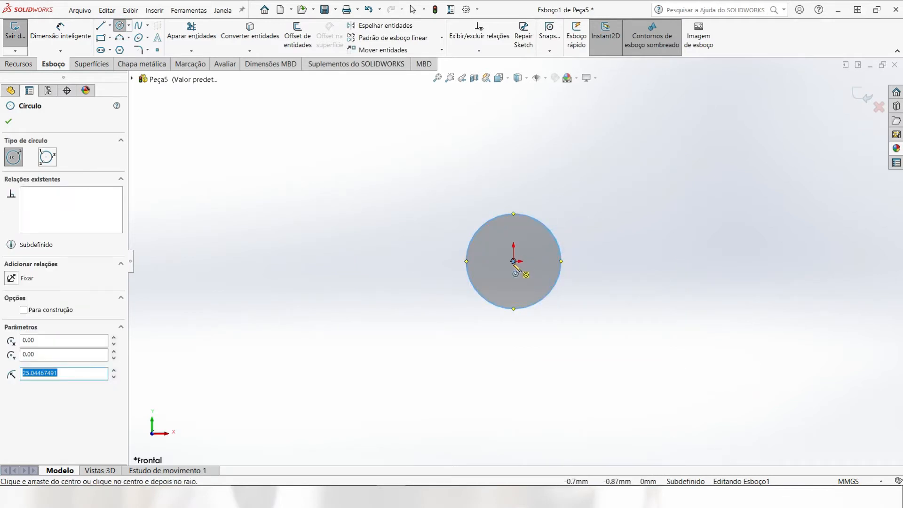
Draw a six-sided polygon centred on the origin with a circumscribed circle about 99.4 mm in diameter and a 90° angle.
click(120, 50)
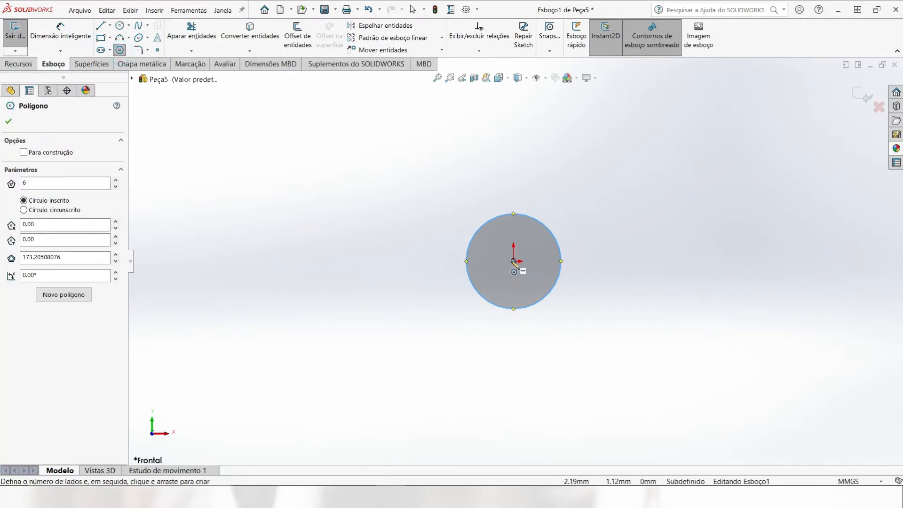
drag(513, 262, 513, 166)
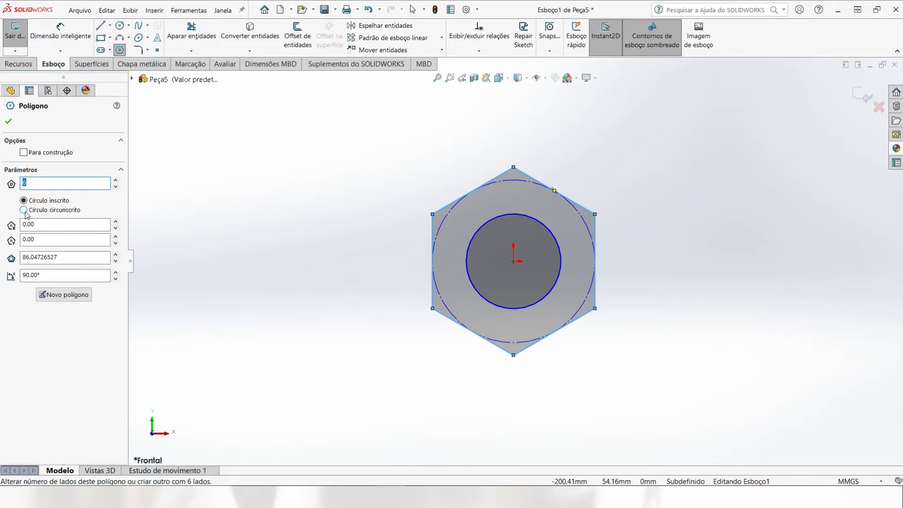
click(24, 210)
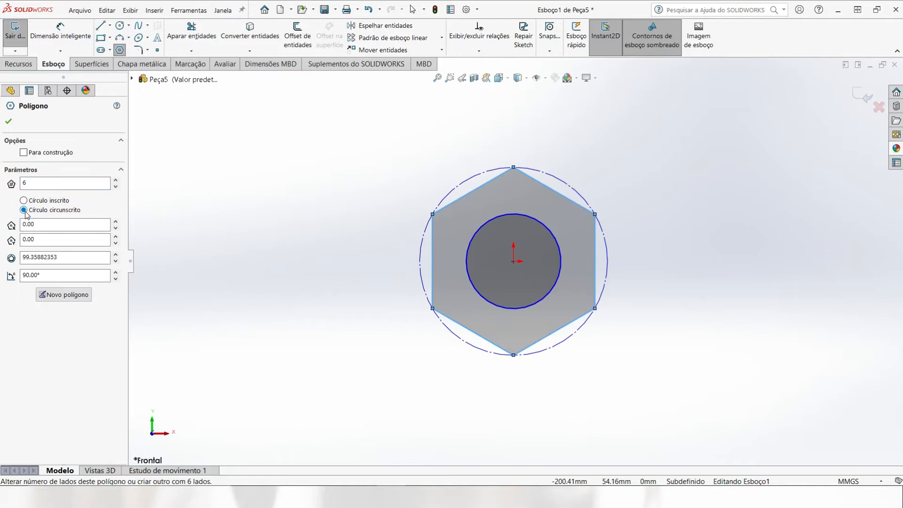
click(23, 201)
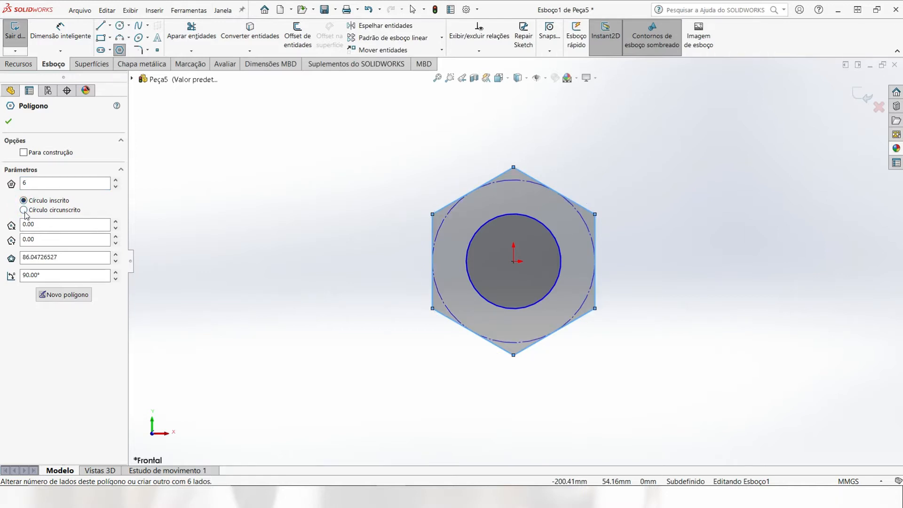
click(24, 211)
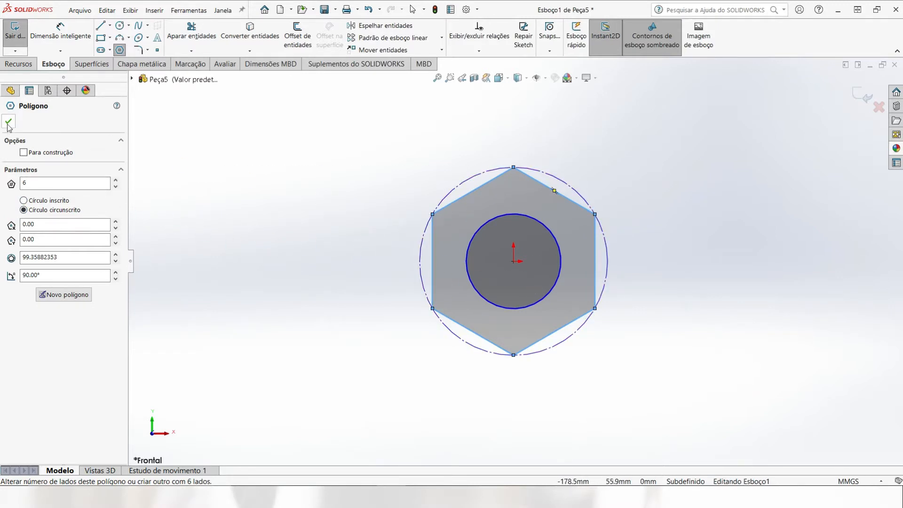
click(8, 122)
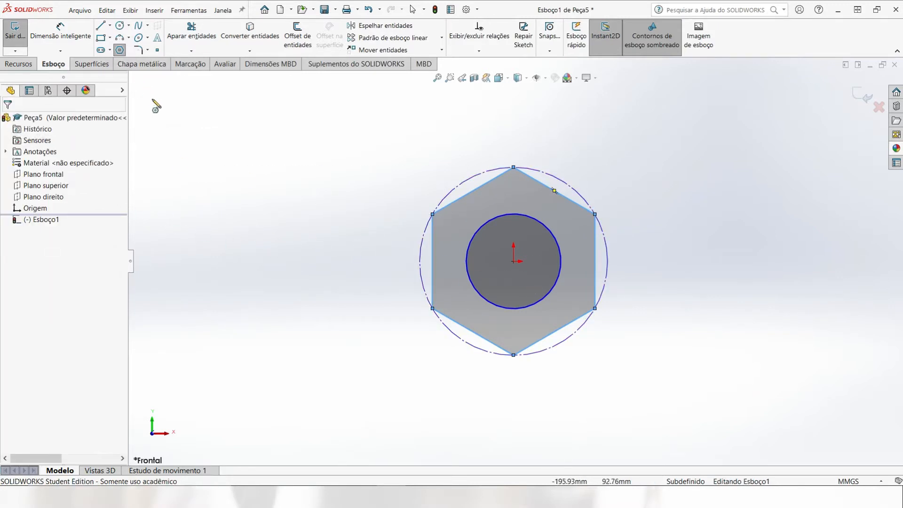
Dimension the hexagon's circumscribed construction circle to a 48 mm diameter.
click(68, 35)
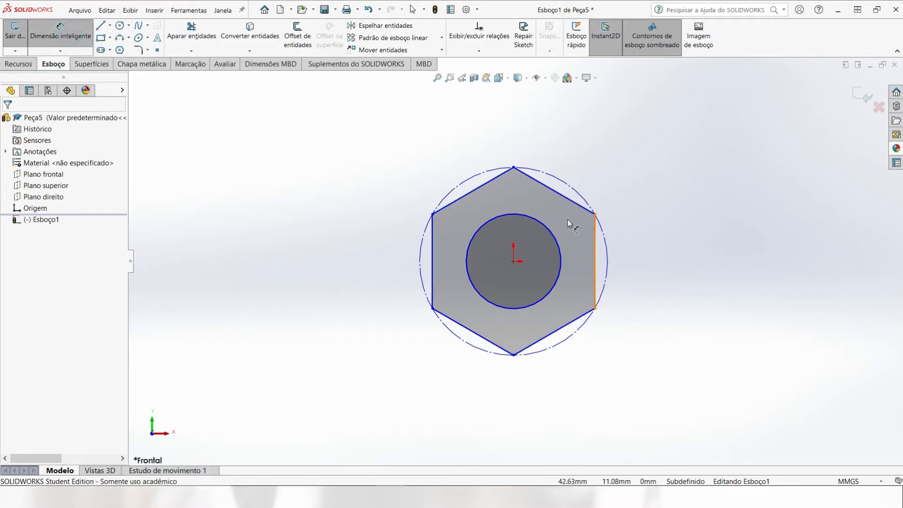
click(543, 177)
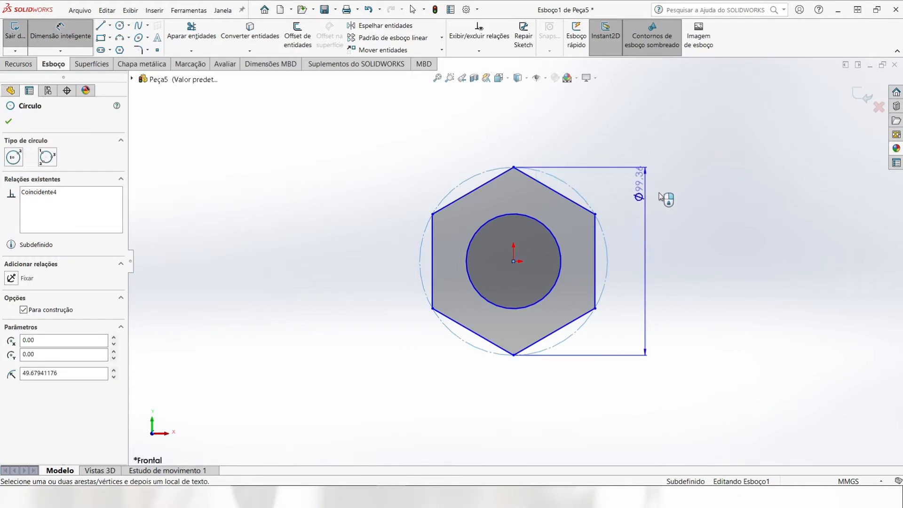
click(657, 213)
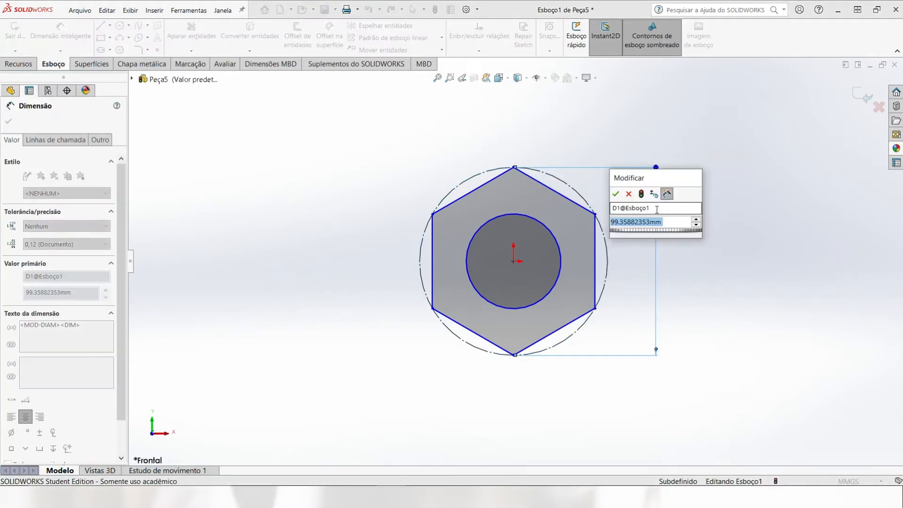
text(48)
key(Return)
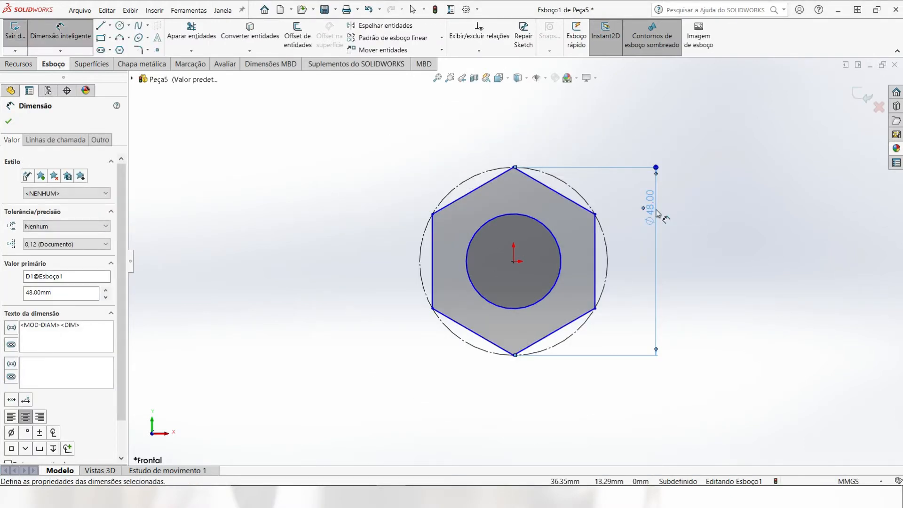
Dimension the inner circle to a 21 mm diameter.
click(466, 269)
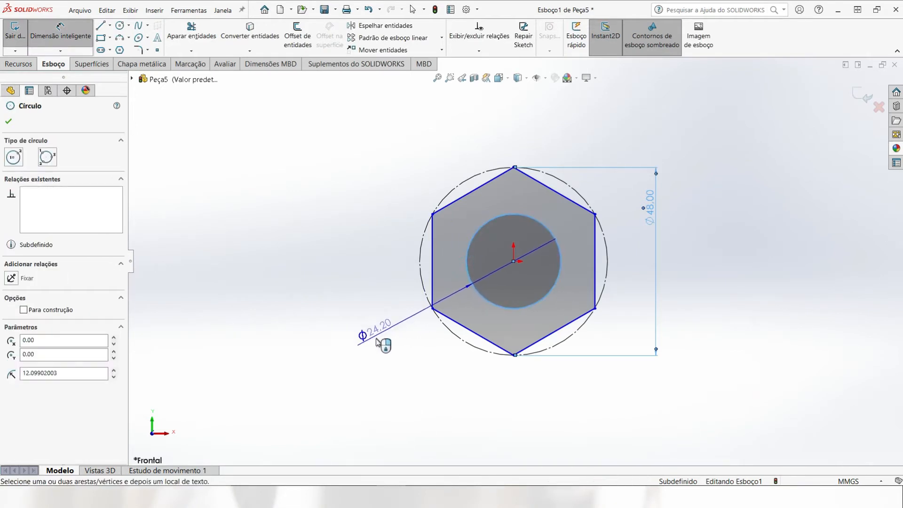
click(373, 350)
text(2)
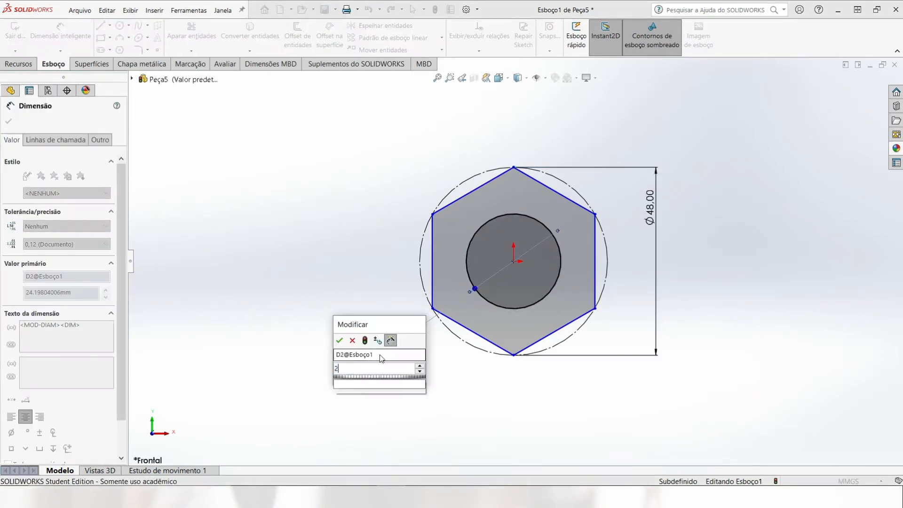
text(4,2)
key(Return)
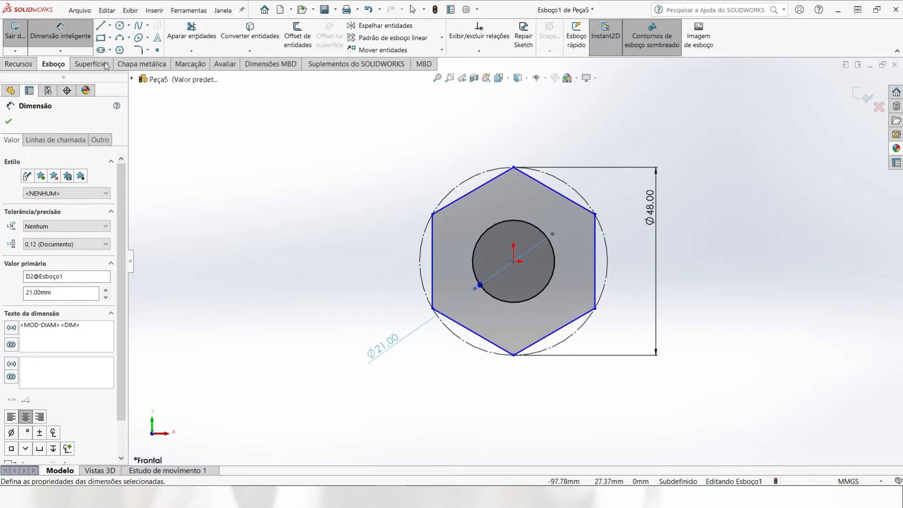
key(Escape)
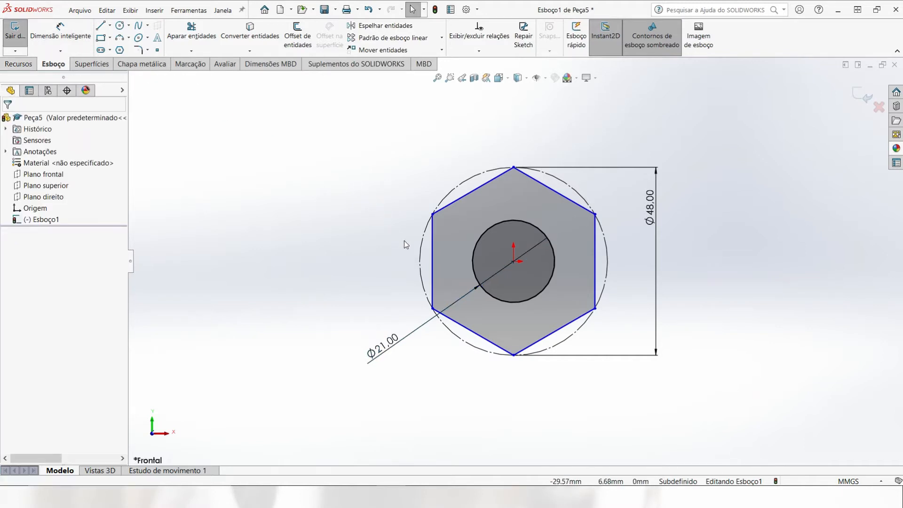
Add a vertical relation to the hexagon's left side.
click(433, 245)
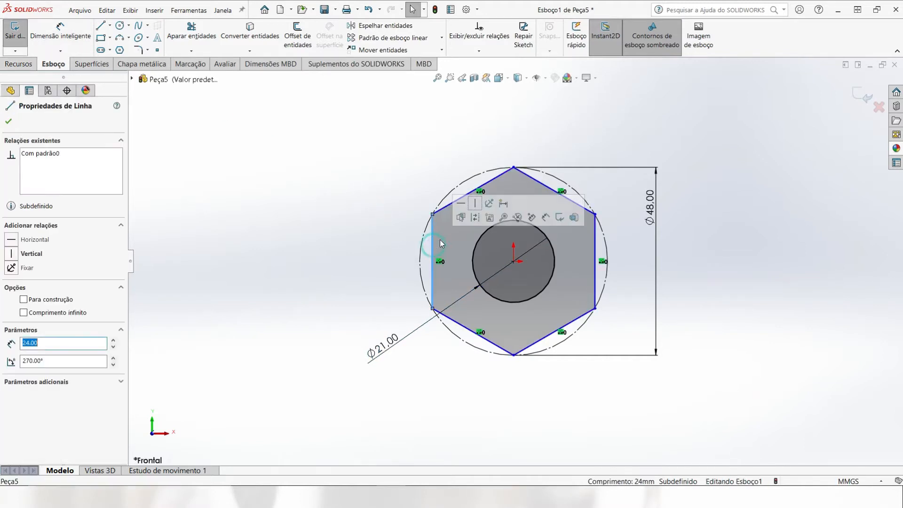
click(476, 204)
click(329, 197)
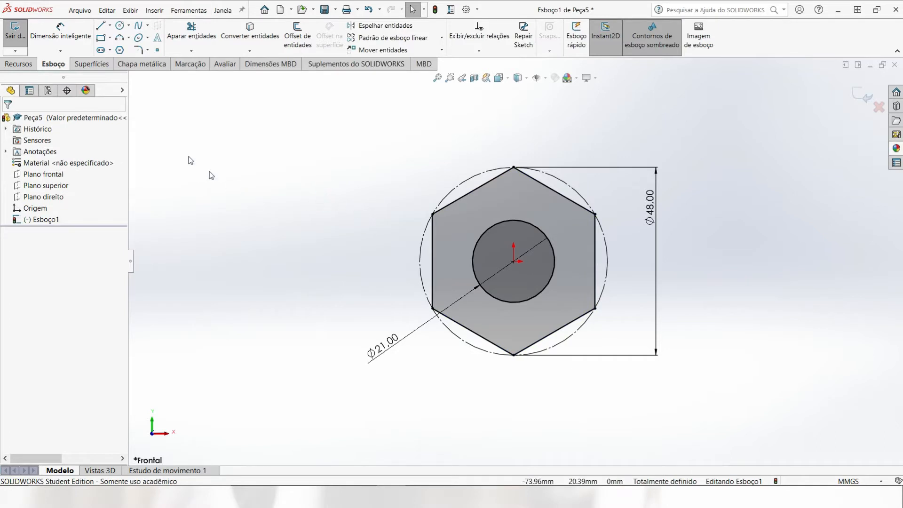
Extrude the hexagonal profile with its round hole to a blind depth of 24 mm.
click(19, 64)
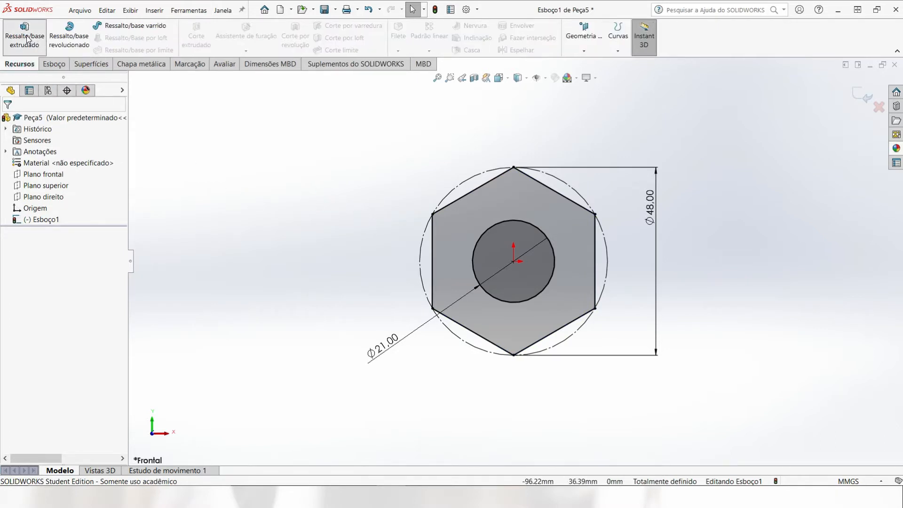
click(24, 35)
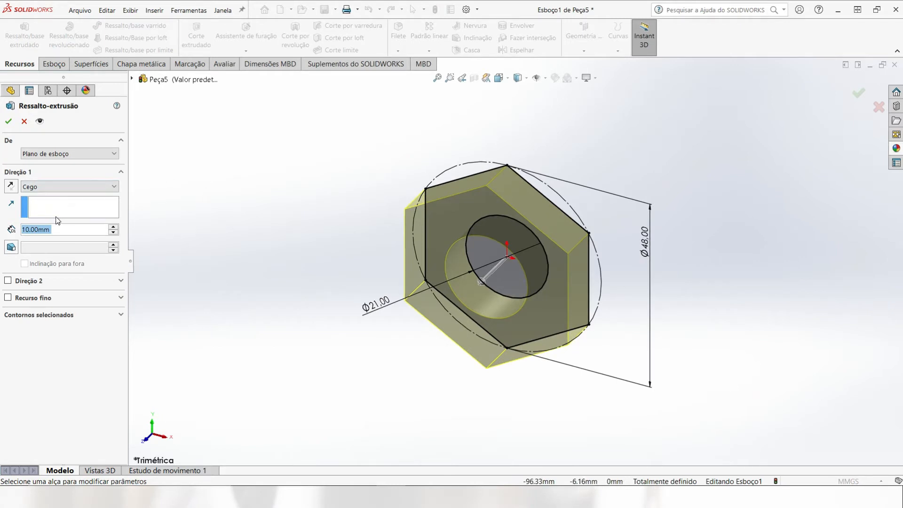
text(24)
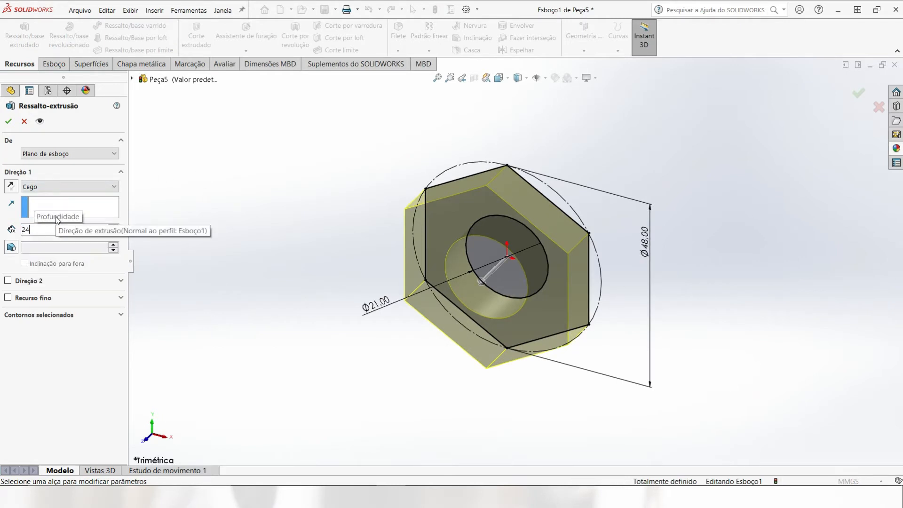
key(Return)
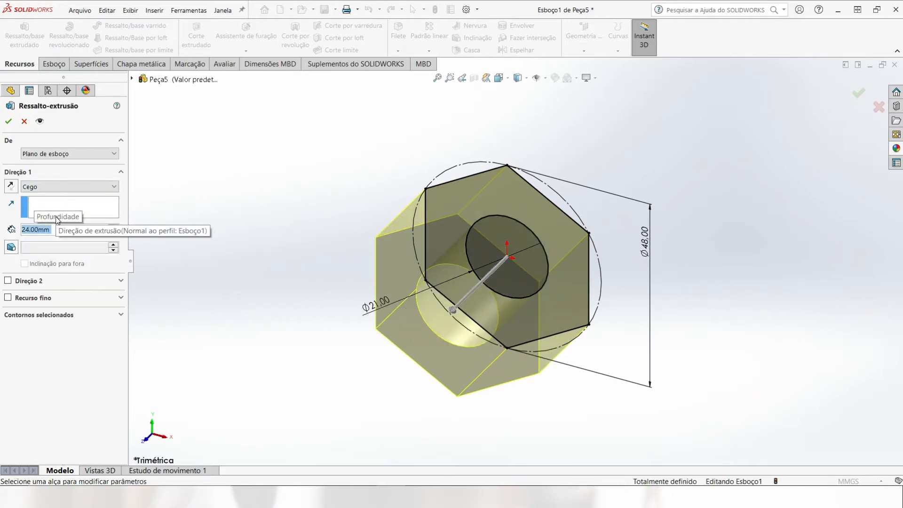
click(9, 122)
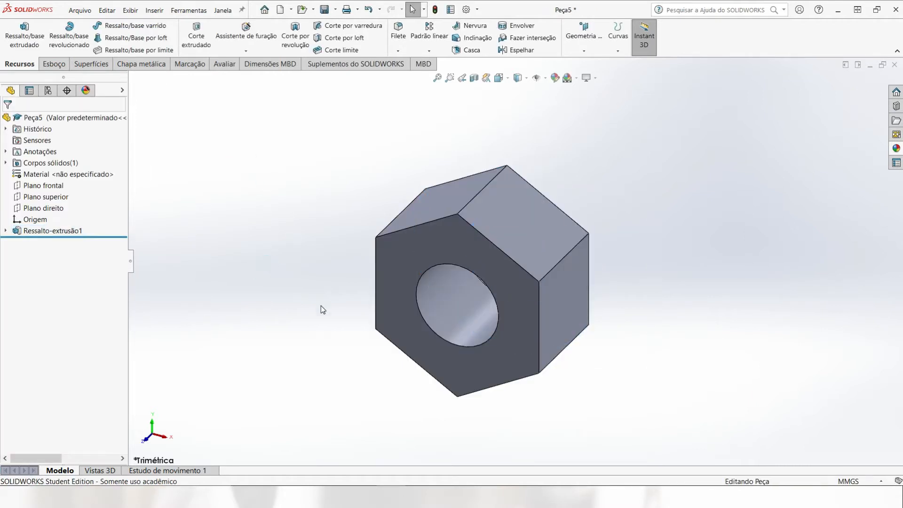
Start a sketch on the nut's front hexagonal face and draw an origin-centred circle, resized to about 16.5 mm in radius.
click(416, 246)
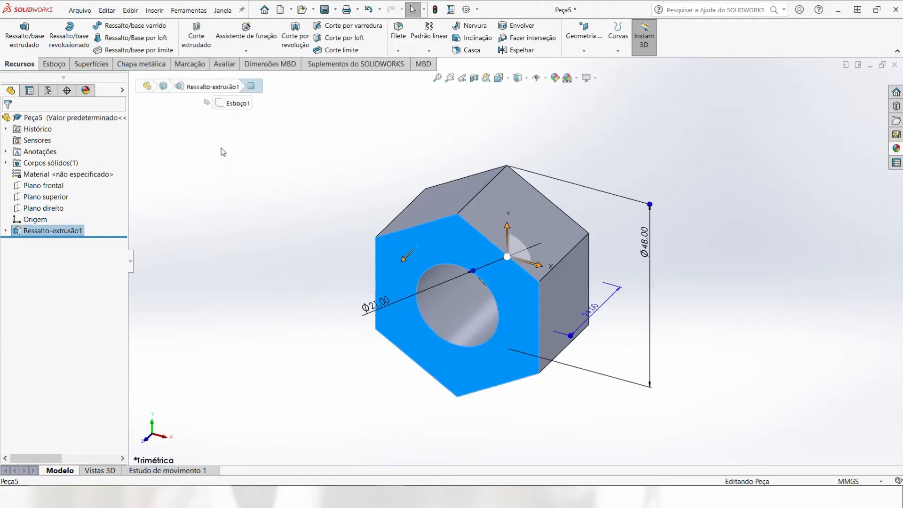
click(53, 64)
click(14, 33)
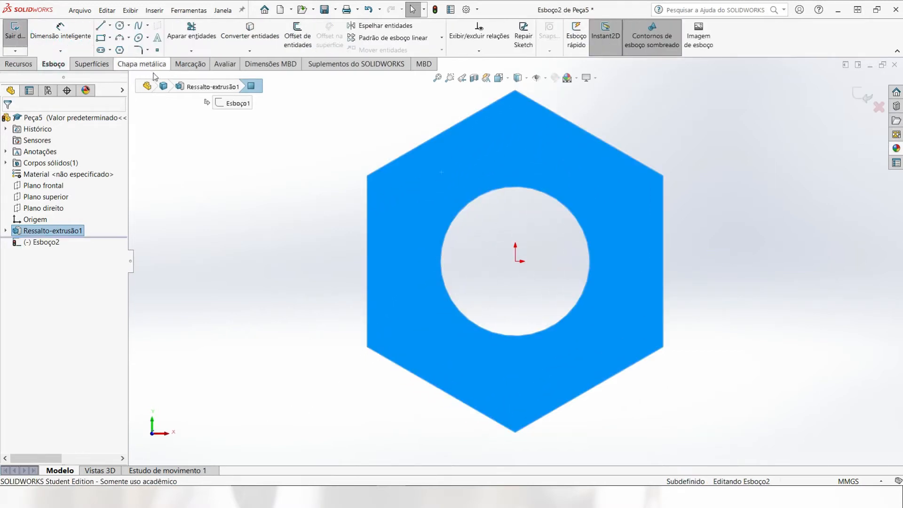
click(120, 26)
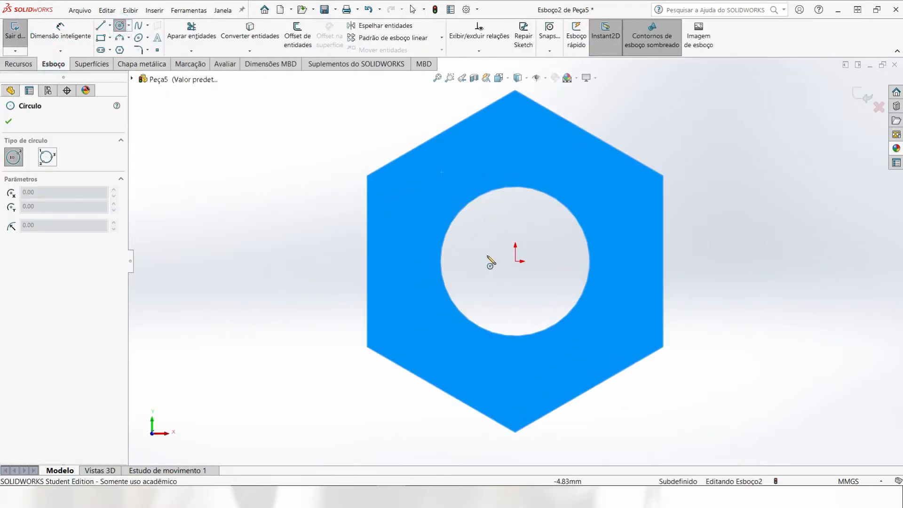
click(515, 261)
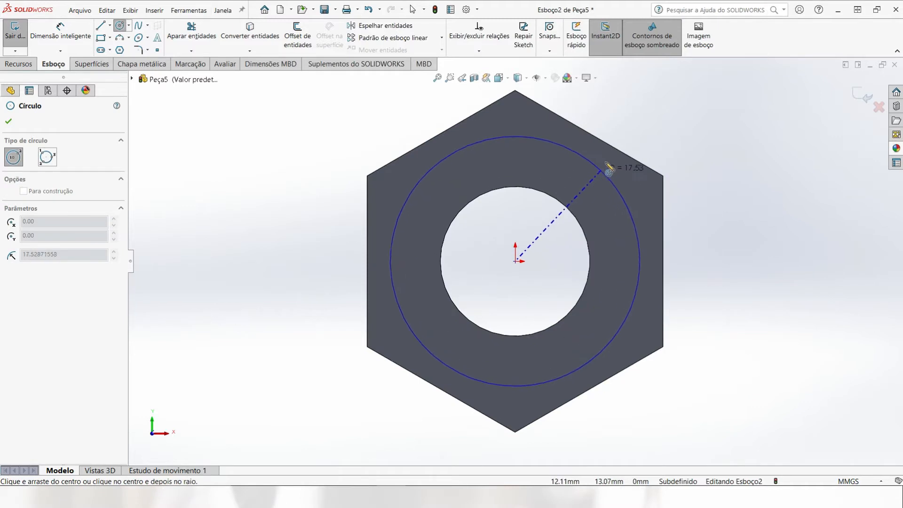
click(589, 136)
key(Escape)
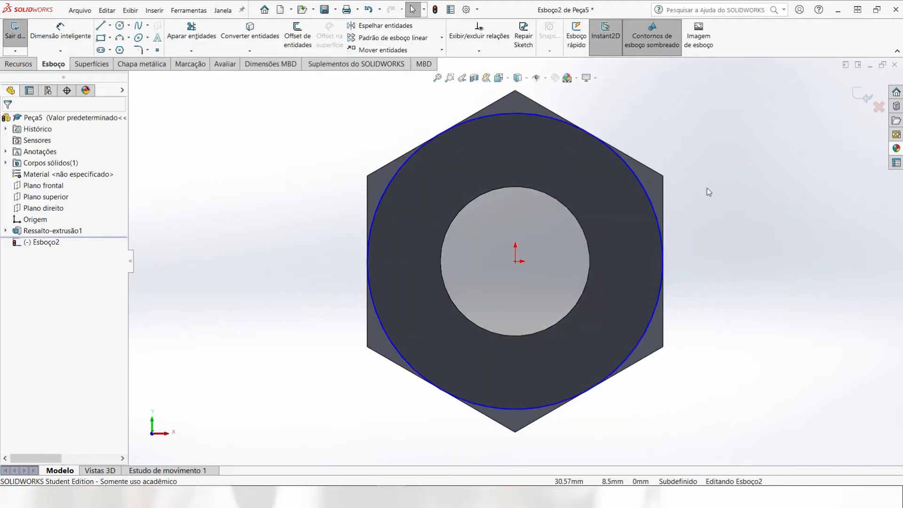
drag(633, 176, 614, 194)
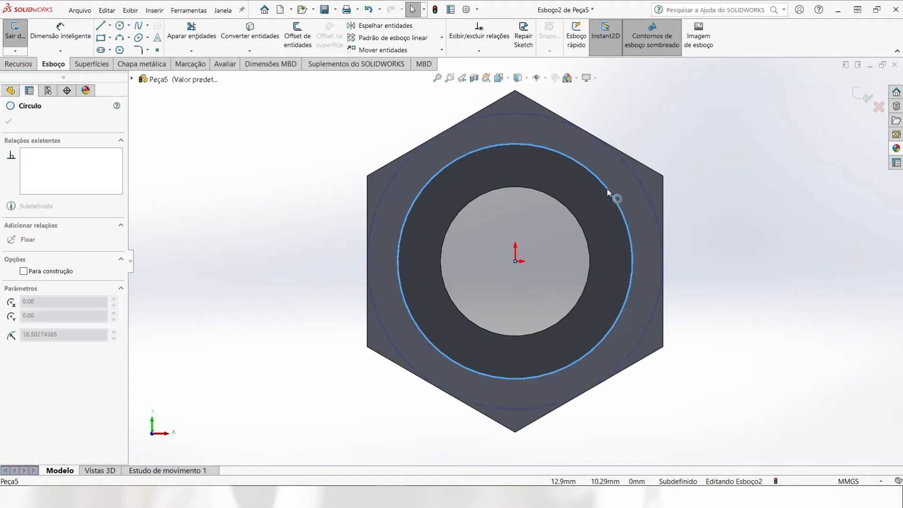
click(611, 146)
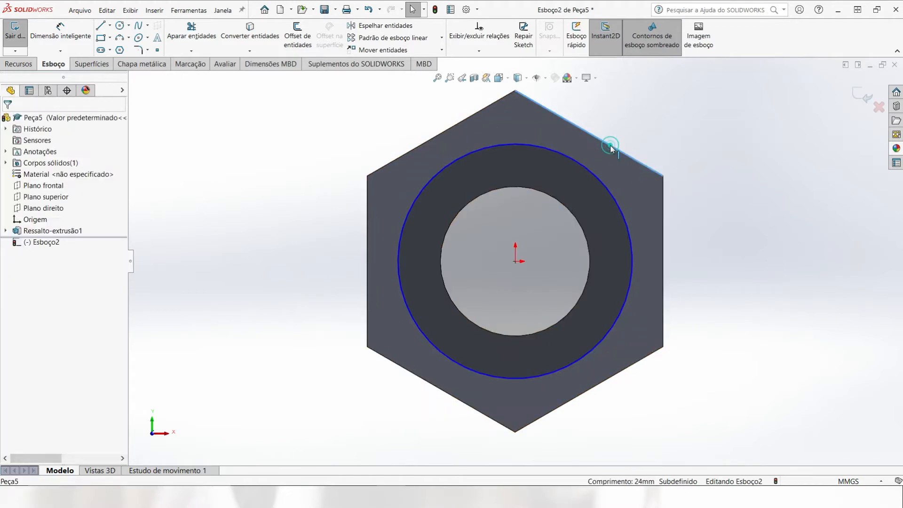
ctrl+click(593, 178)
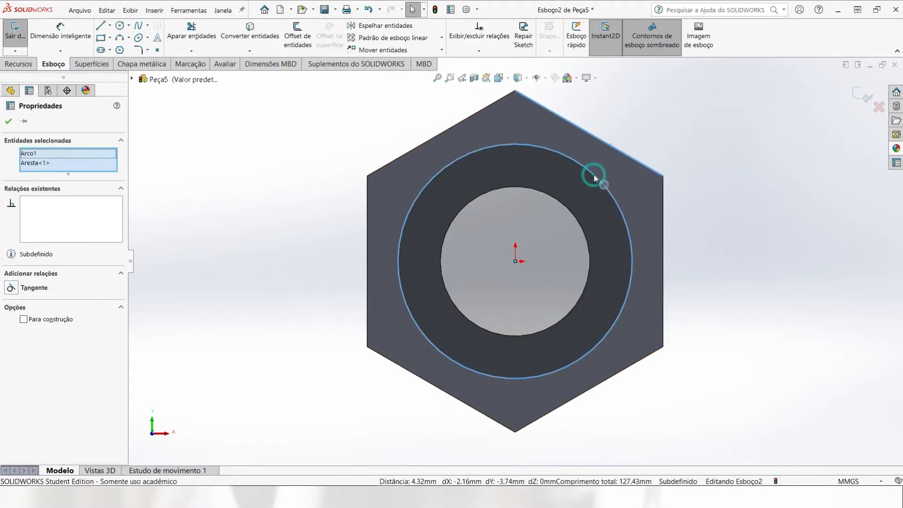
click(9, 120)
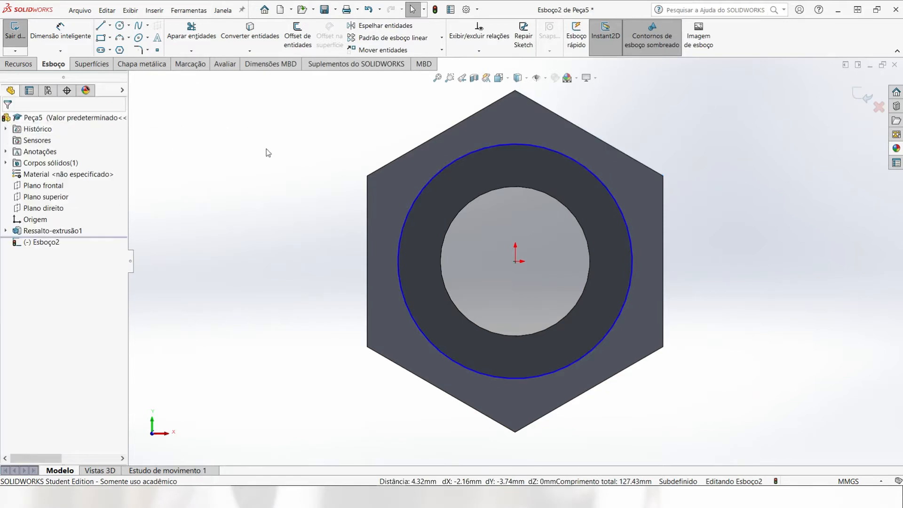
Make the sketched circle tangent to the hexagon's upper-right edge.
click(630, 160)
ctrl+click(607, 187)
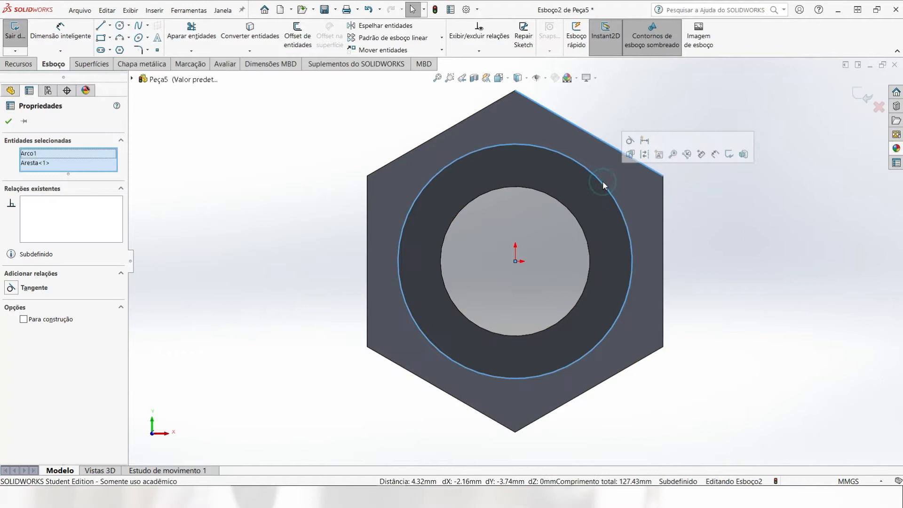
click(630, 141)
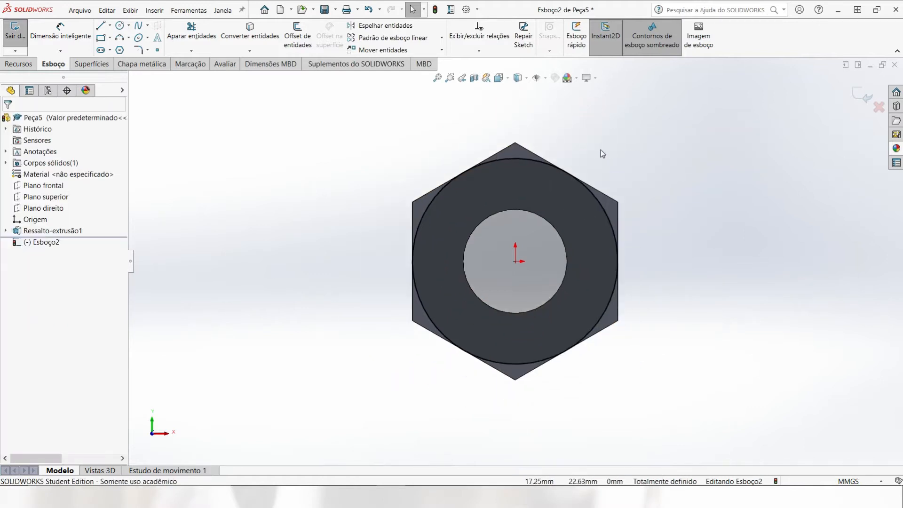
Cut away the material outside the front tangent circle to a blind depth of 24 mm with a 30° draft.
middle_drag(602, 154, 576, 197)
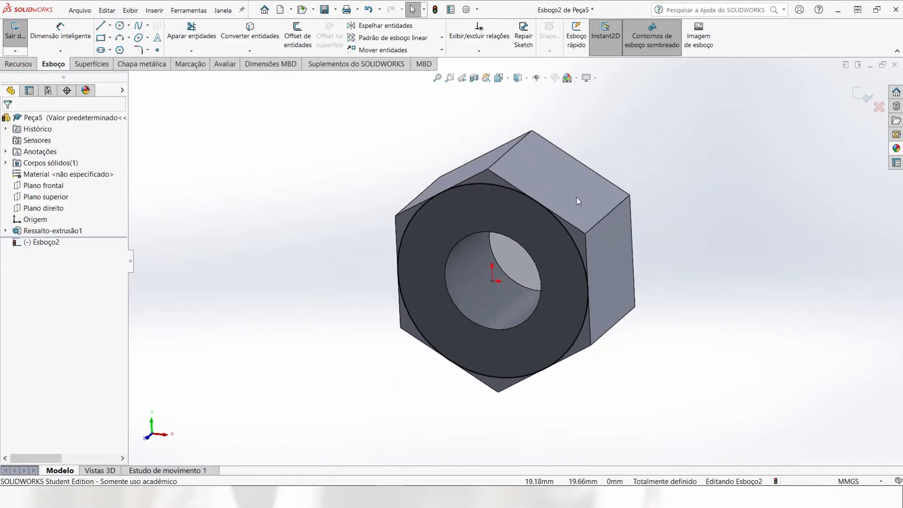
click(20, 66)
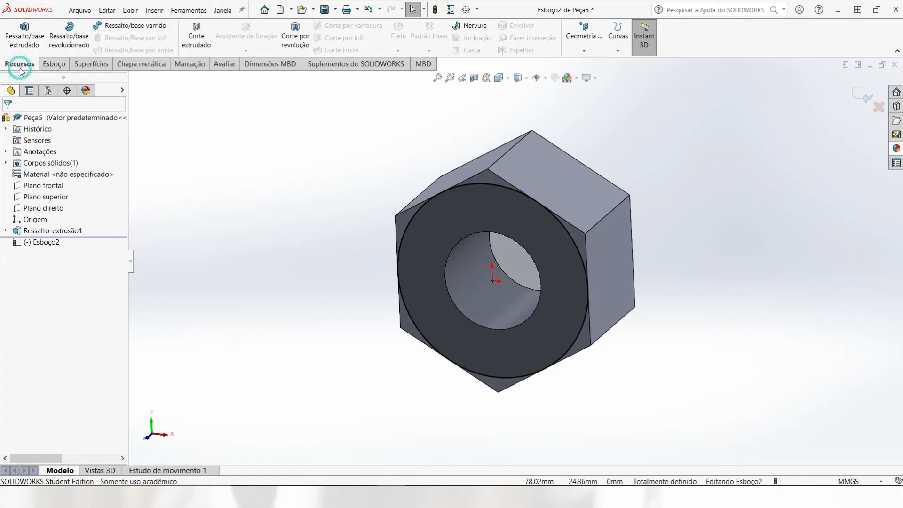
click(204, 43)
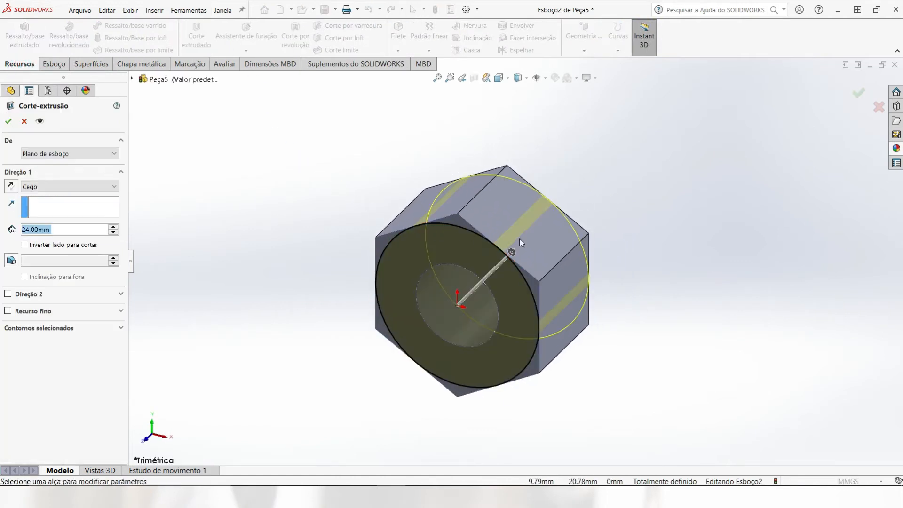
click(25, 245)
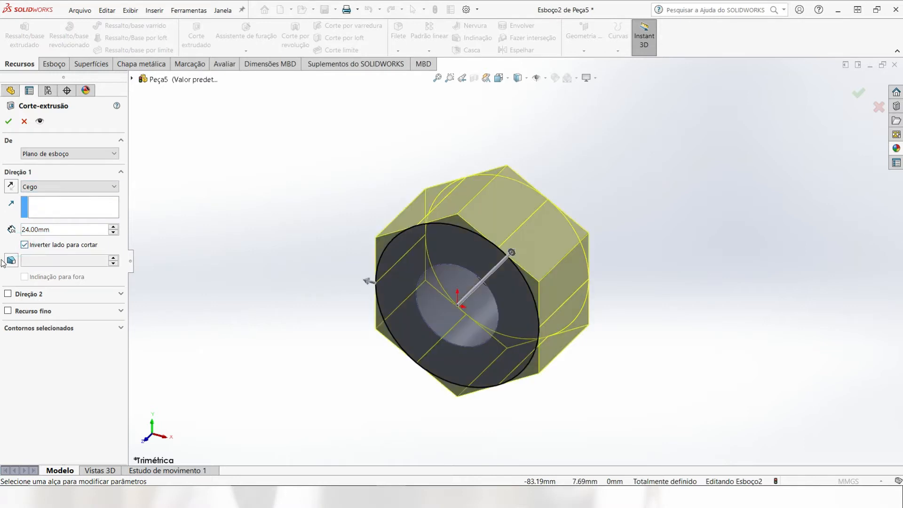
click(11, 260)
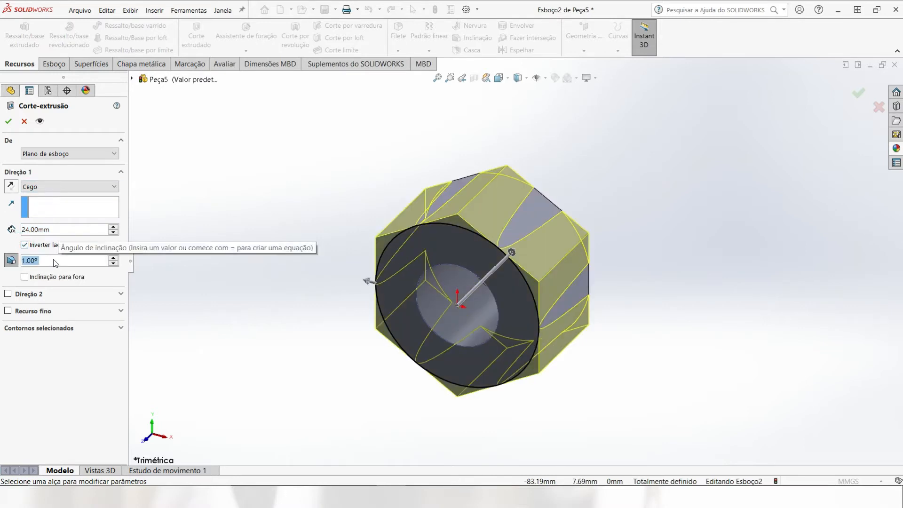
text(30)
key(Return)
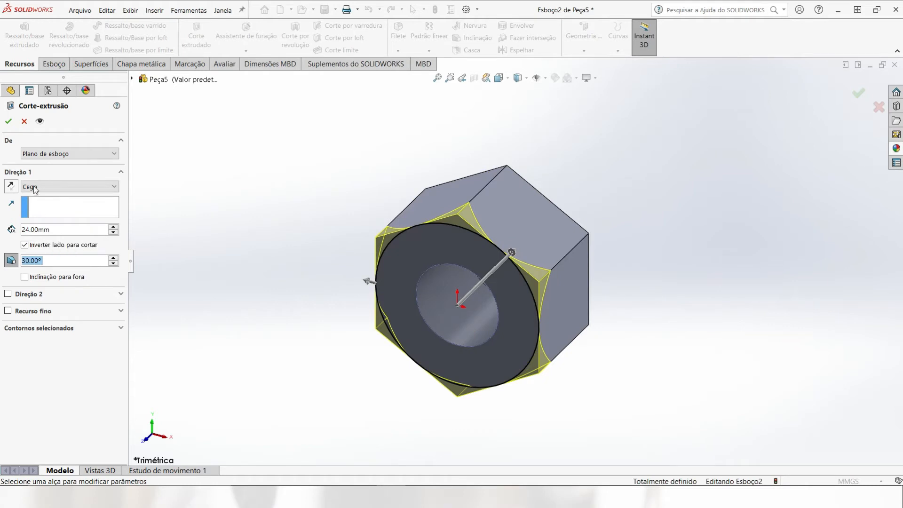
click(8, 122)
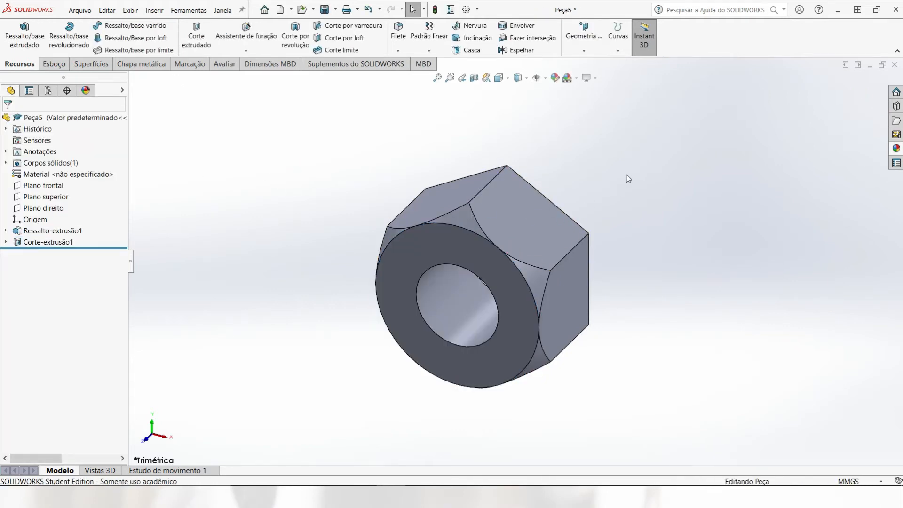
Edit the front corner cut and set its draft angle to 60°.
middle_drag(628, 178, 552, 129)
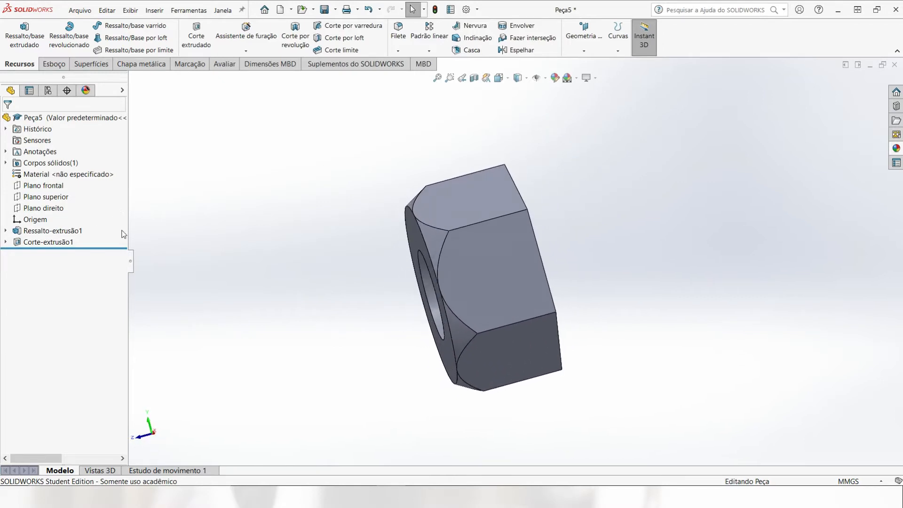
right_click(60, 243)
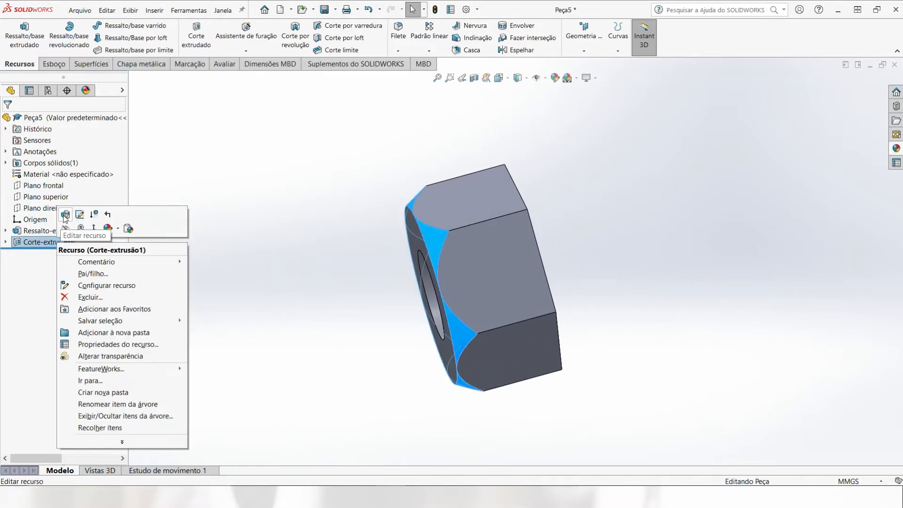
click(63, 214)
click(55, 263)
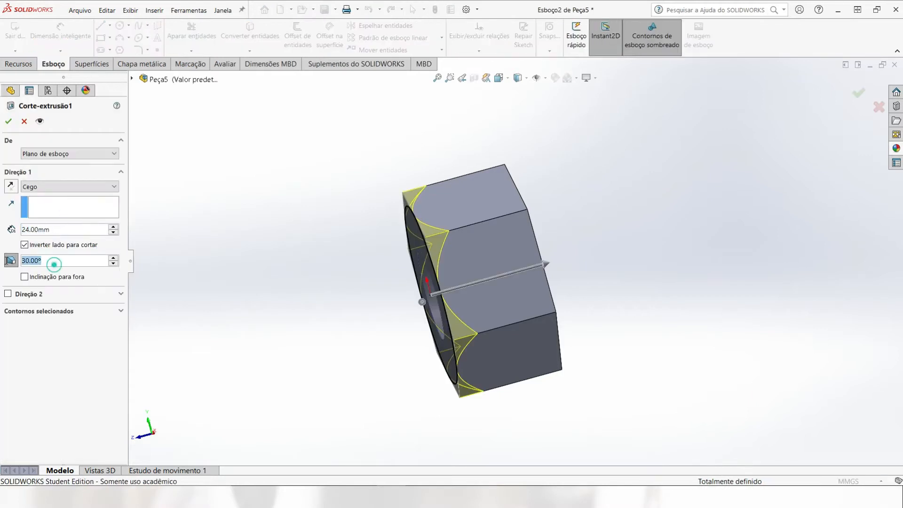
text(60)
key(Return)
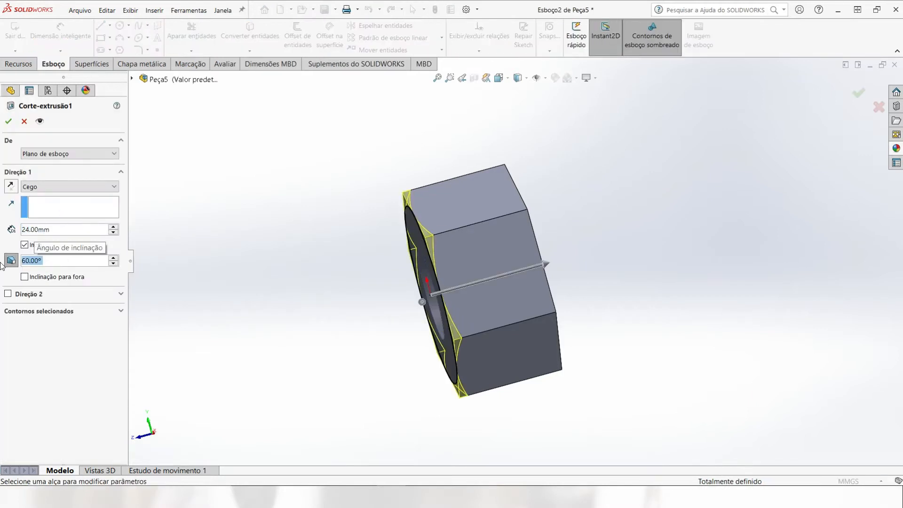
click(7, 122)
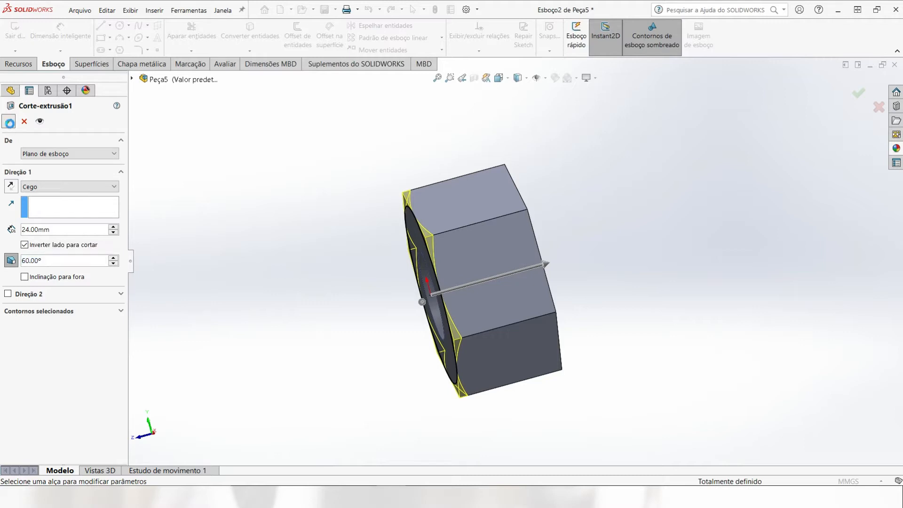
click(340, 173)
Start a sketch on the nut's rear hexagonal face and draw an origin-centred circle between the hole and the outer edges.
middle_drag(383, 202, 345, 274)
click(486, 214)
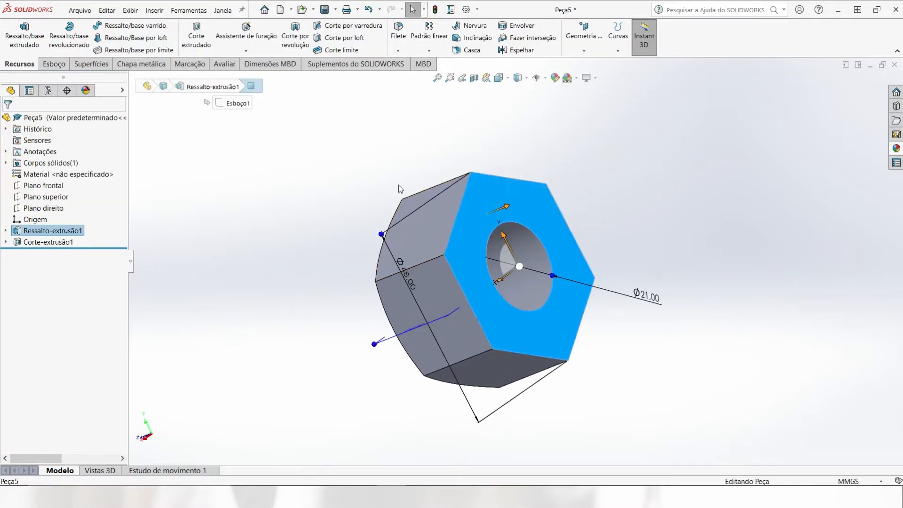
click(54, 64)
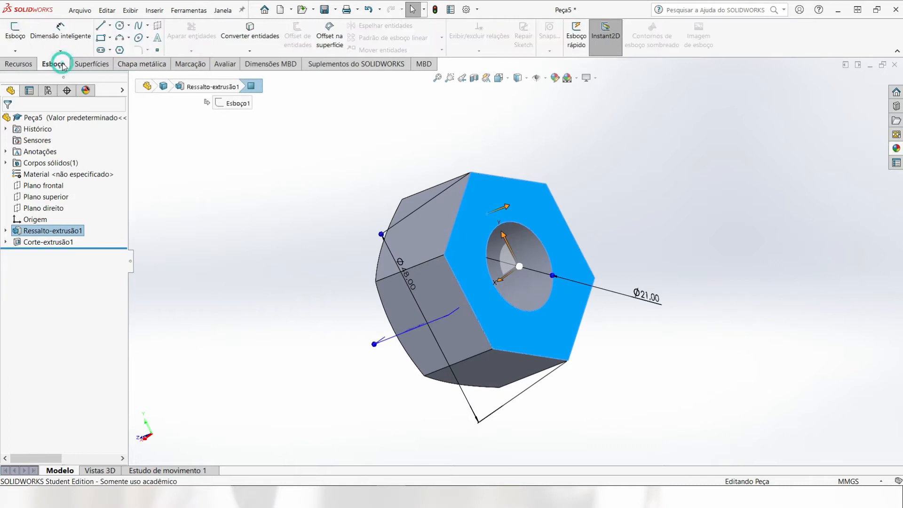
click(15, 30)
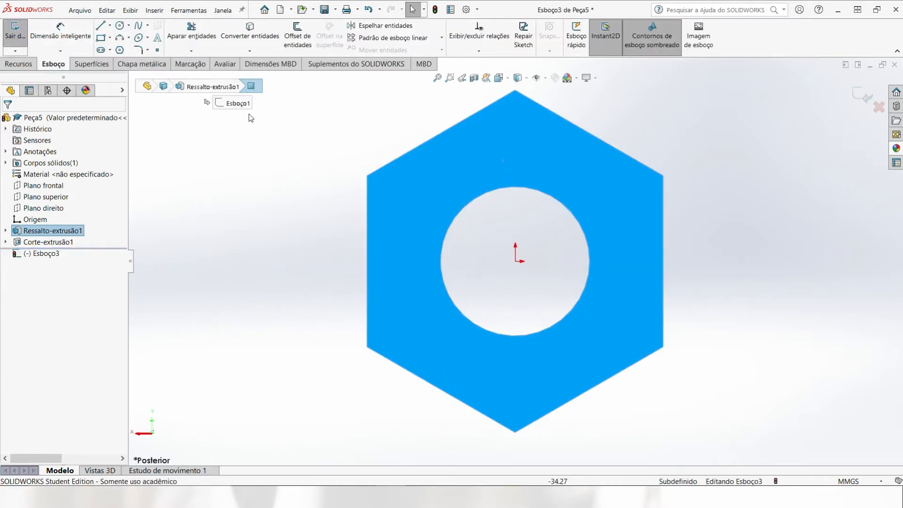
click(119, 26)
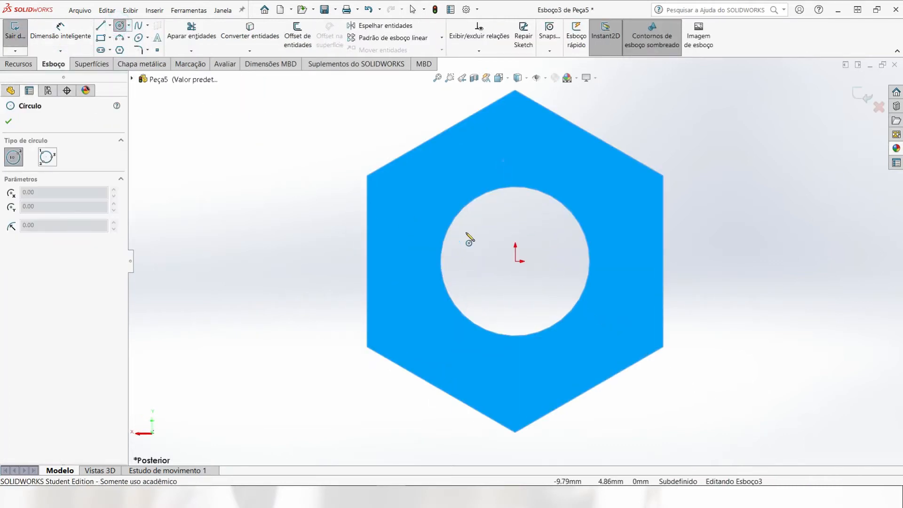
click(516, 261)
click(621, 225)
key(Escape)
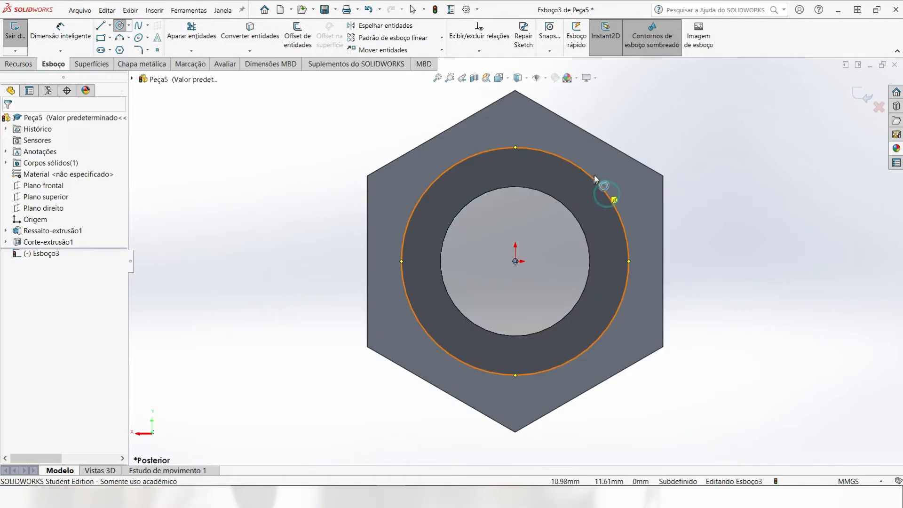
Make the rear-face circle tangent to the hexagon's upper-right edge.
click(614, 149)
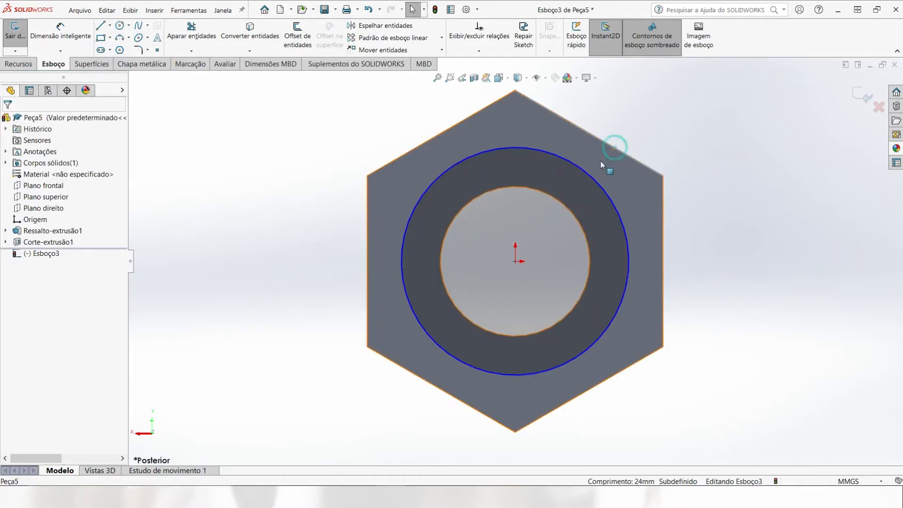
ctrl+click(592, 177)
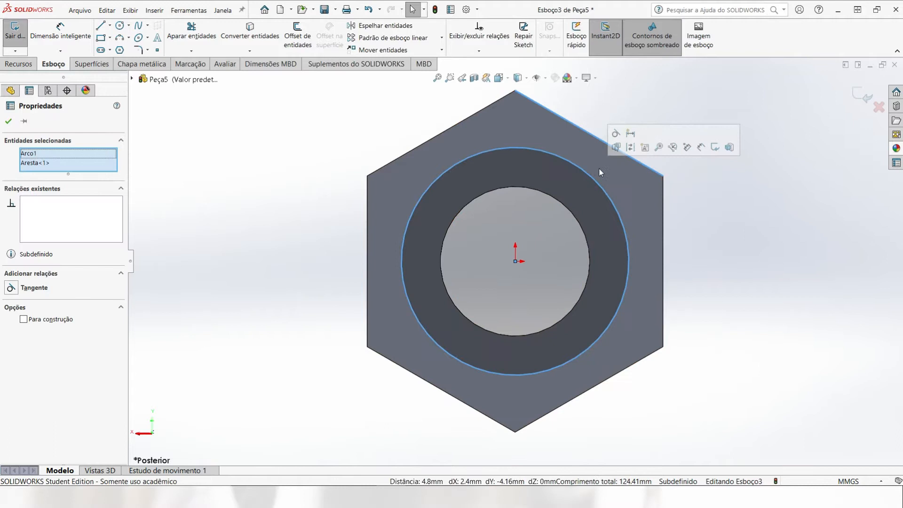
click(614, 134)
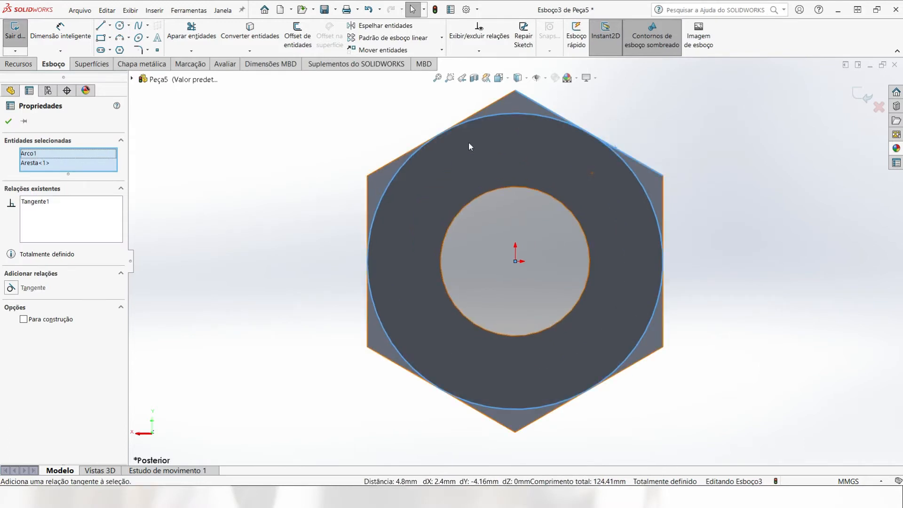
click(9, 121)
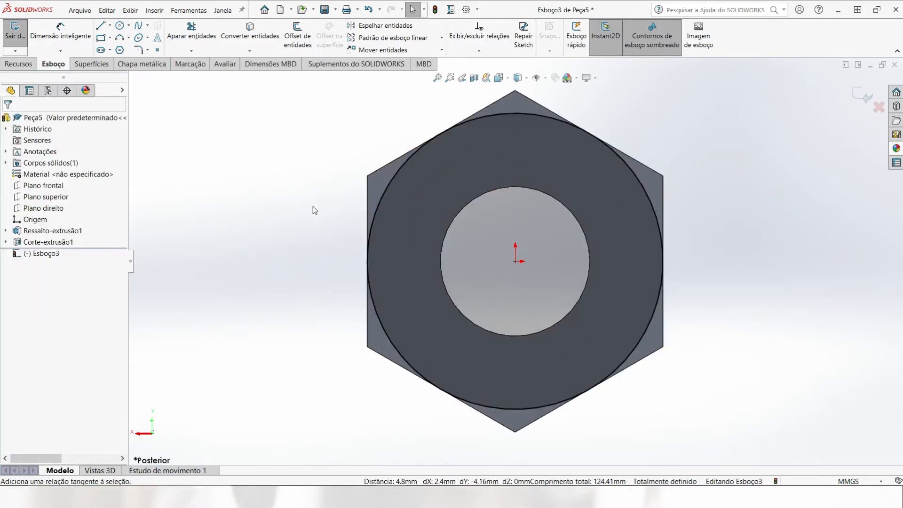
Cut away the material outside the rear circle to a blind depth of 24 mm with a 60° draft.
middle_drag(312, 206, 365, 222)
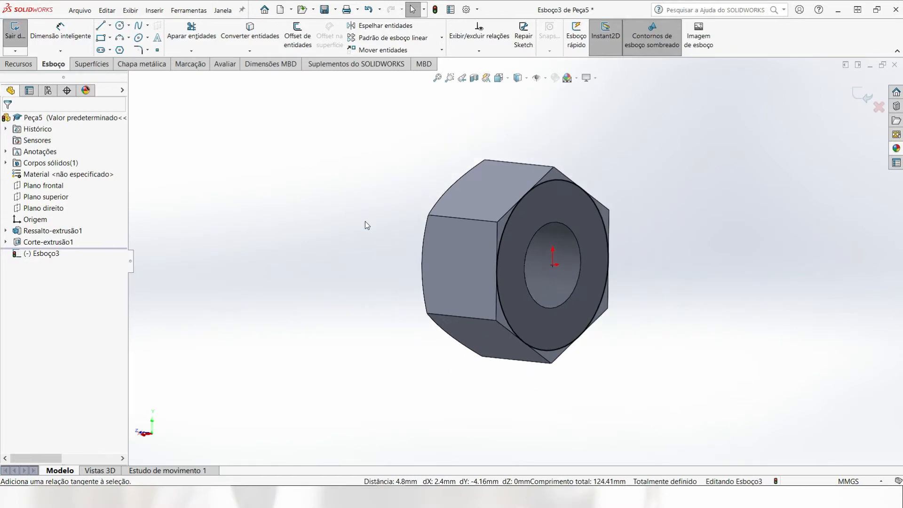
click(20, 64)
click(198, 38)
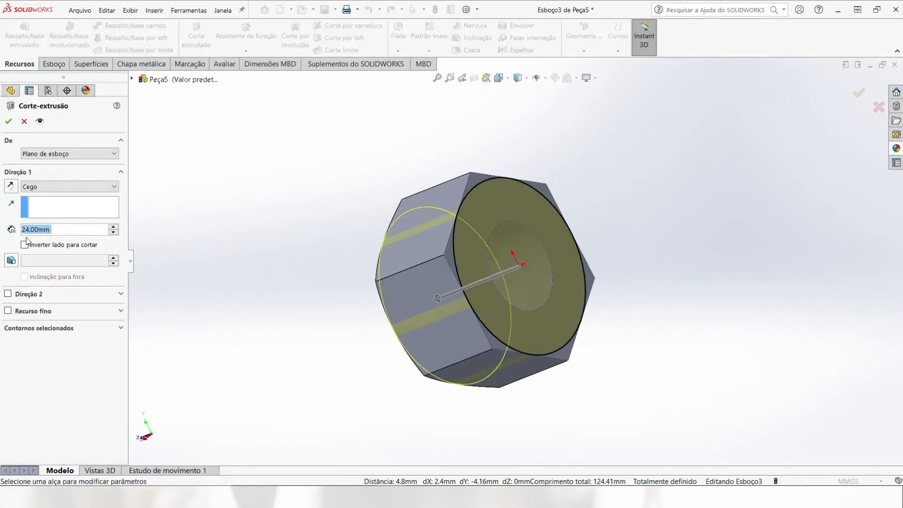
click(25, 245)
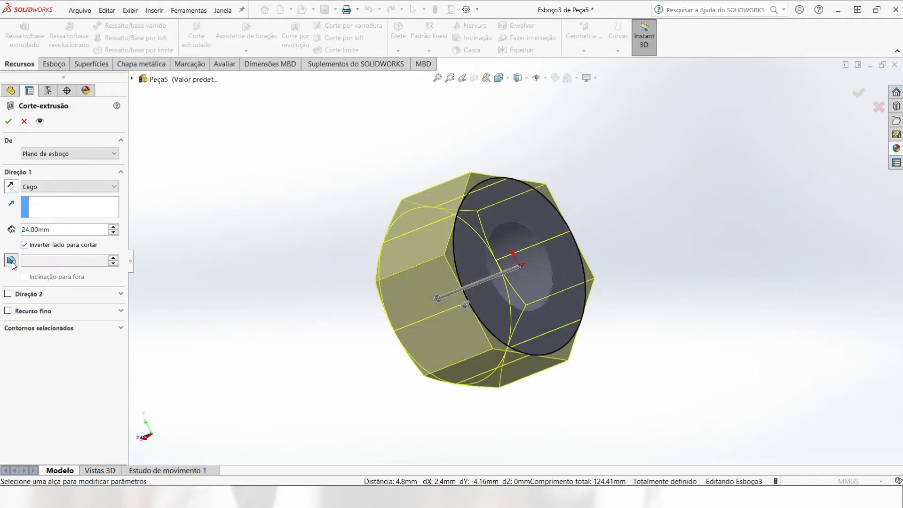
click(11, 261)
text(60)
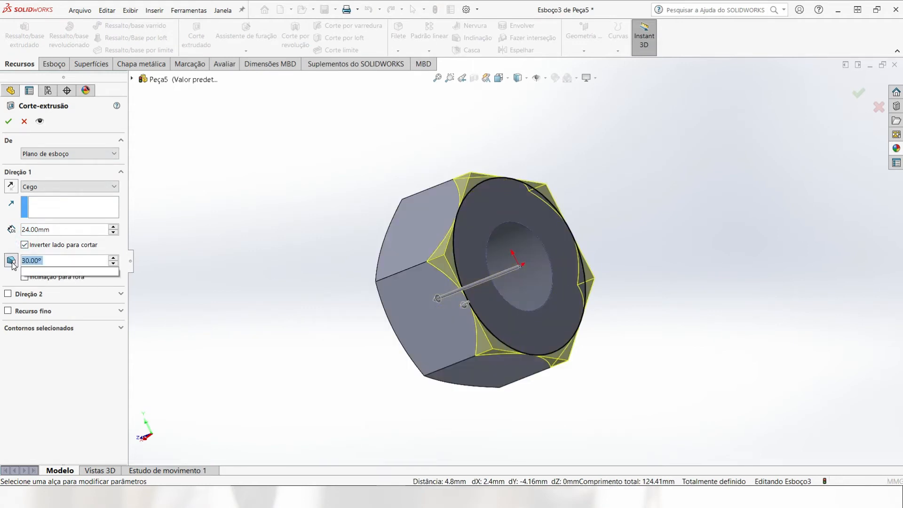
key(Return)
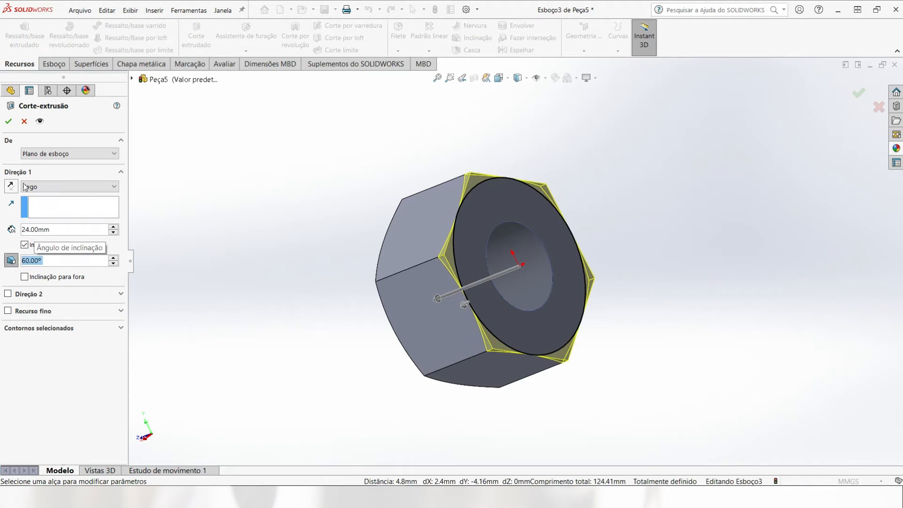
click(9, 121)
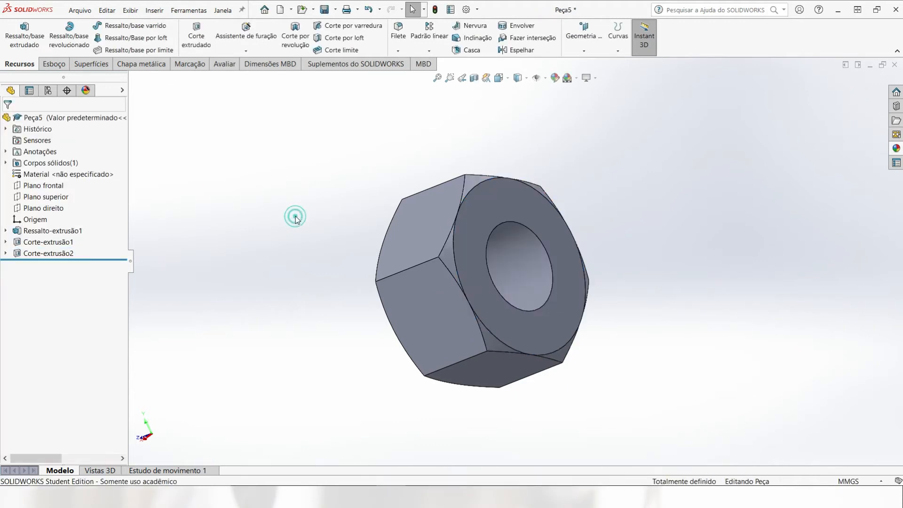
Chamfer both ends of the central hole by selecting its inner face, with a 1.5 mm distance and 45° angle.
middle_drag(275, 286, 379, 239)
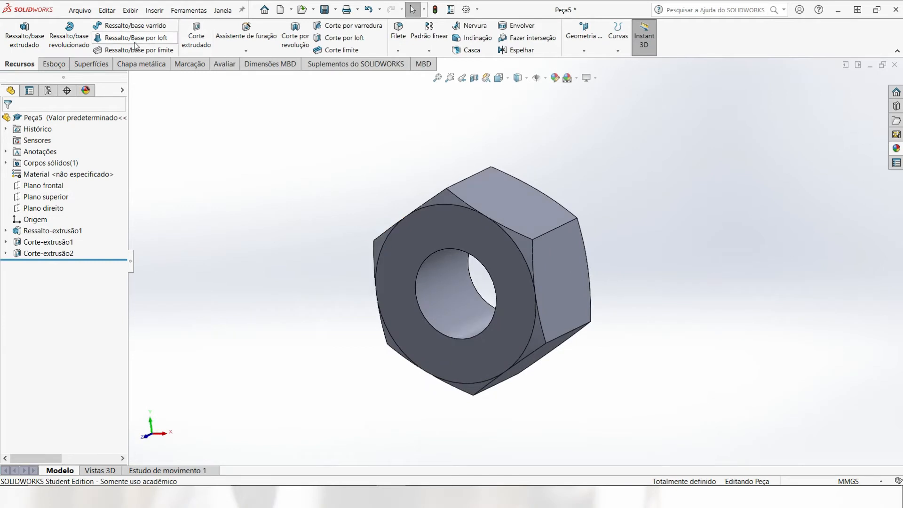
click(397, 51)
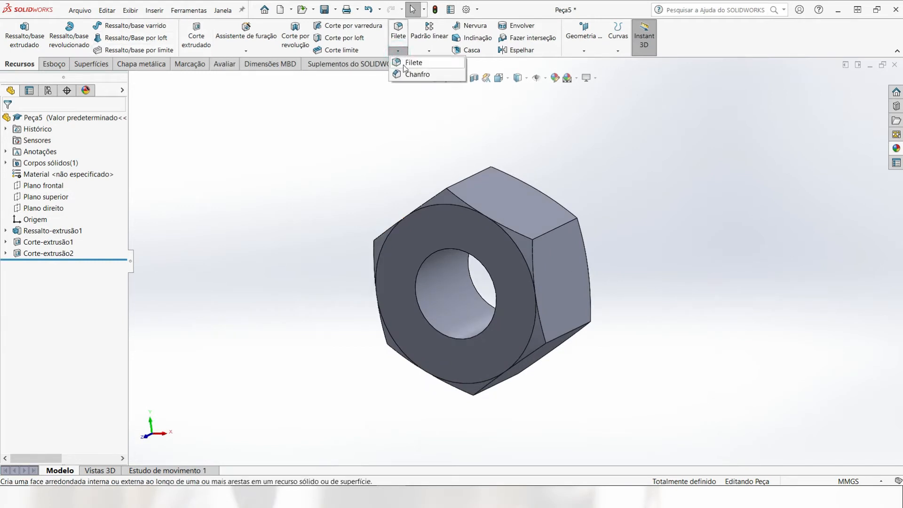
click(414, 74)
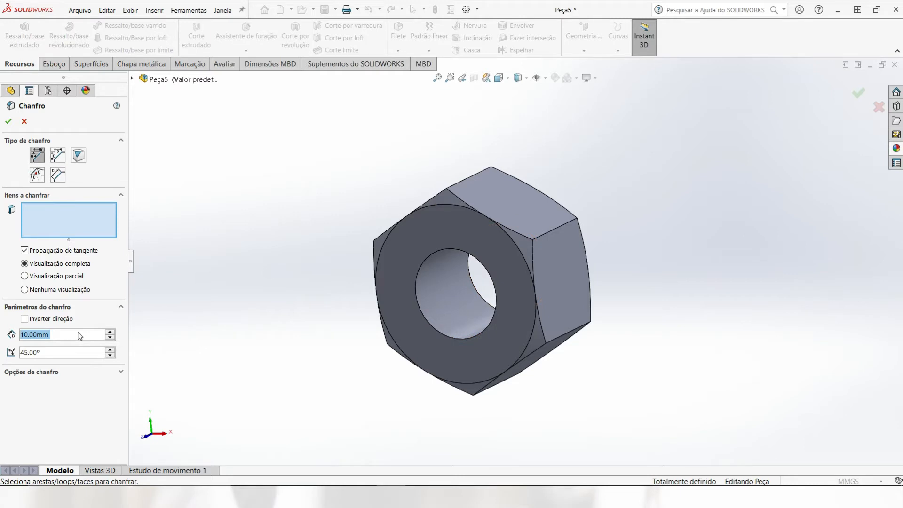
text(1,5)
click(218, 299)
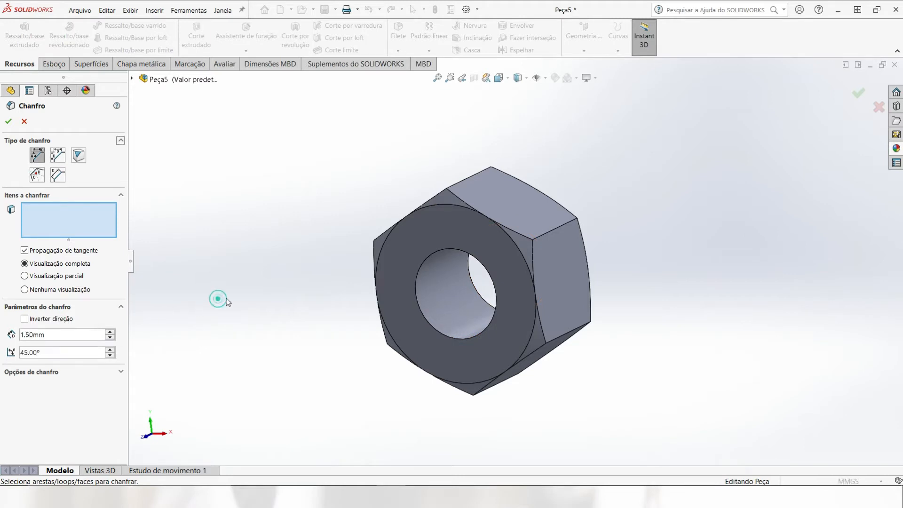
click(435, 304)
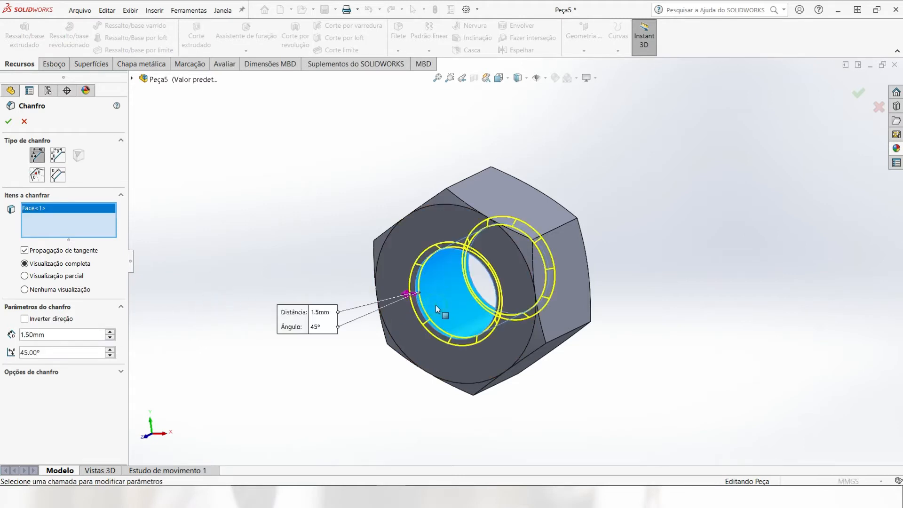
click(8, 123)
click(340, 217)
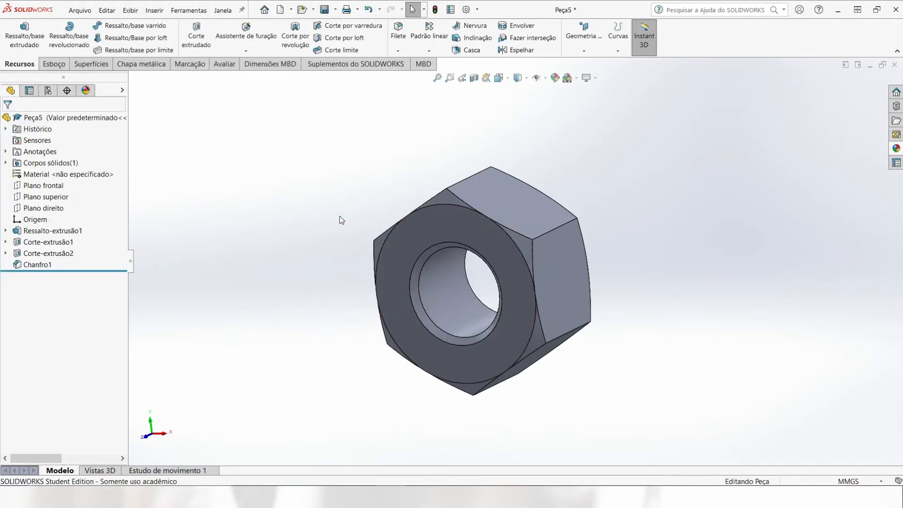
Add a new configuration named "3D Real" to the nut part.
key(ctrl+7)
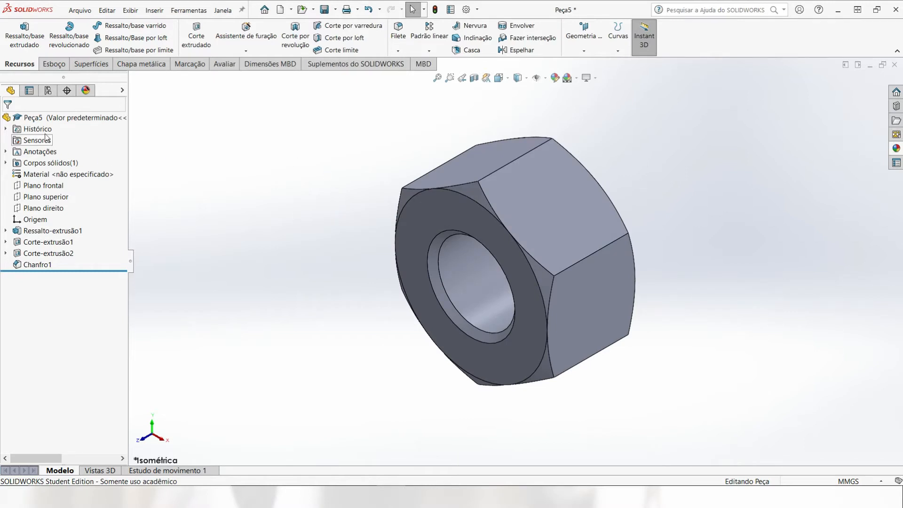
click(48, 94)
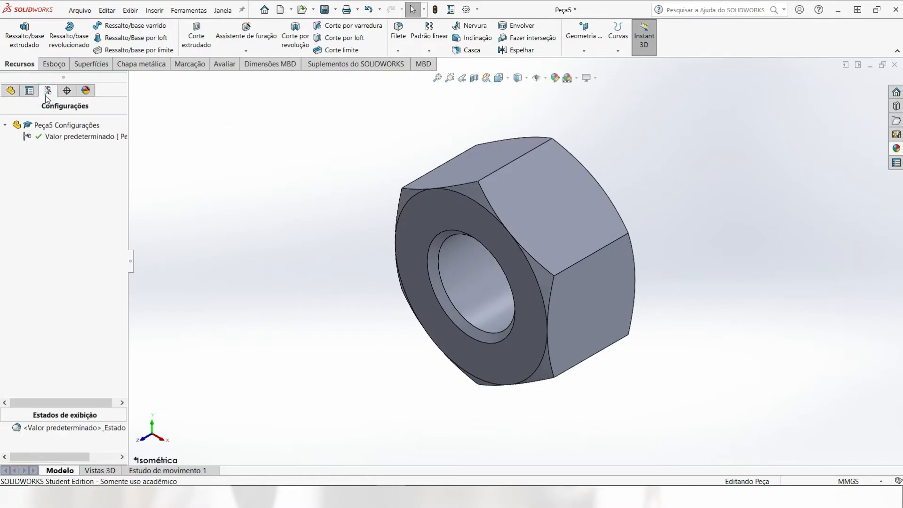
right_click(47, 125)
click(71, 143)
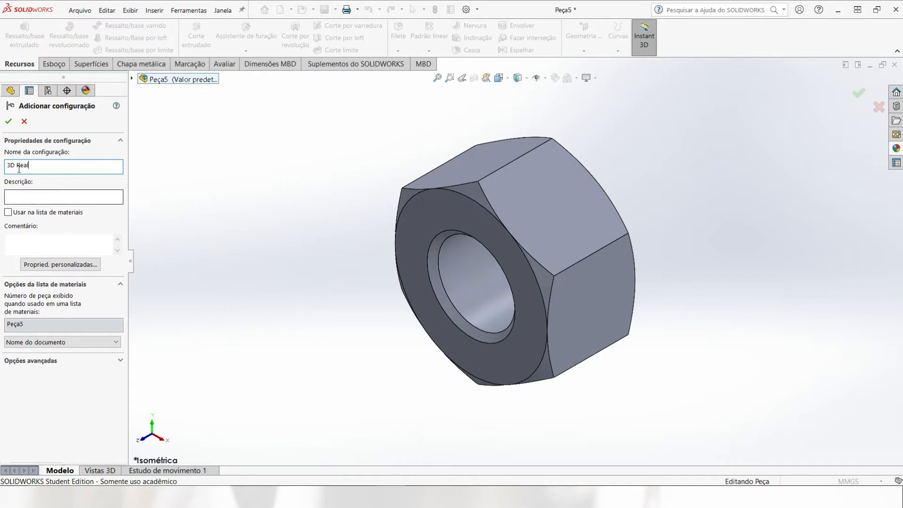
click(9, 122)
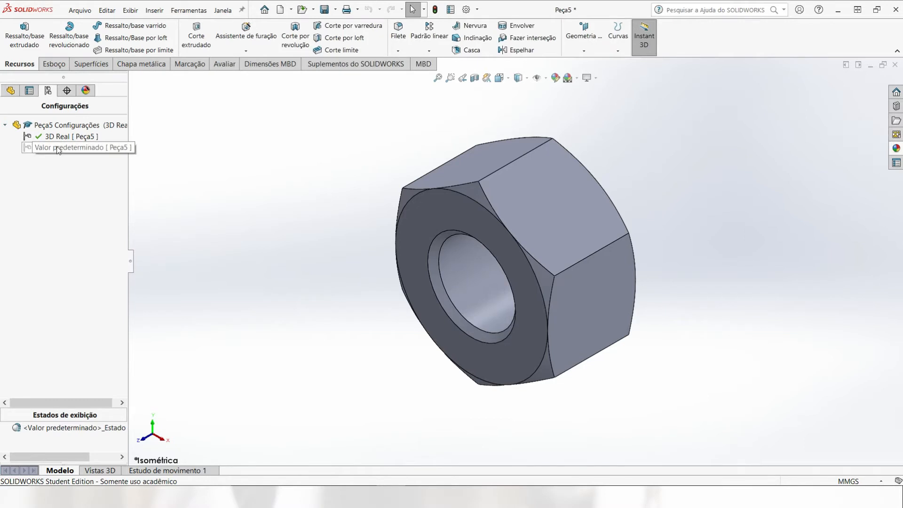
Rename the default configuration "Valor predeterminado" as "3D Para desenho 2D".
right_click(62, 148)
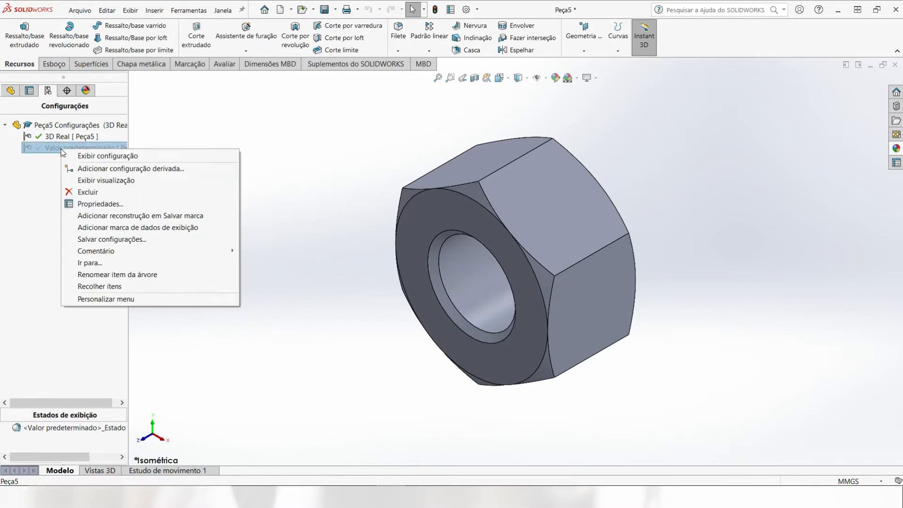
click(90, 274)
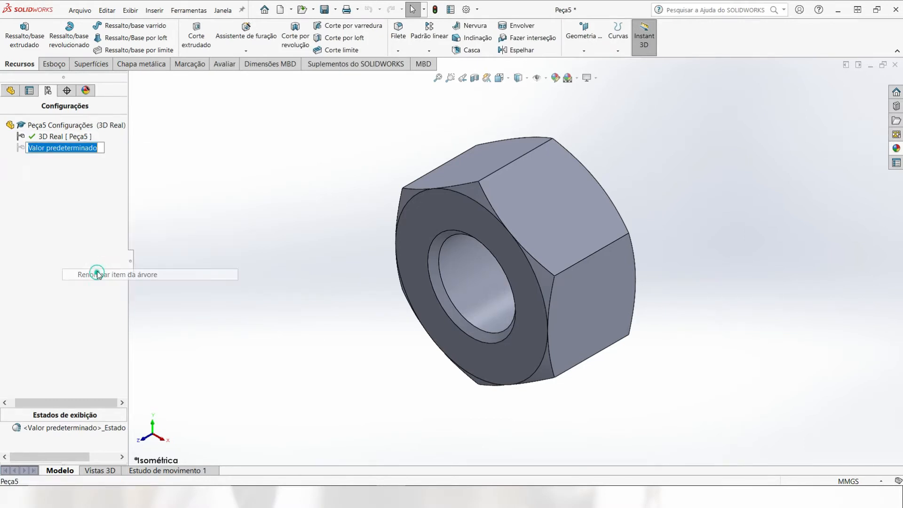
text(3D)
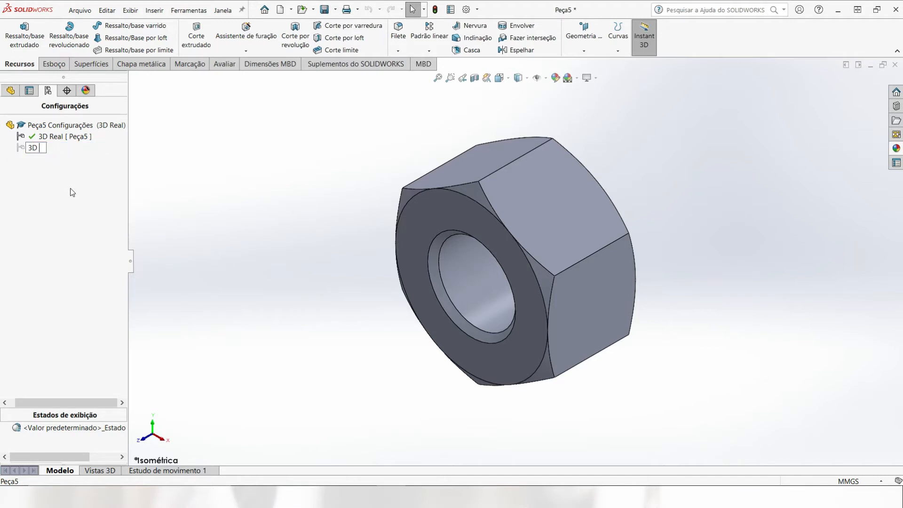
text( Para desenho 2D)
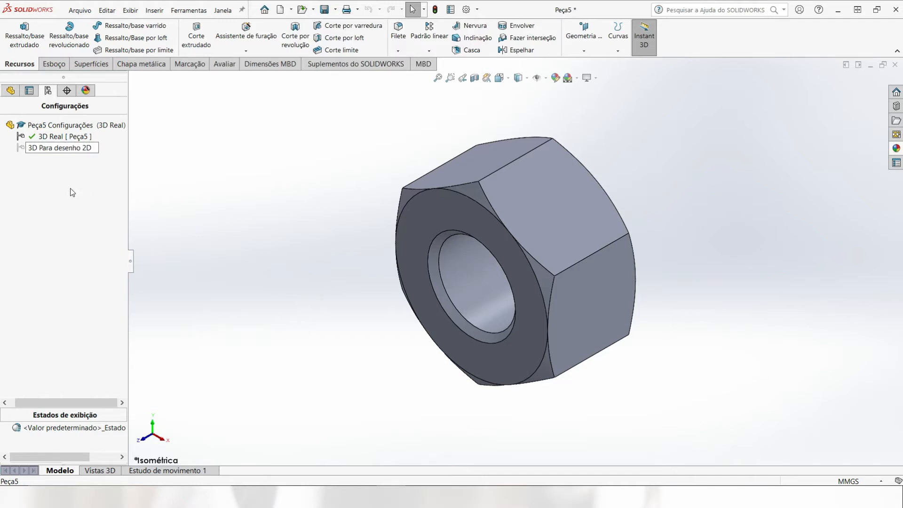
key(Return)
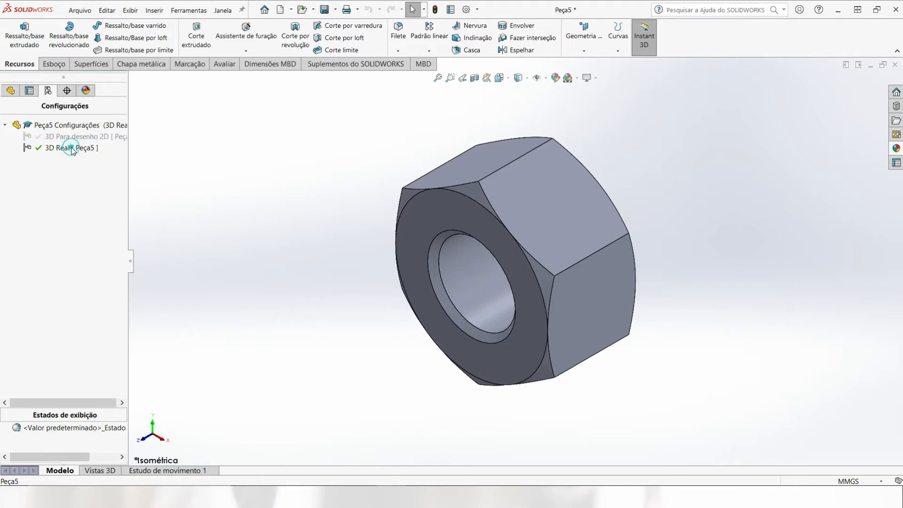
Start a Helix/Spiral on the nut's front face, using the hole chamfer's outer edge converted into a sketch circle as its base.
click(10, 90)
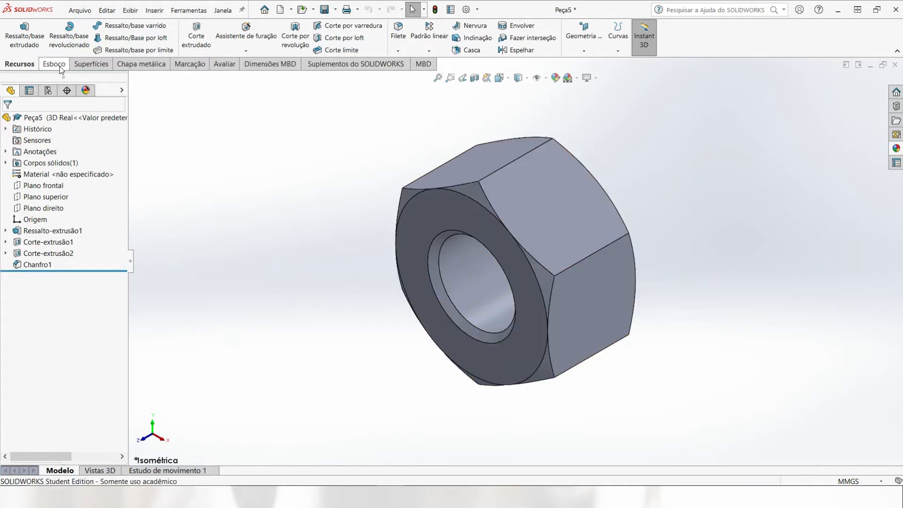
click(625, 46)
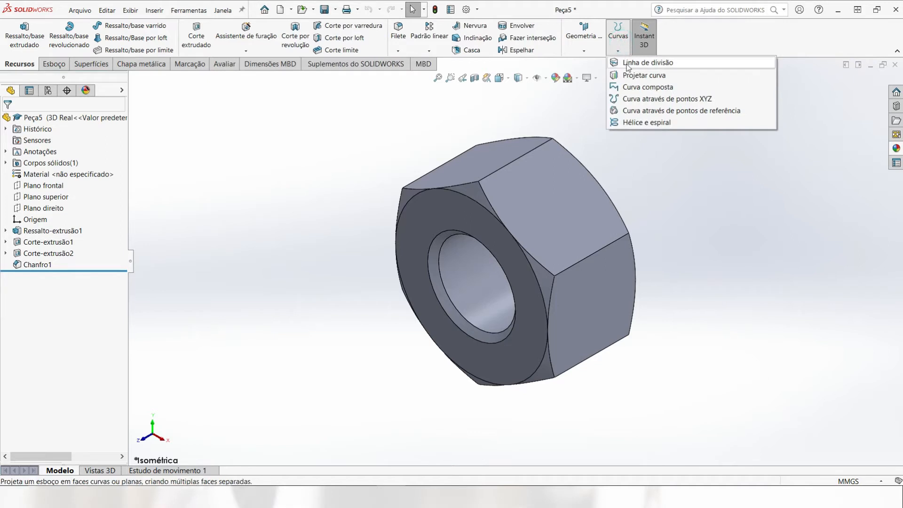
click(644, 123)
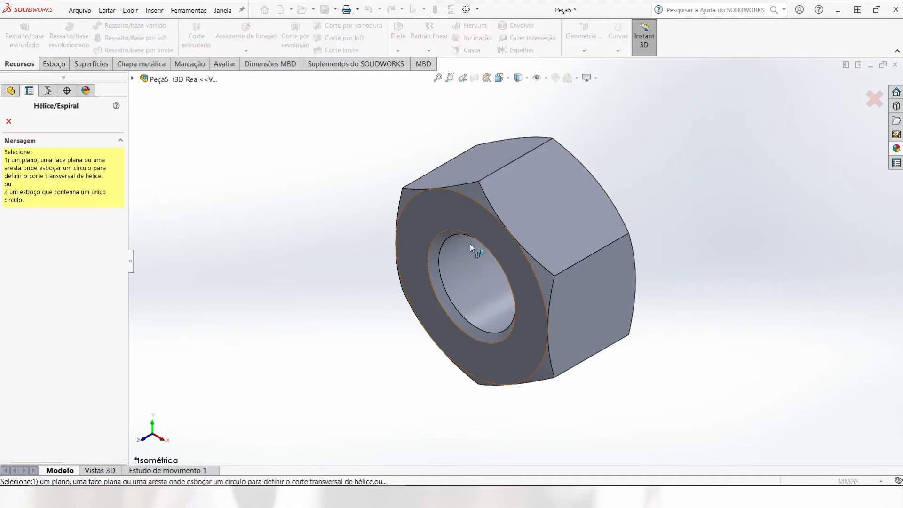
click(427, 241)
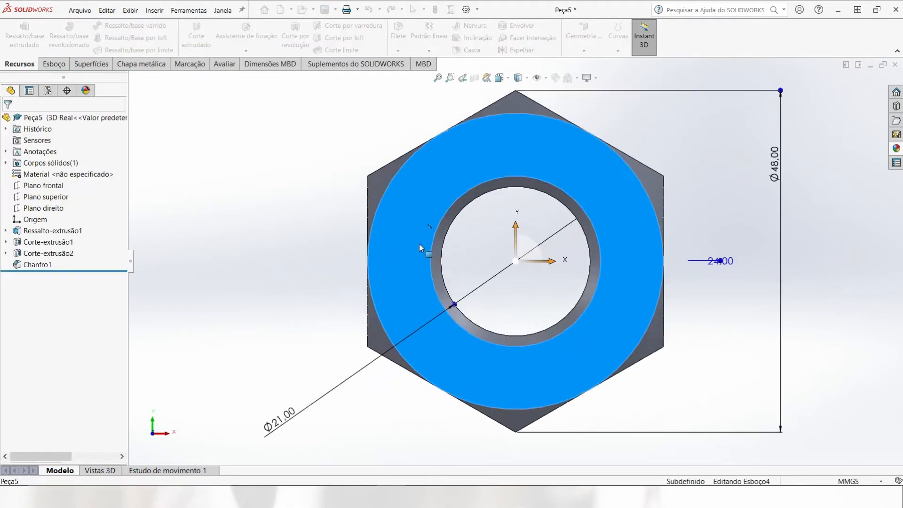
click(444, 217)
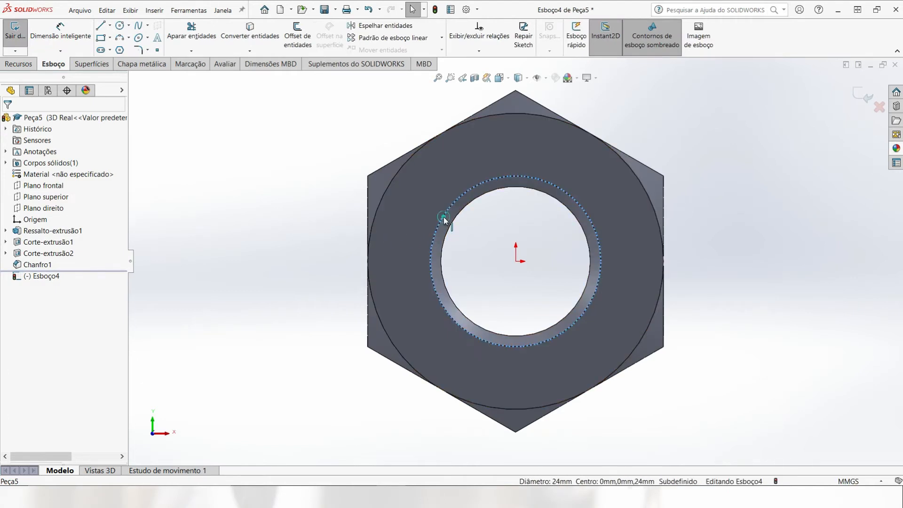
click(250, 29)
mouse_move(328, 221)
middle_down()
mouse_move(288, 228)
mouse_move(268, 252)
mouse_move(247, 239)
middle_up()
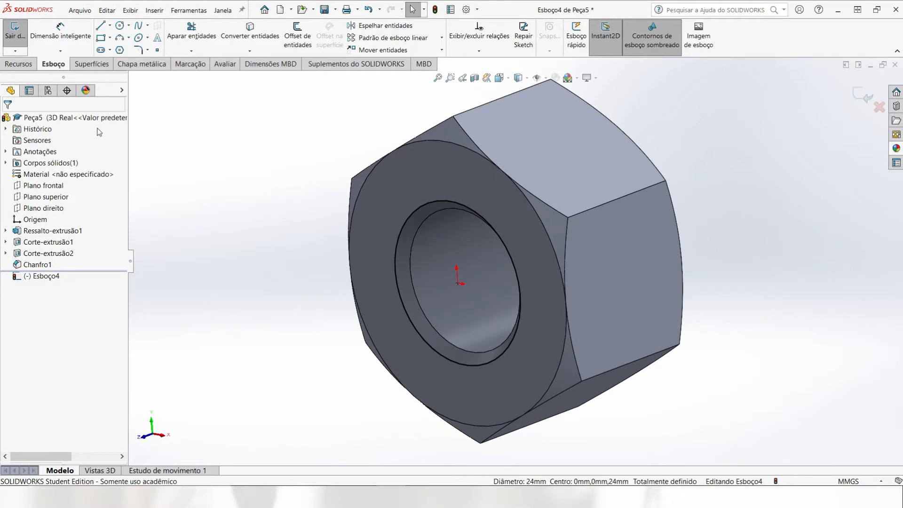
click(19, 64)
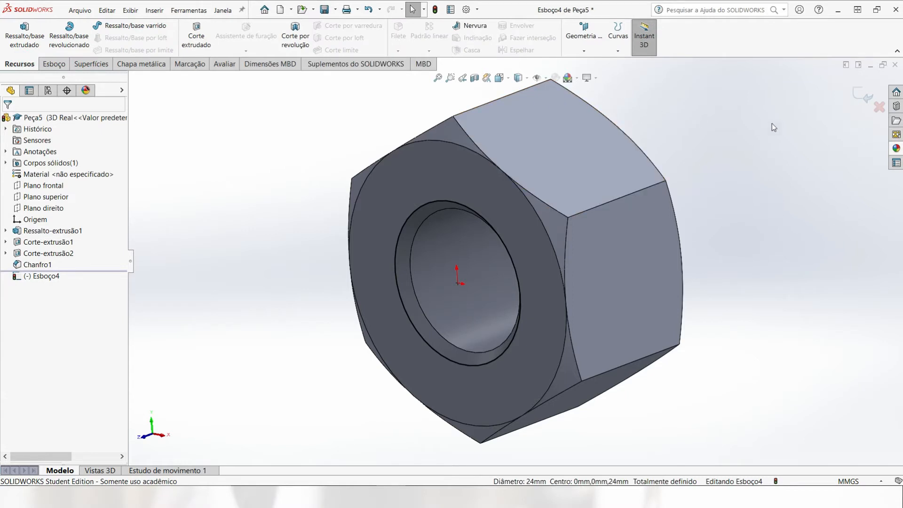
click(859, 95)
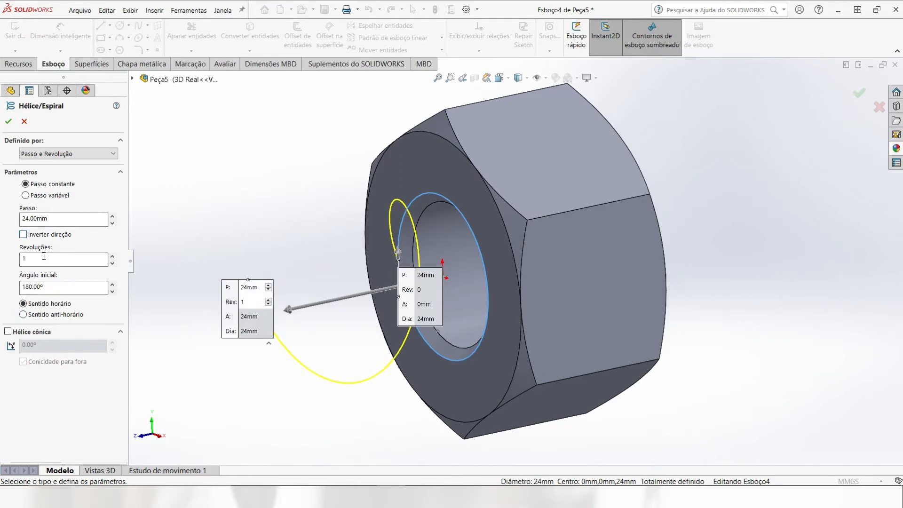
Reverse the helix direction into the nut, define it by height and pitch, and set the pitch to 3 mm.
click(23, 234)
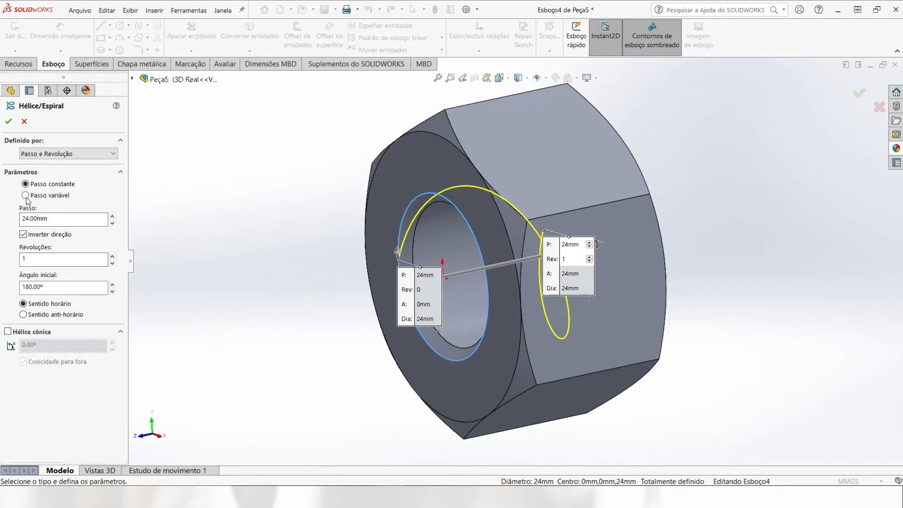
click(47, 154)
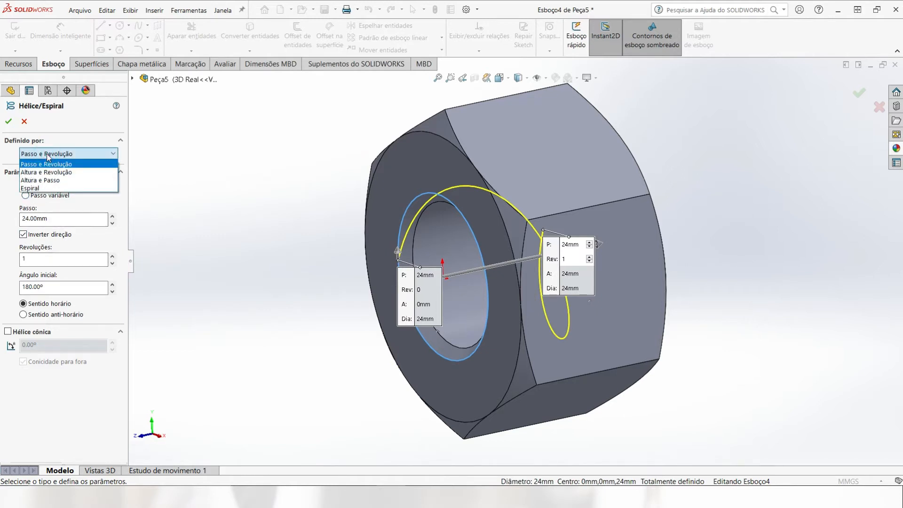
click(43, 180)
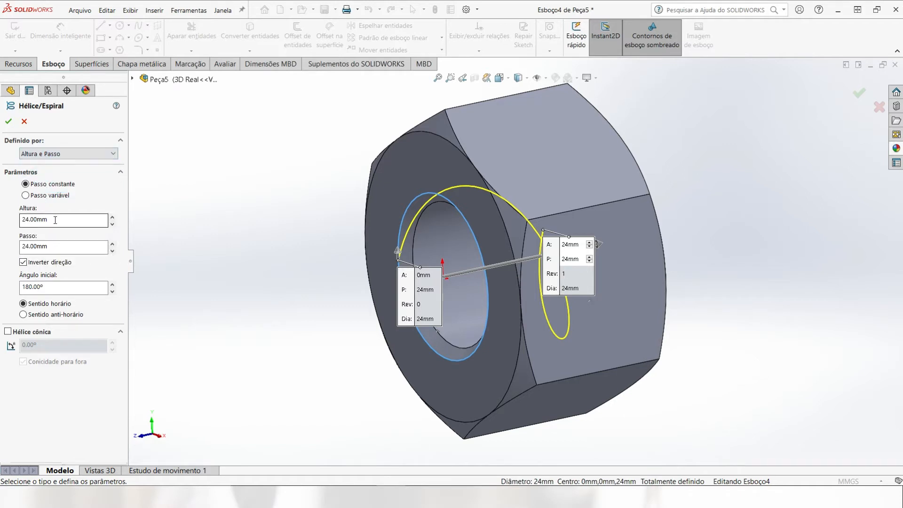
double_click(61, 246)
text(3)
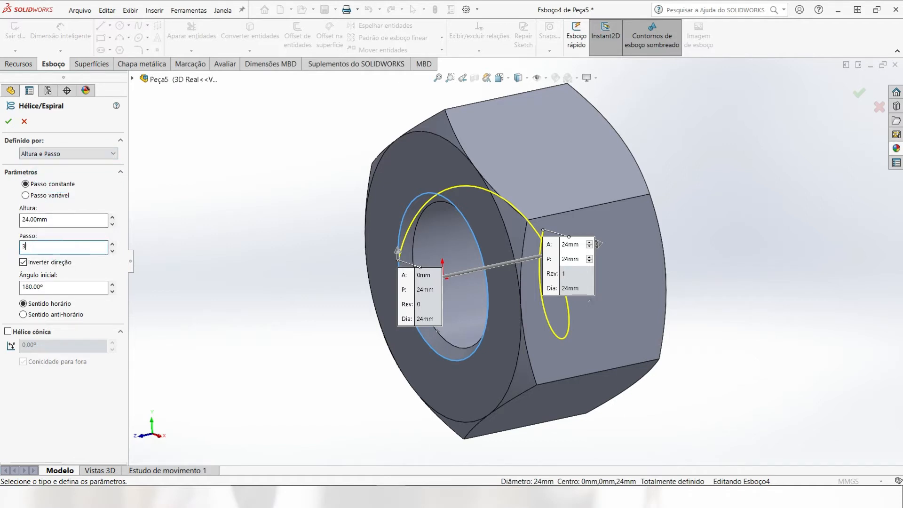
key(Return)
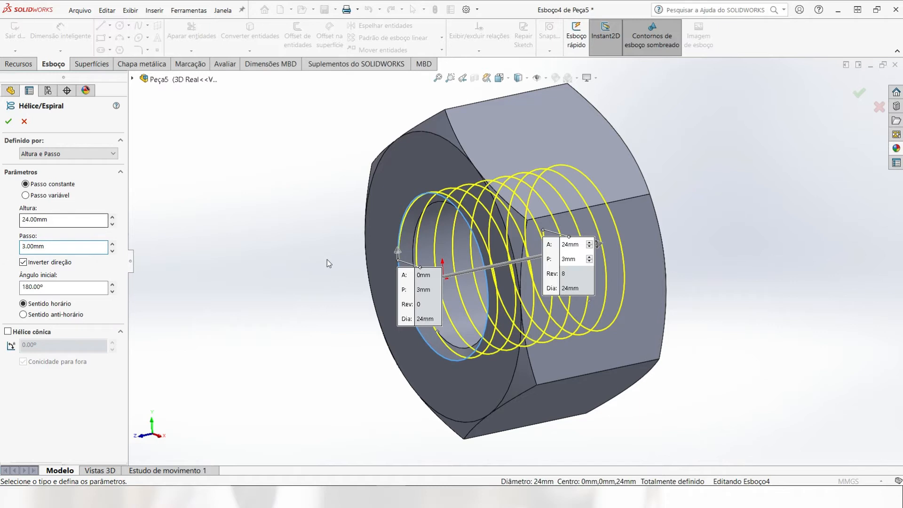
Extend the helix height by 3 mm to 27 mm and create the helix.
click(60, 221)
text(+3)
key(Return)
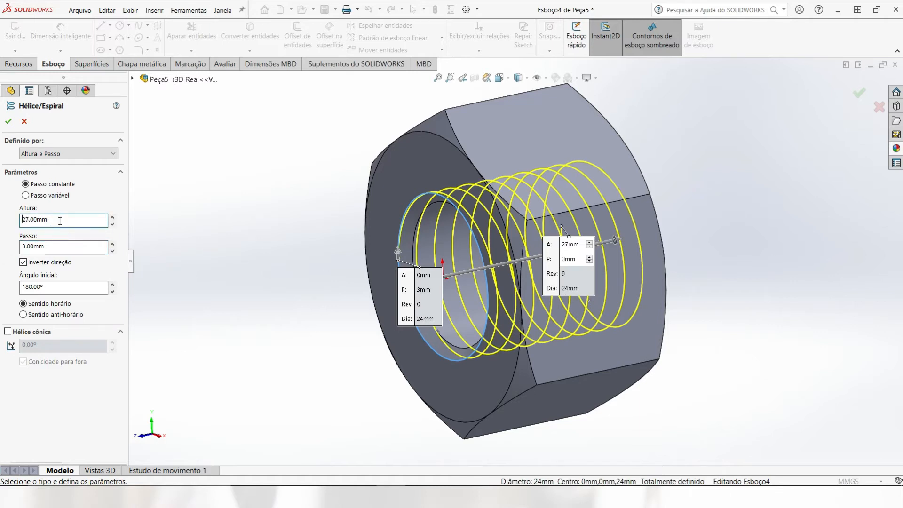
middle_drag(315, 281, 339, 235)
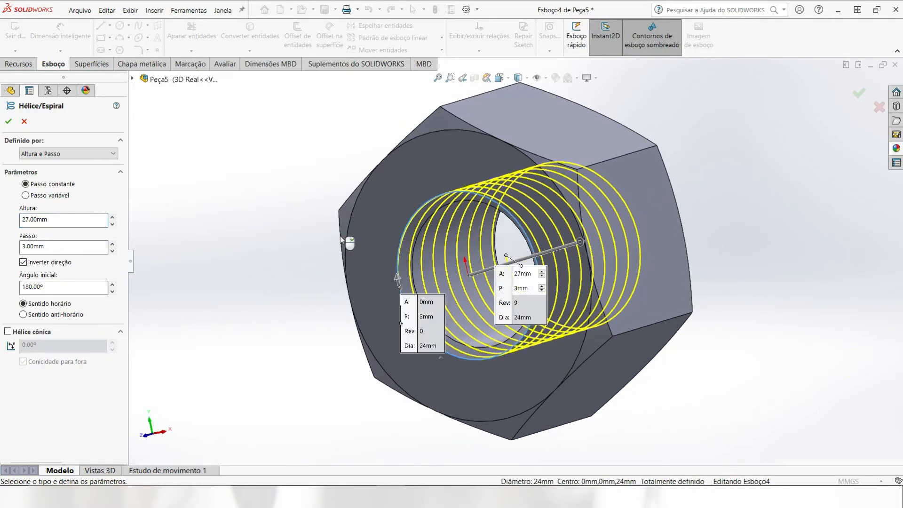
click(133, 79)
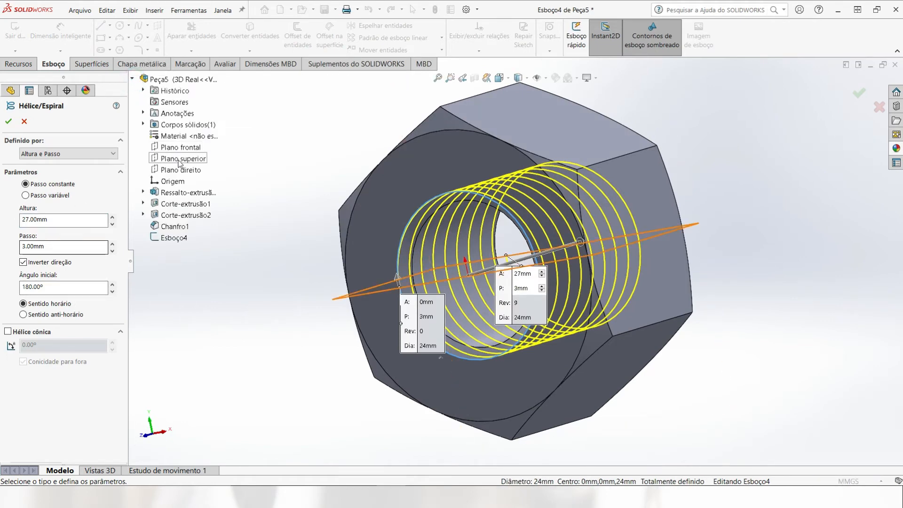
click(9, 122)
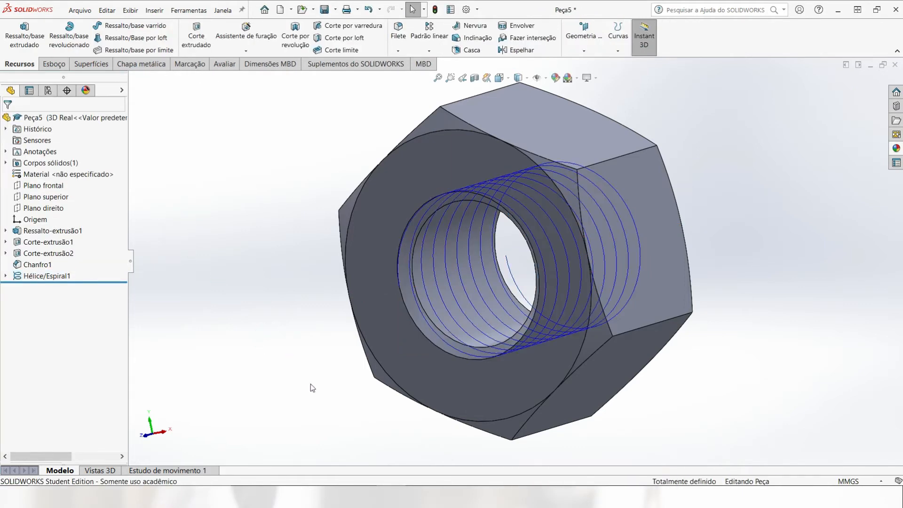
Start a new sketch on the top plane (Plano superior).
middle_drag(310, 383, 230, 333)
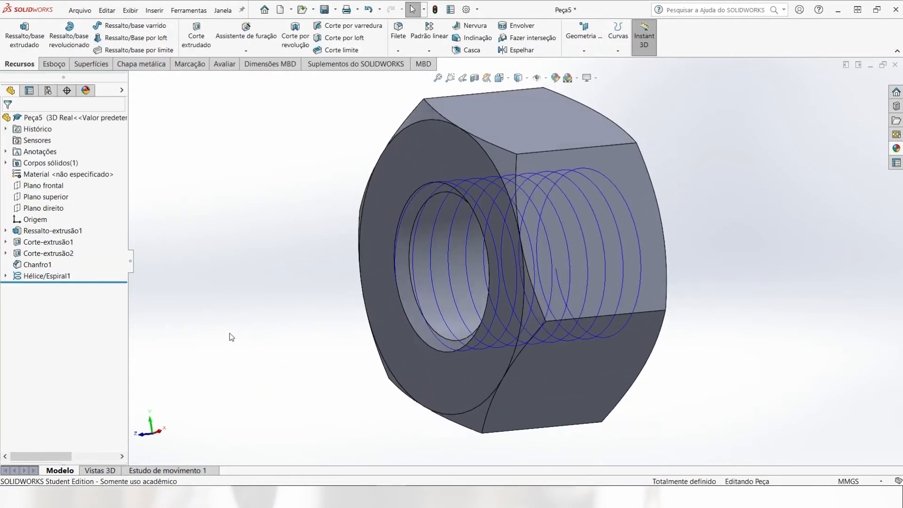
click(55, 199)
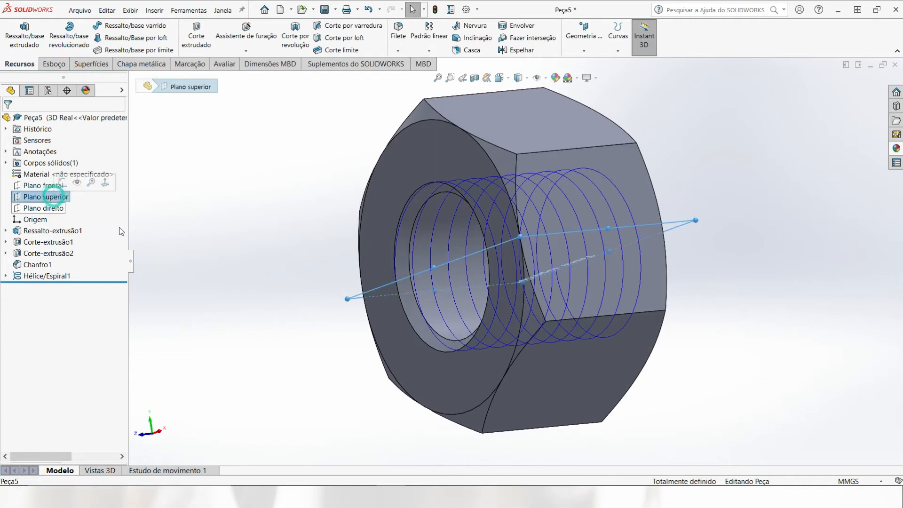
click(54, 64)
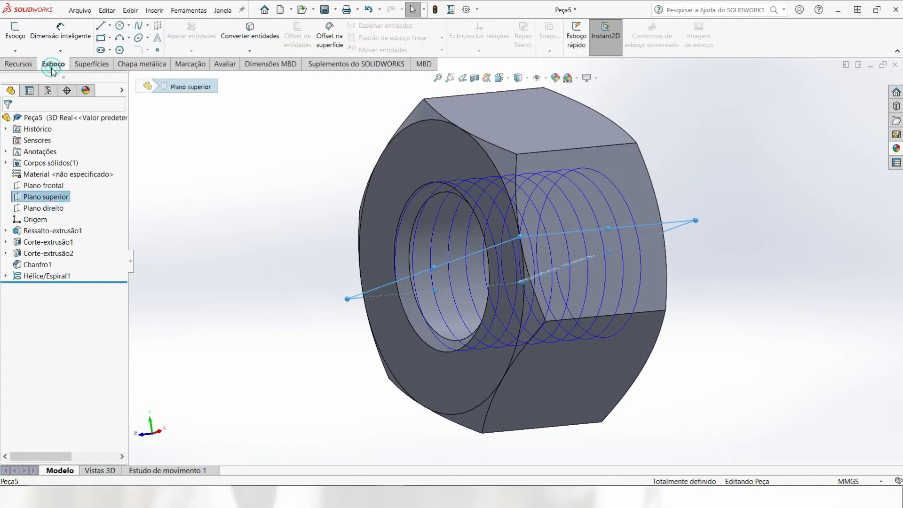
click(13, 36)
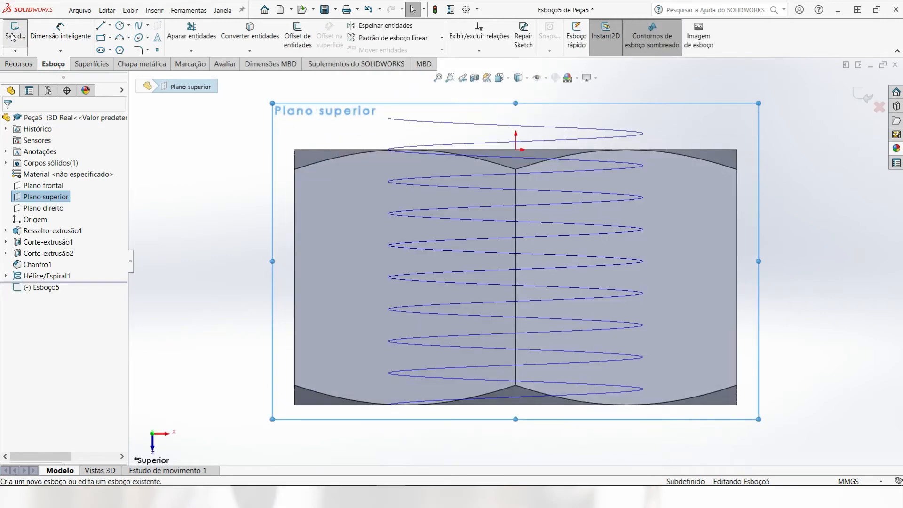
Sketch an open zigzag thread profile just outside the nut's front face, with sloped flanks about 1.74 mm long joined by two short vertical segments.
scroll(418, 391, up, 1)
scroll(451, 383, down, 5)
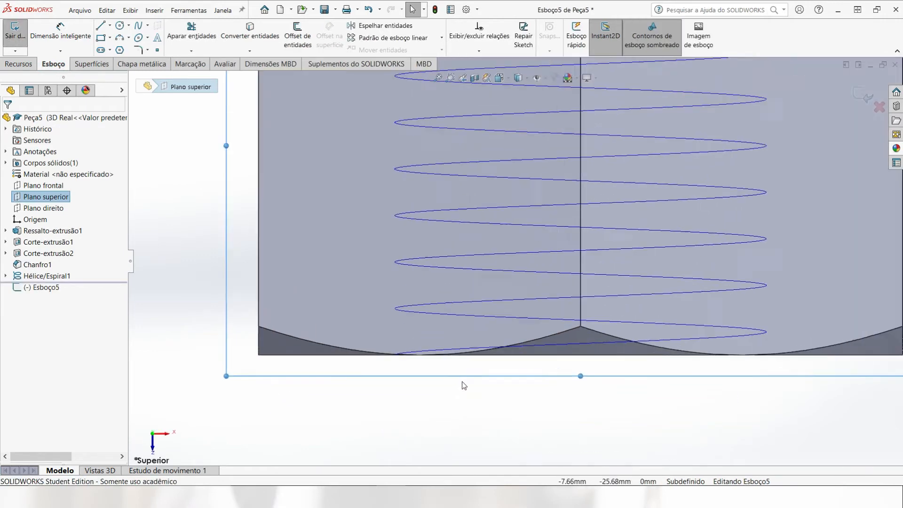
scroll(437, 376, down, 2)
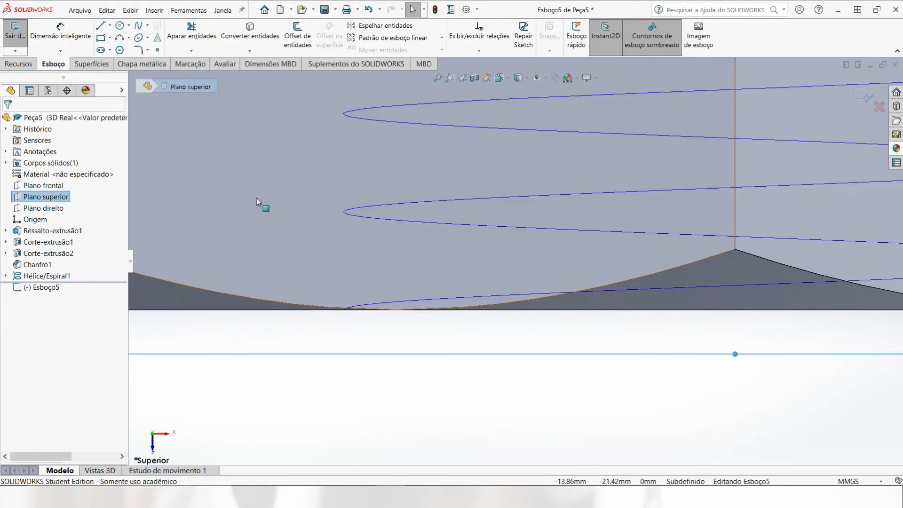
click(101, 27)
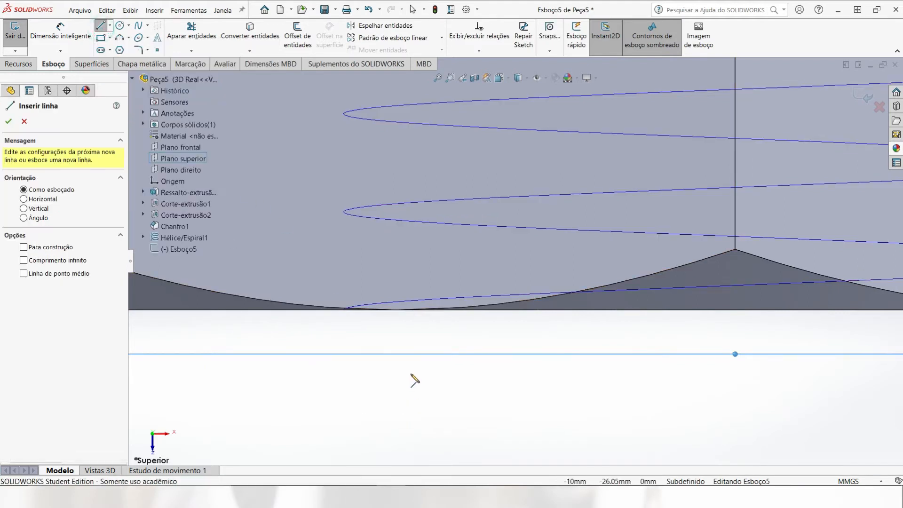
click(404, 371)
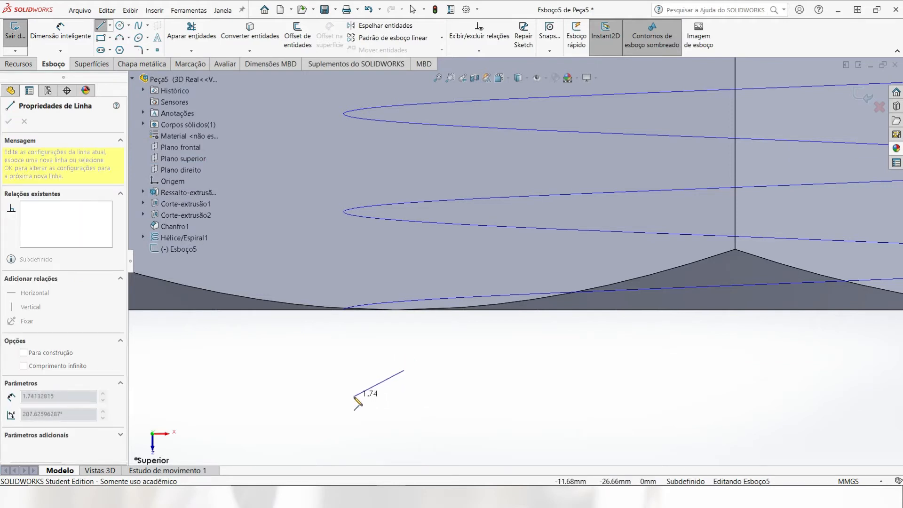
click(354, 397)
click(353, 408)
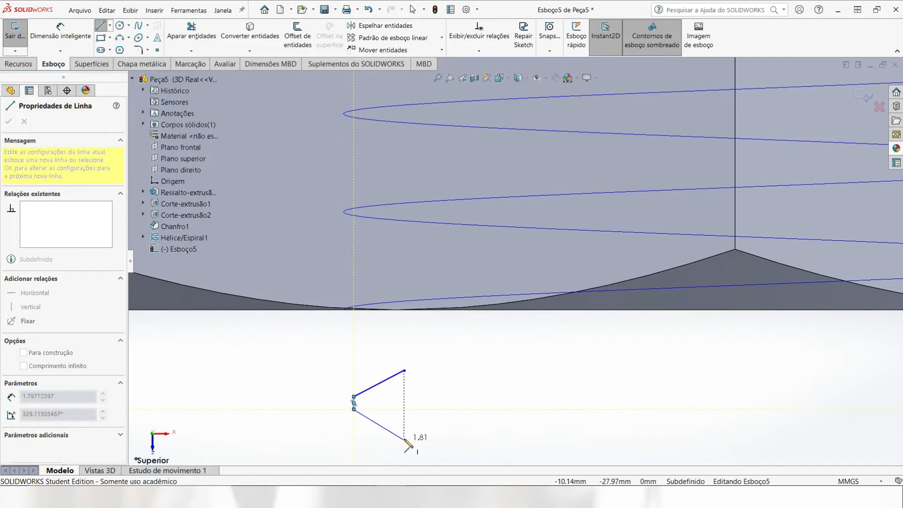
click(404, 430)
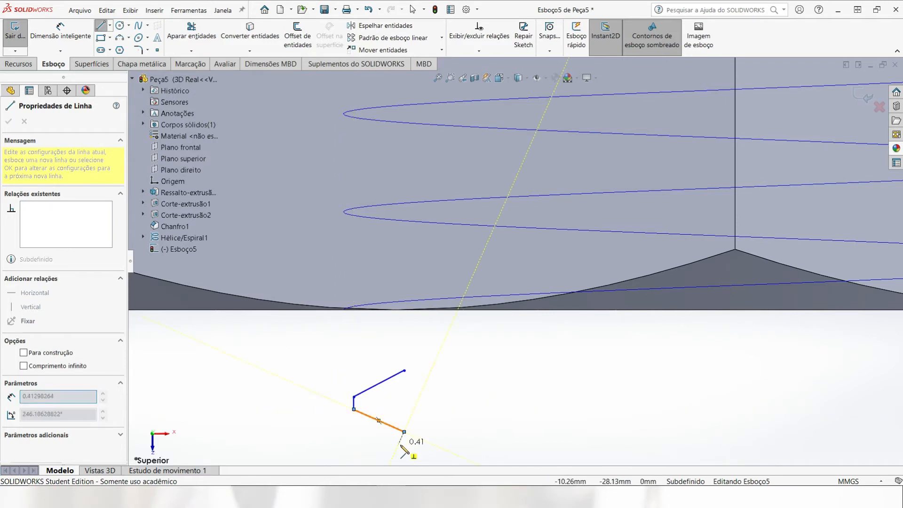
click(404, 445)
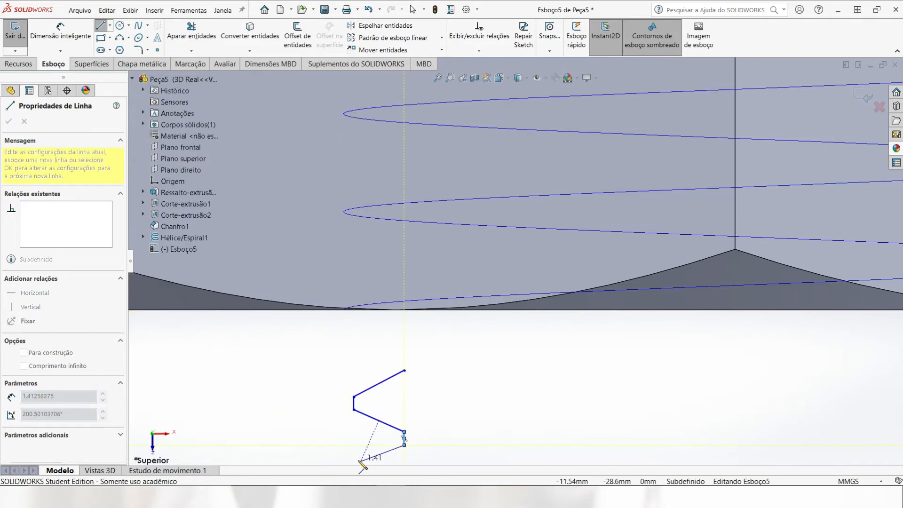
scroll(361, 442, up, 2)
scroll(360, 440, down, 2)
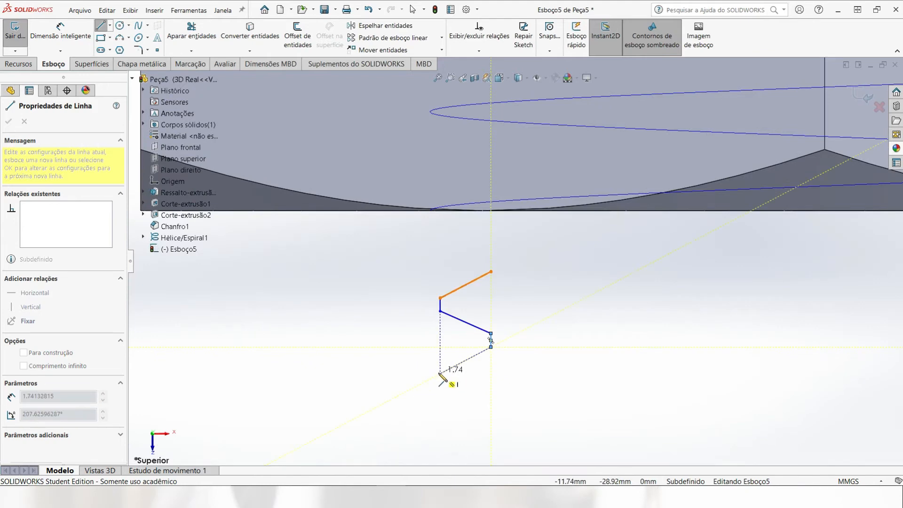
click(440, 374)
key(Escape)
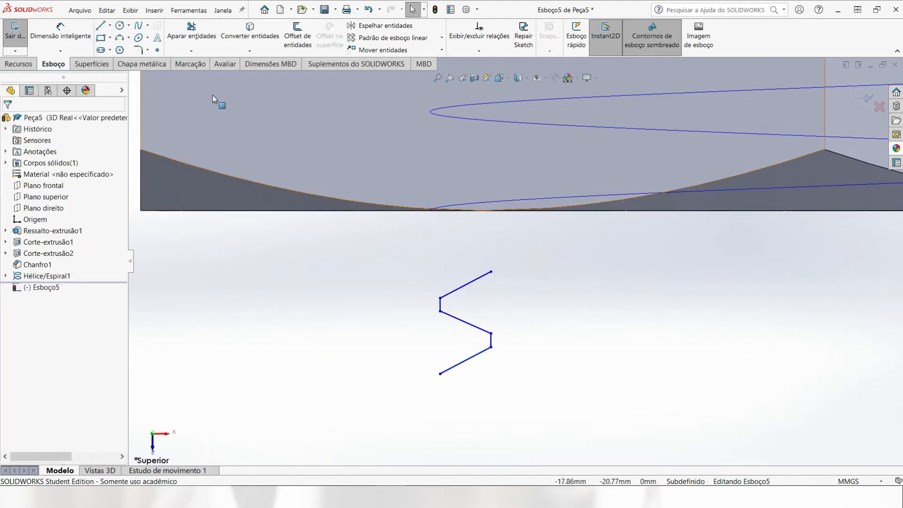
Draw a three-point arc of about 0.2 mm radius across the profile's left short vertical segment, bulging outward.
click(119, 37)
scroll(446, 303, down, 3)
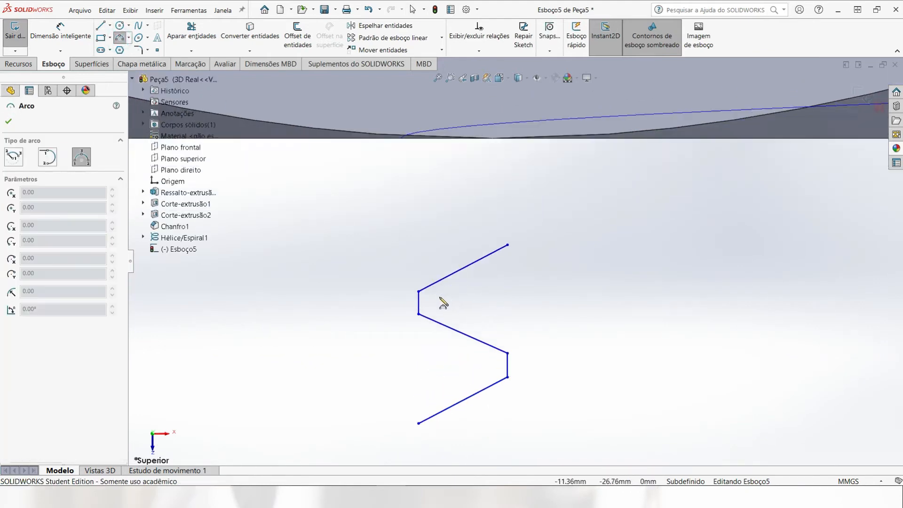
scroll(443, 303, down, 2)
click(416, 280)
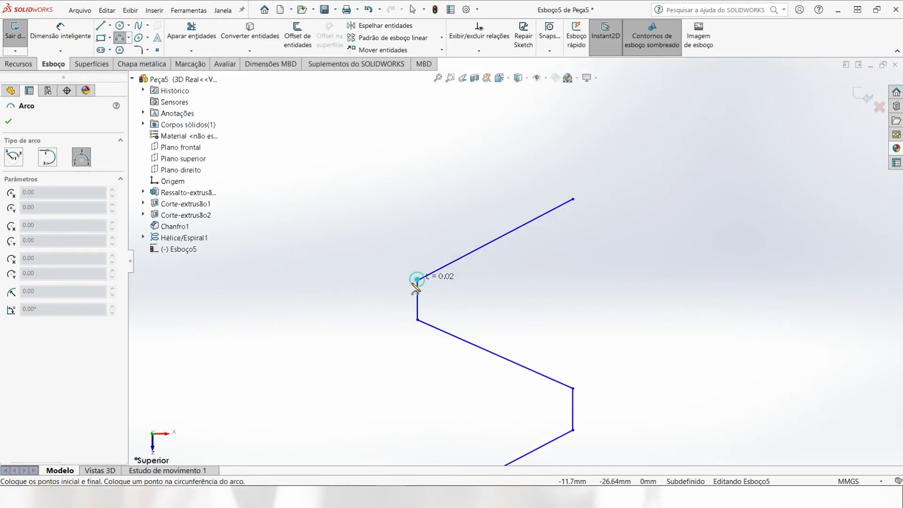
click(417, 320)
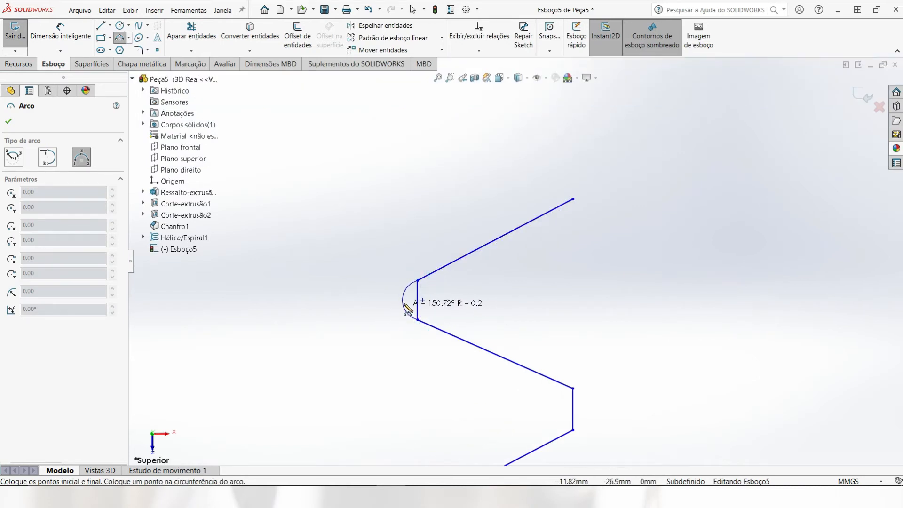
click(407, 308)
key(Escape)
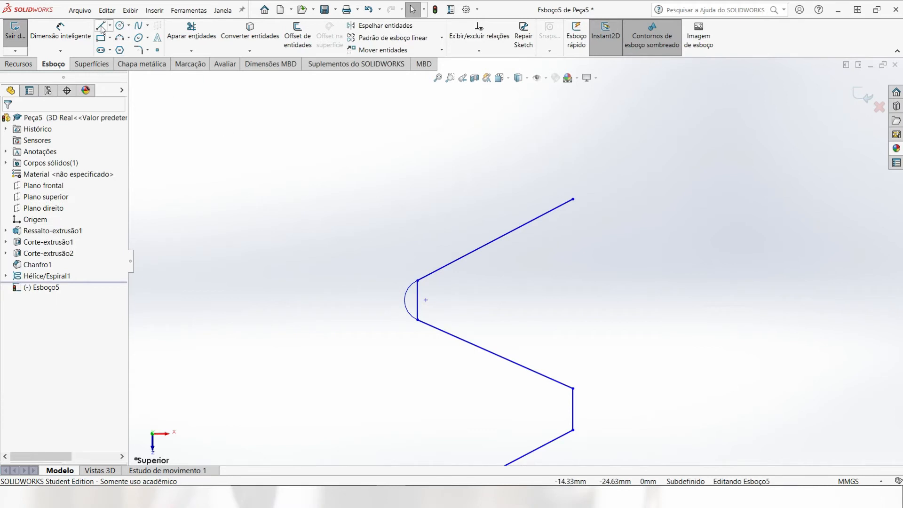
click(109, 26)
click(118, 48)
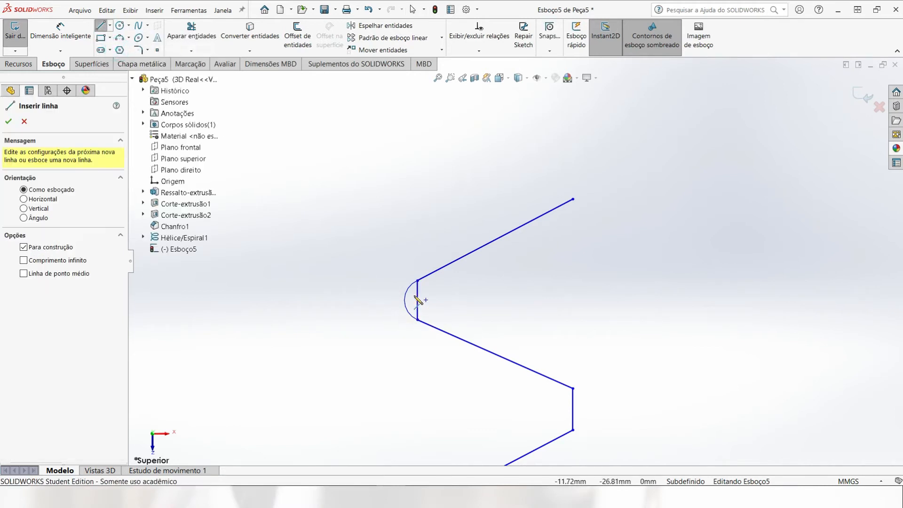
click(417, 300)
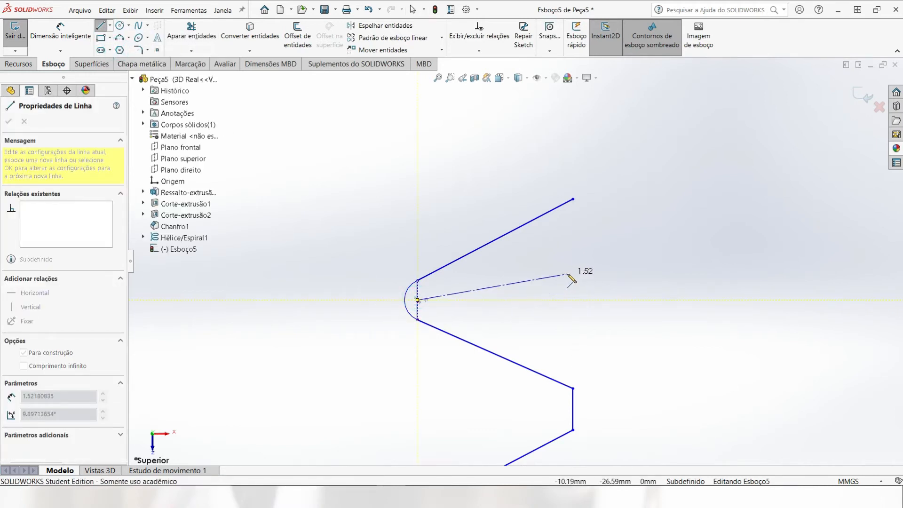
key(Escape)
Draw a vertical centerline from the upper flank's free end to the upper end of the right short segment.
click(110, 26)
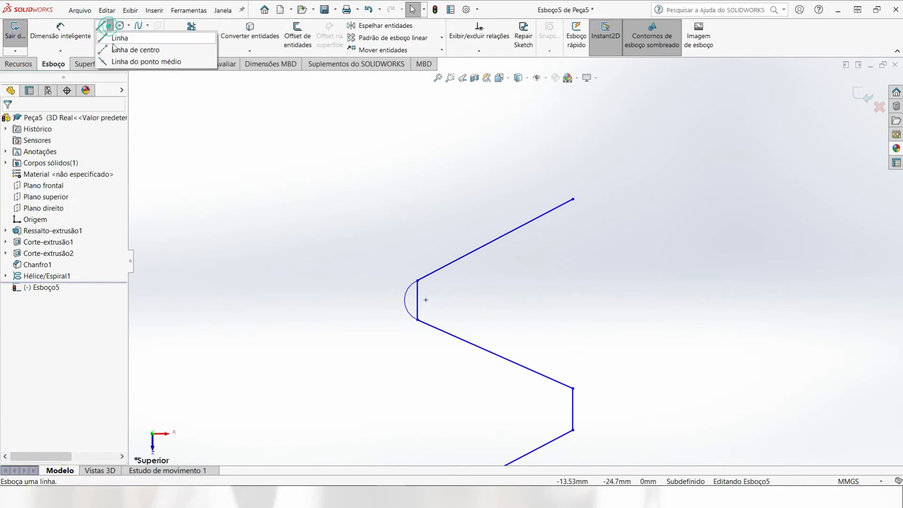
click(118, 47)
click(572, 200)
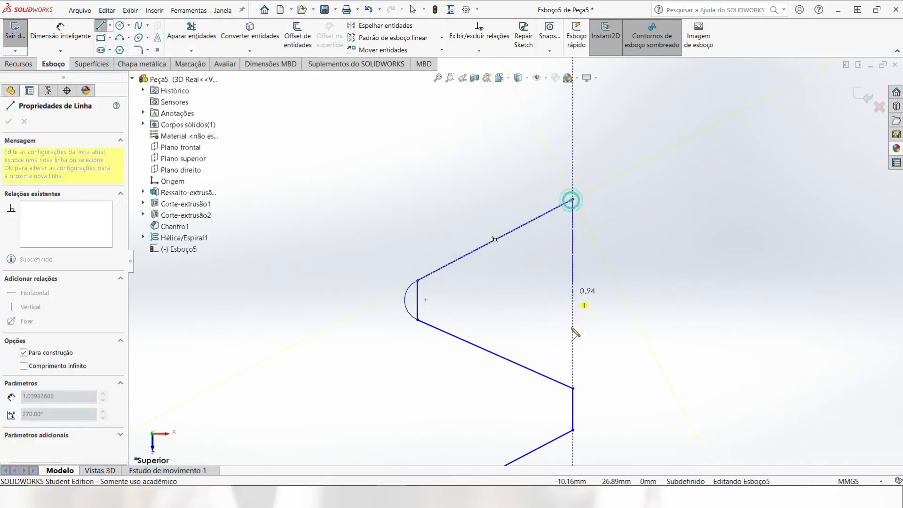
click(572, 388)
key(Escape)
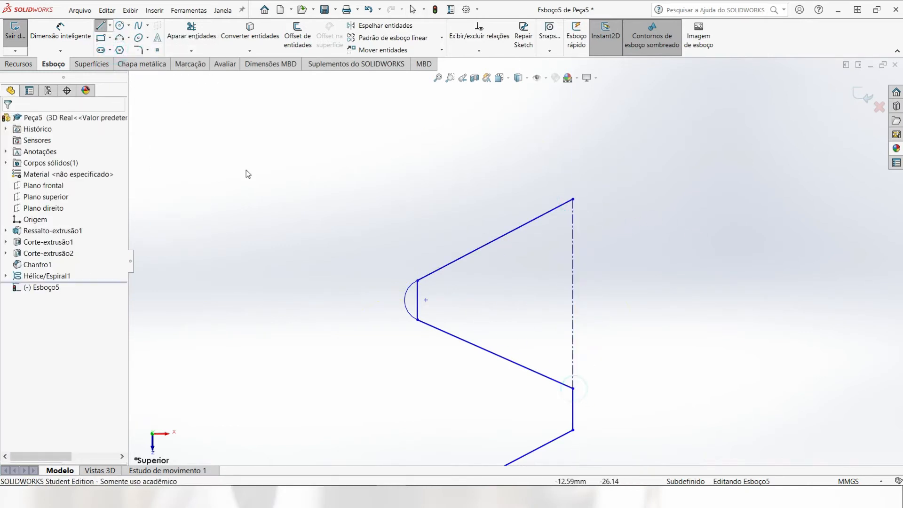
Draw a vertical centerline from the lower end of the left short segment to the lowest flank's free end.
click(109, 26)
click(119, 34)
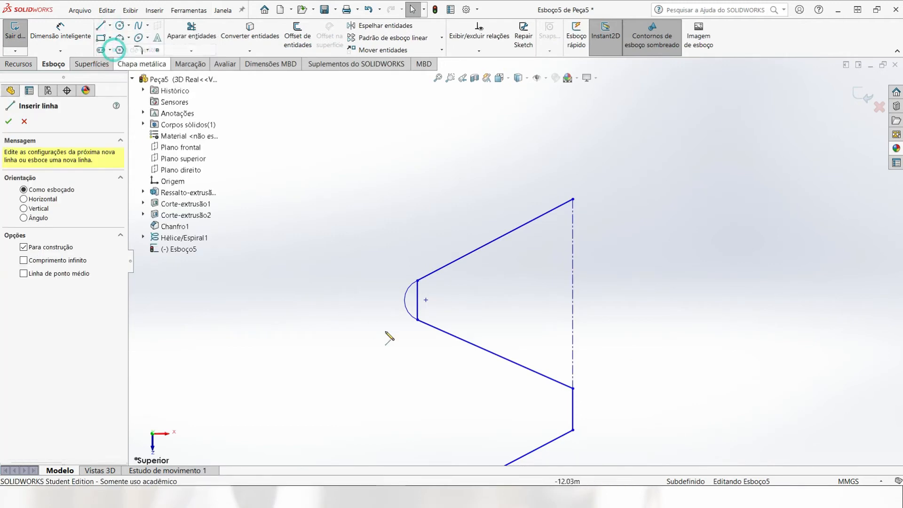
click(417, 320)
scroll(433, 364, up, 2)
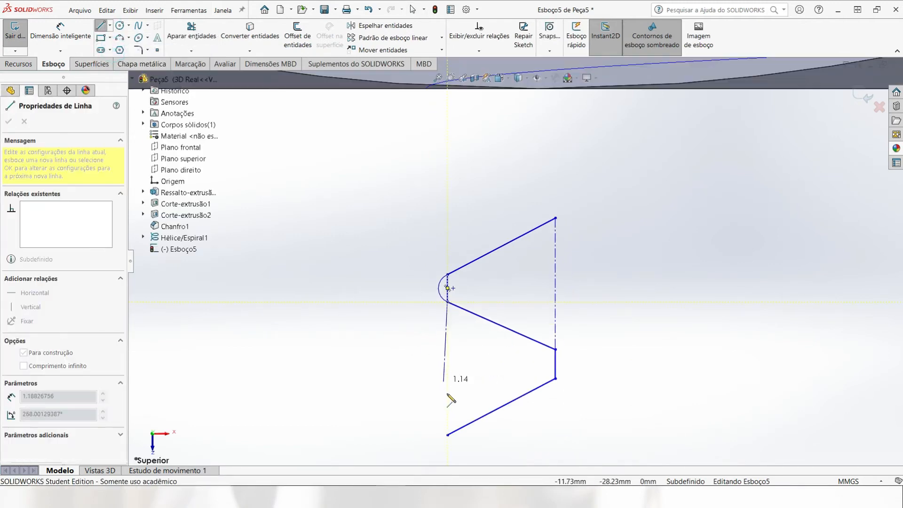
click(447, 434)
key(Escape)
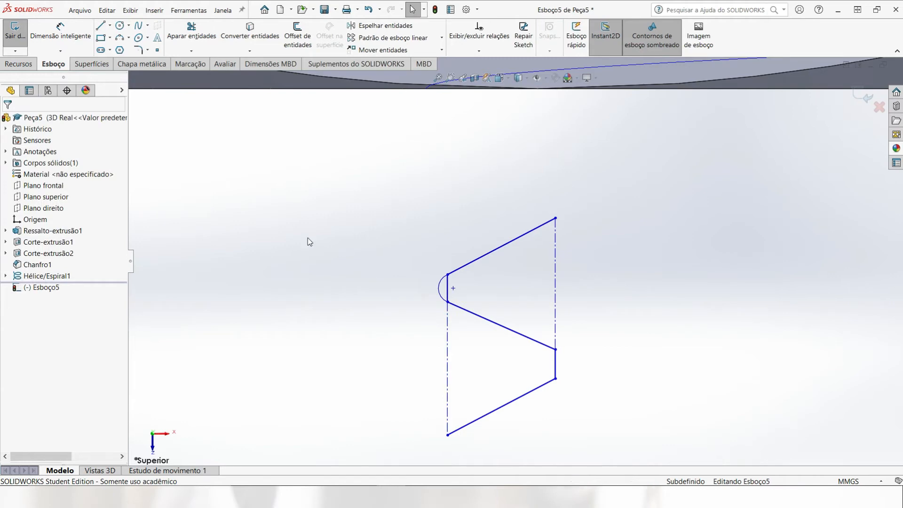
Draw a centerline about 1.54 mm long from the left short segment's midpoint to the midpoint of the opposite vertical centerline.
click(109, 26)
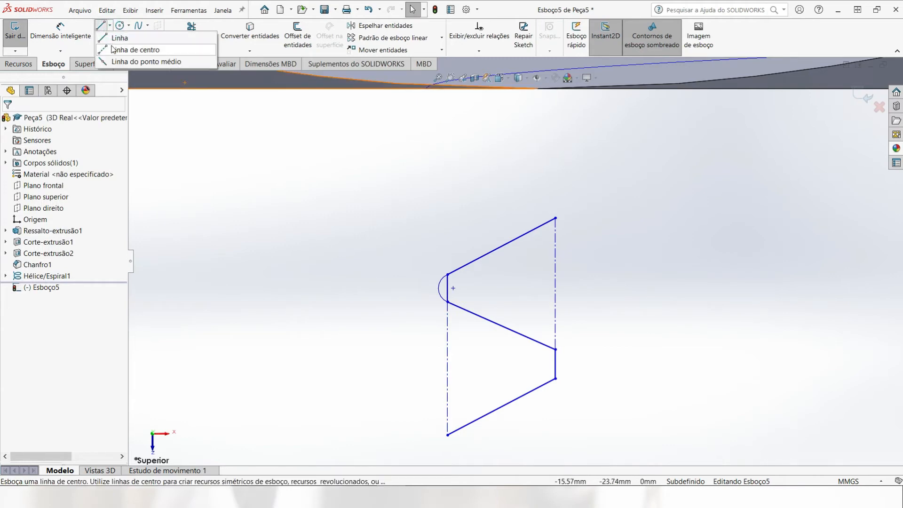
click(127, 48)
scroll(465, 268, down, 3)
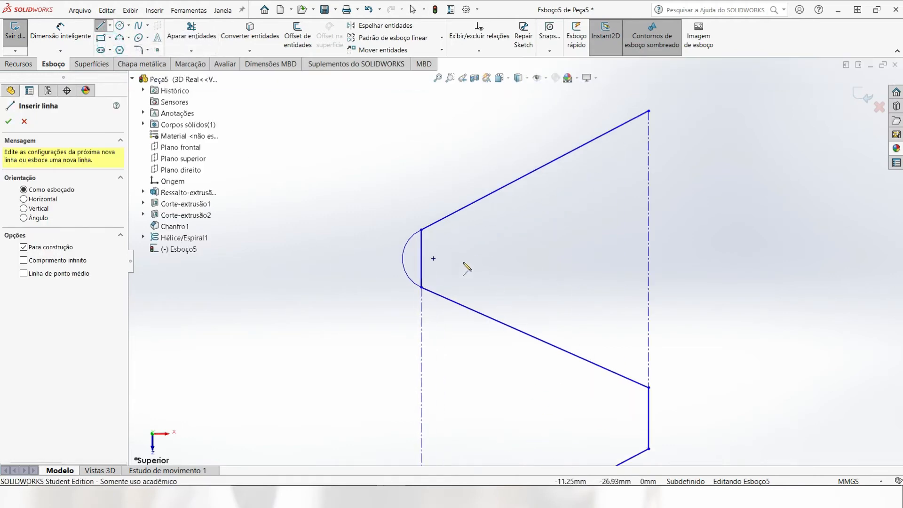
click(420, 258)
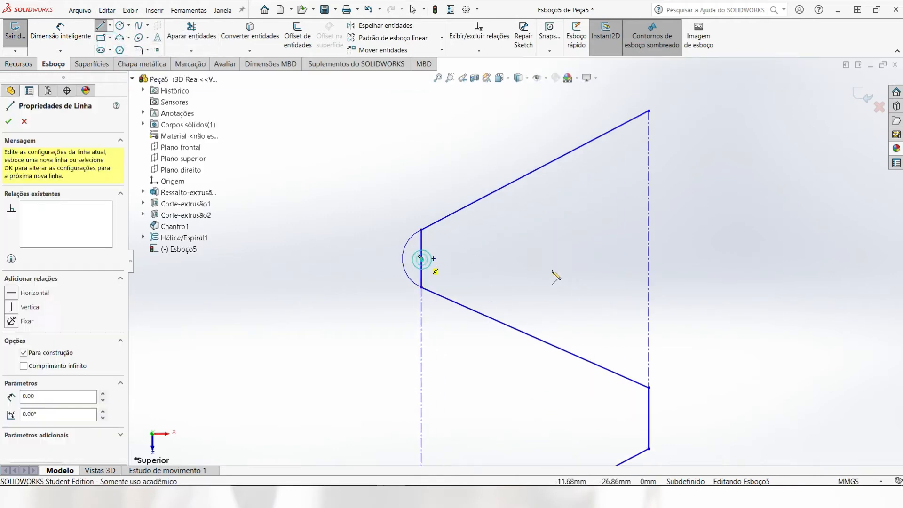
click(649, 249)
key(Escape)
Apply a horizontal relation to the centerline joining the two midpoints.
click(600, 254)
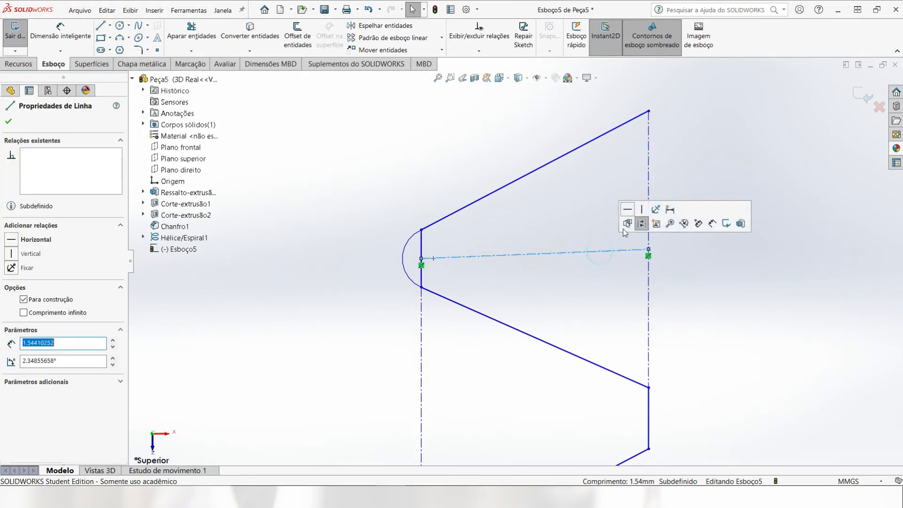
click(623, 209)
click(559, 272)
scroll(623, 316, up, 3)
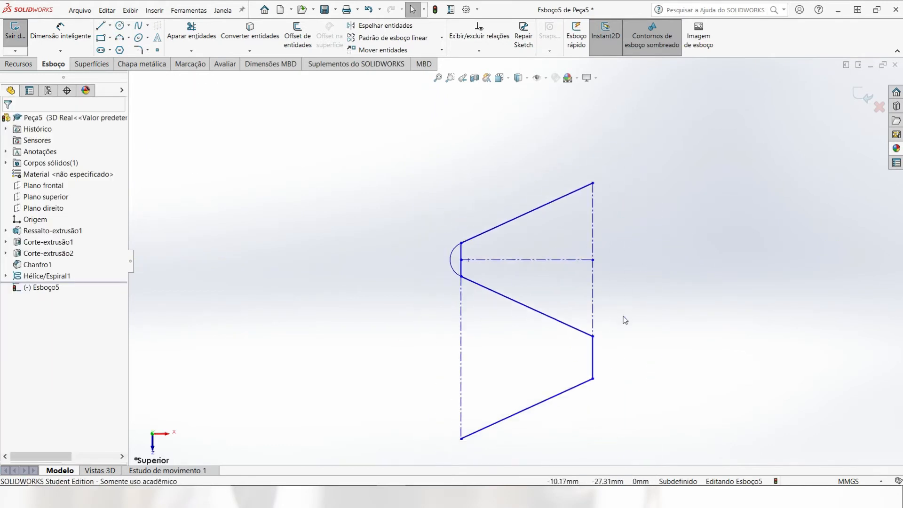
Convert the short vertical segment behind the left arc into construction geometry.
scroll(606, 343, down, 4)
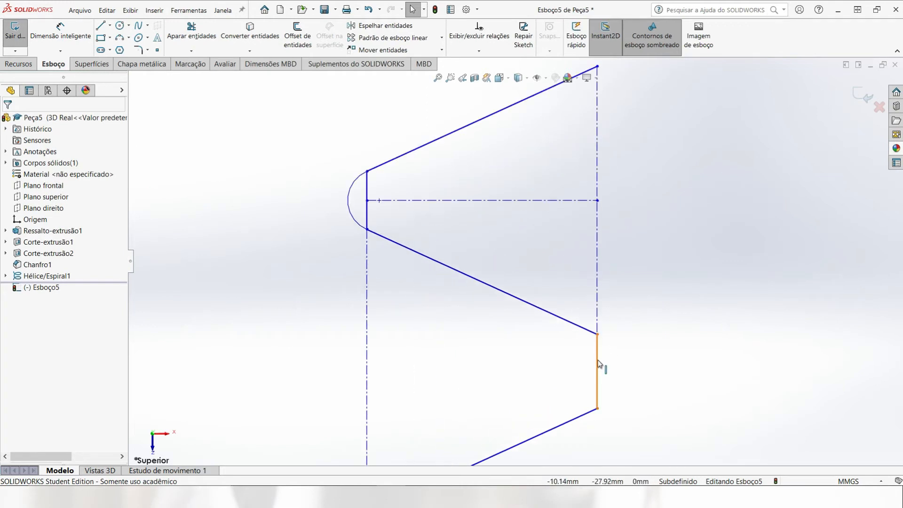
click(367, 185)
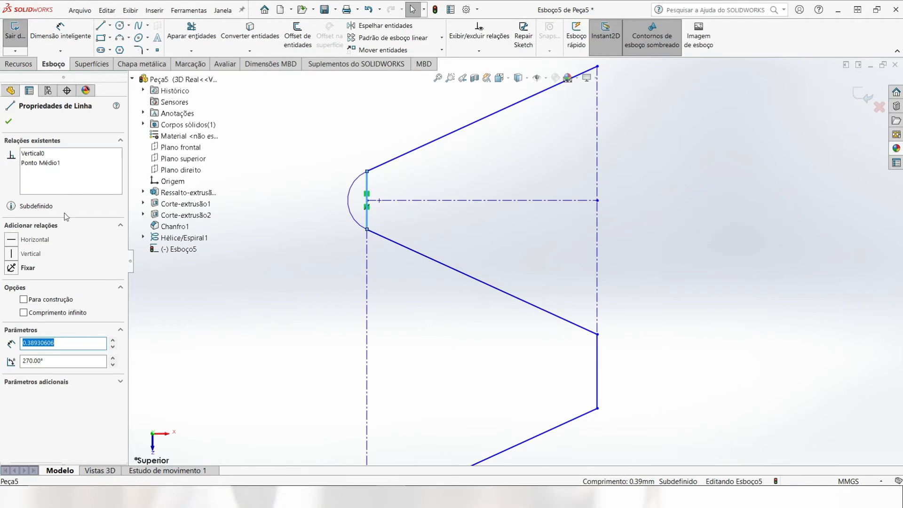
click(23, 299)
click(492, 320)
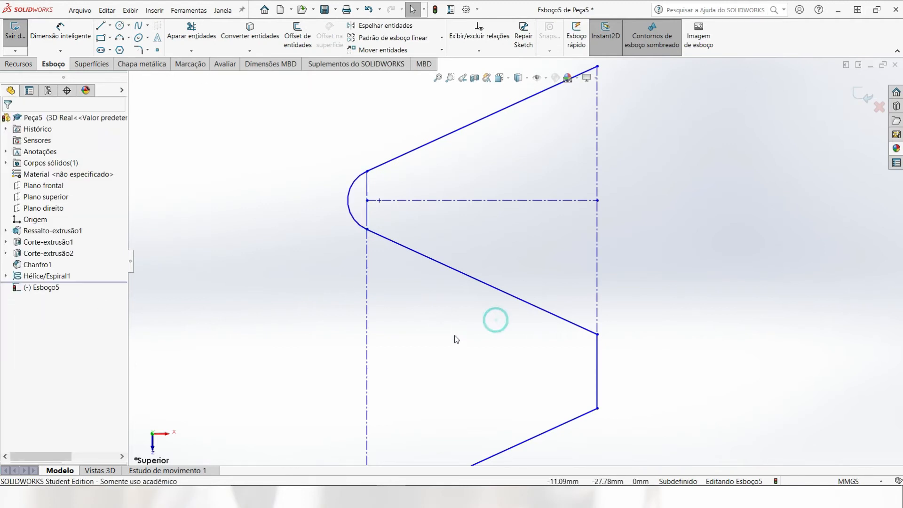
Draw an outward three-point arc of about 0.32 mm radius across the right short vertical segment and convert that segment into construction geometry.
click(121, 40)
click(597, 334)
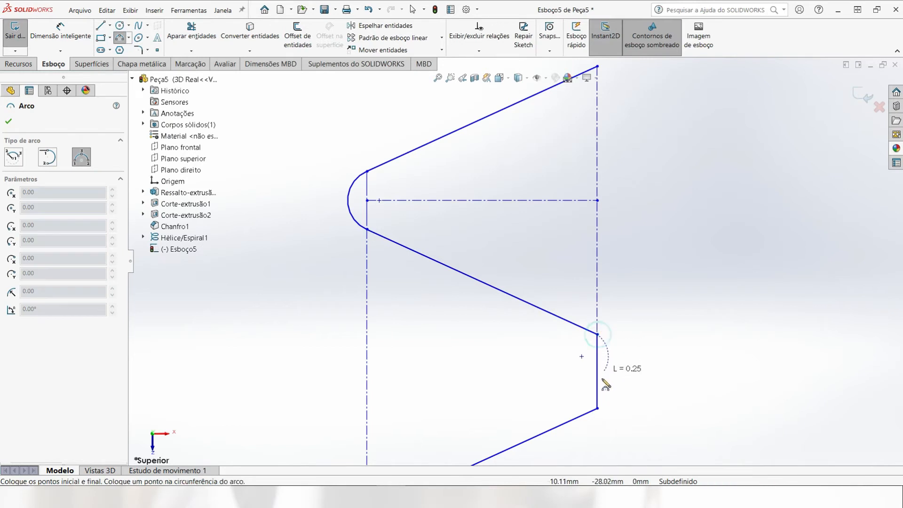
click(597, 408)
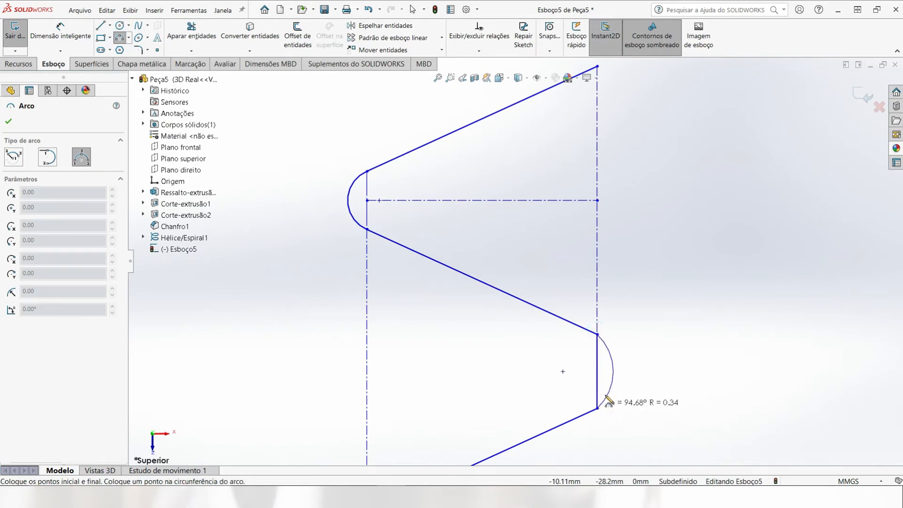
click(616, 366)
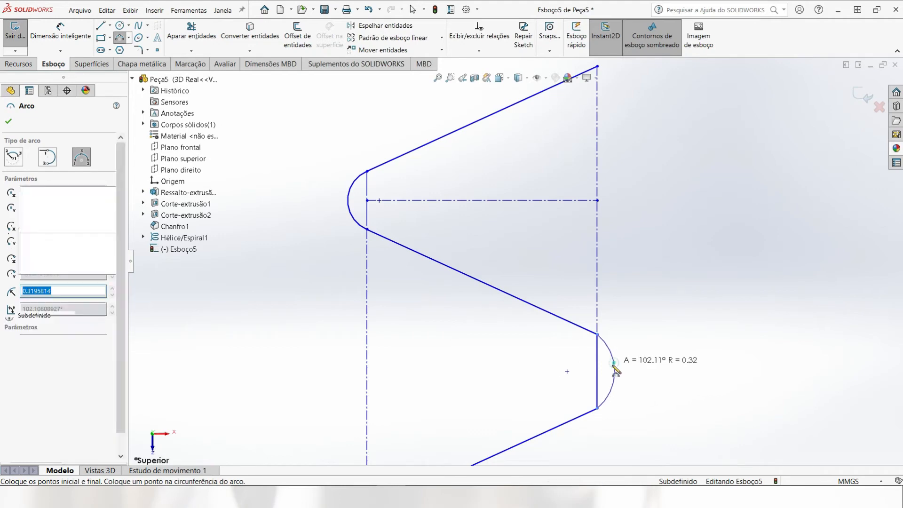
key(Escape)
click(598, 361)
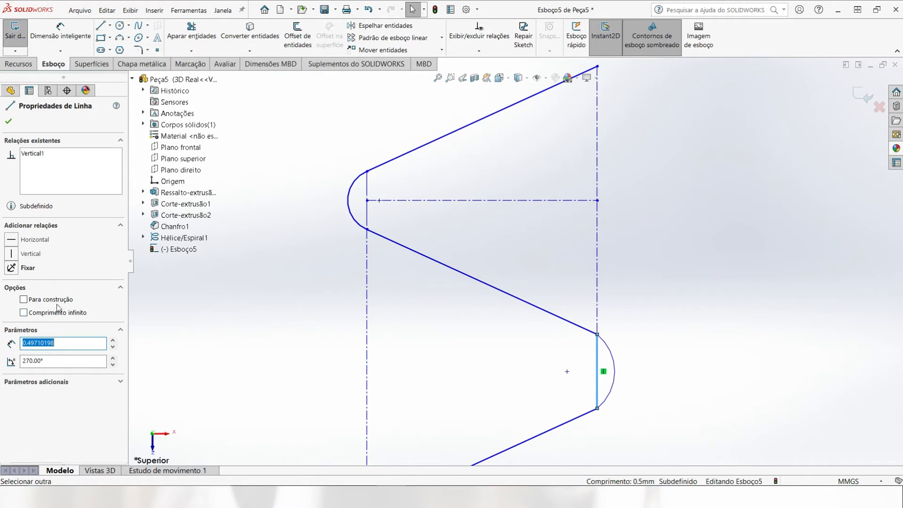
key(Escape)
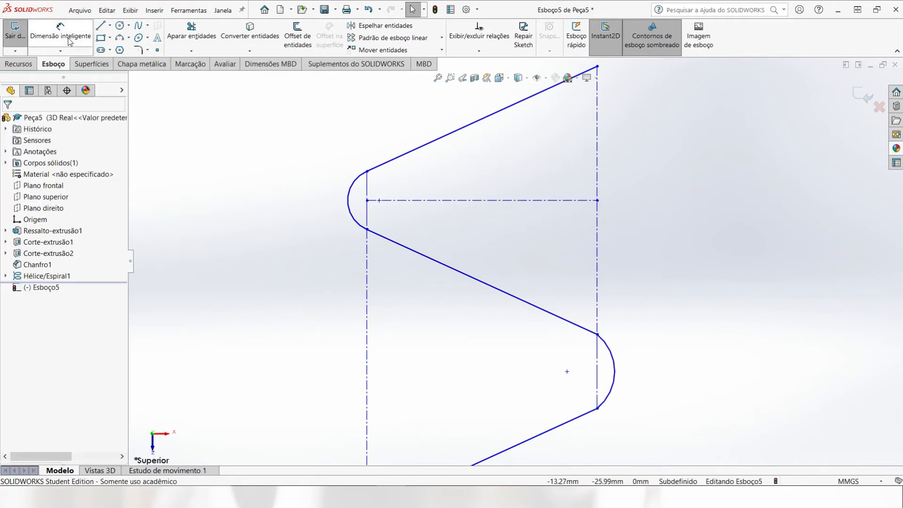
Draw a horizontal centerline about 1.54 mm long from the left vertical centerline's midpoint to the midpoint of the right arc's construction segment.
click(59, 29)
scroll(409, 246, up, 4)
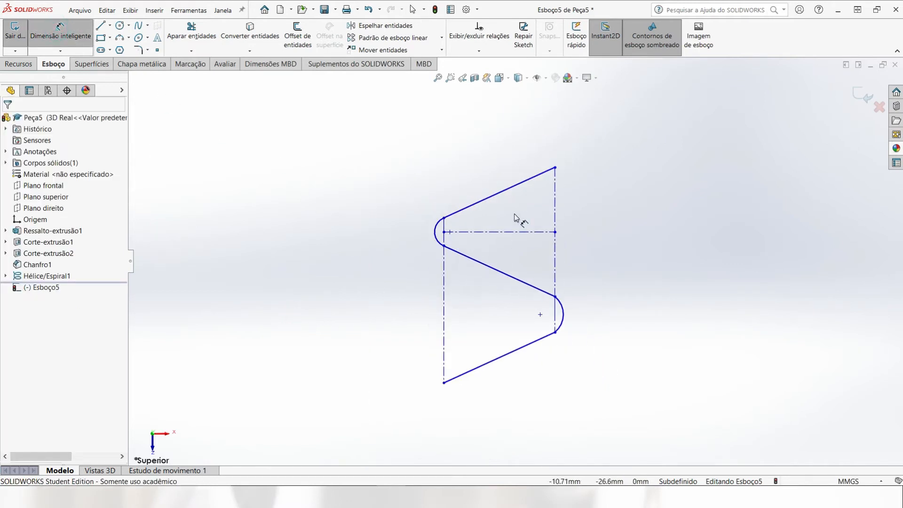
click(110, 26)
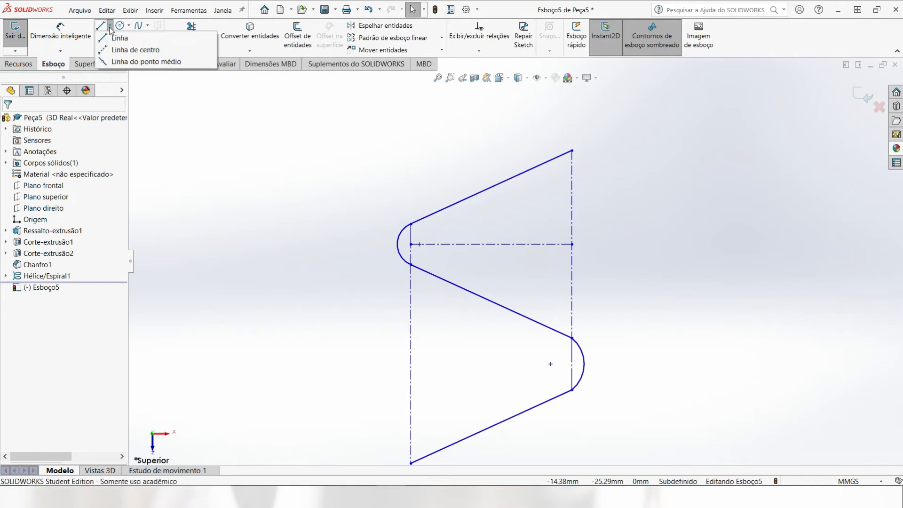
click(127, 49)
click(411, 364)
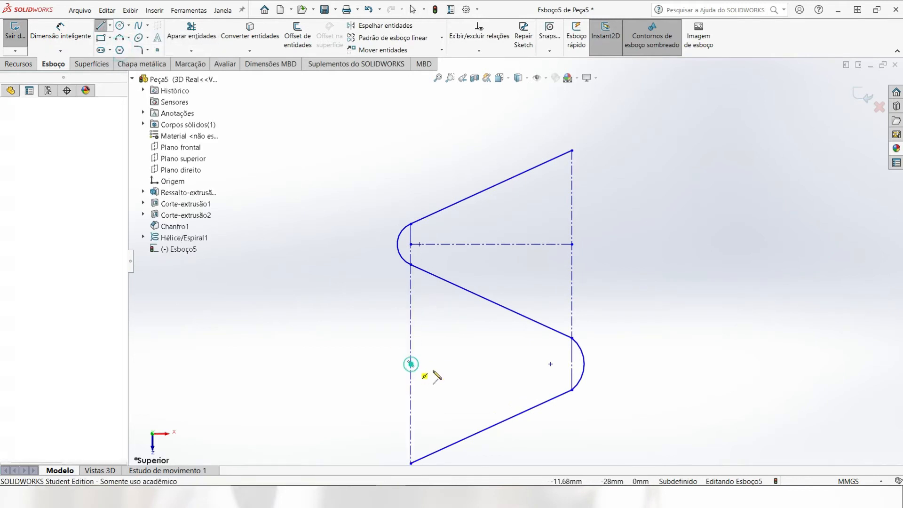
click(572, 363)
key(Escape)
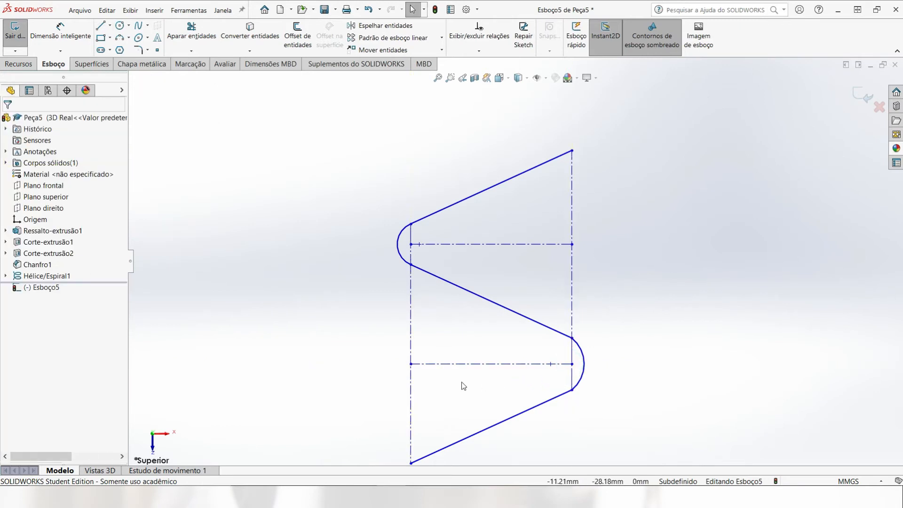
Try to apply a horizontal relation to the upper and lower horizontal centerlines, and undo it.
click(496, 243)
click(525, 203)
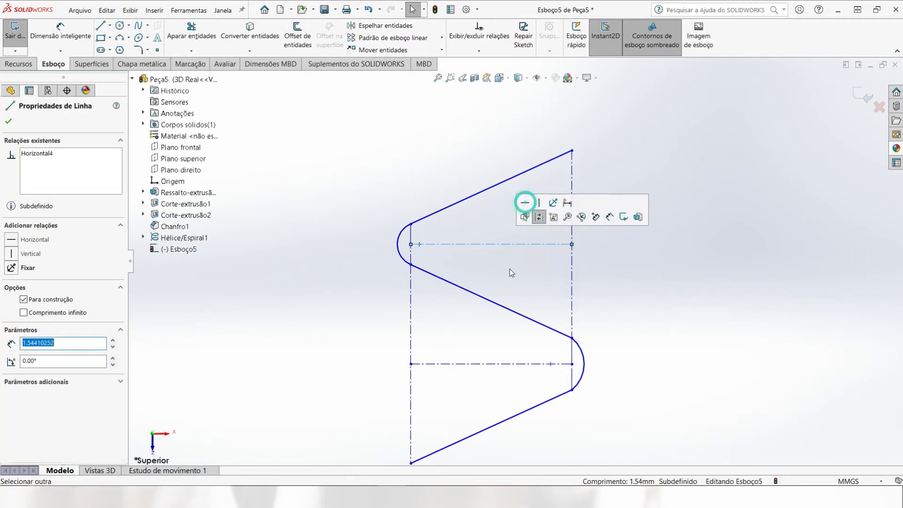
click(491, 364)
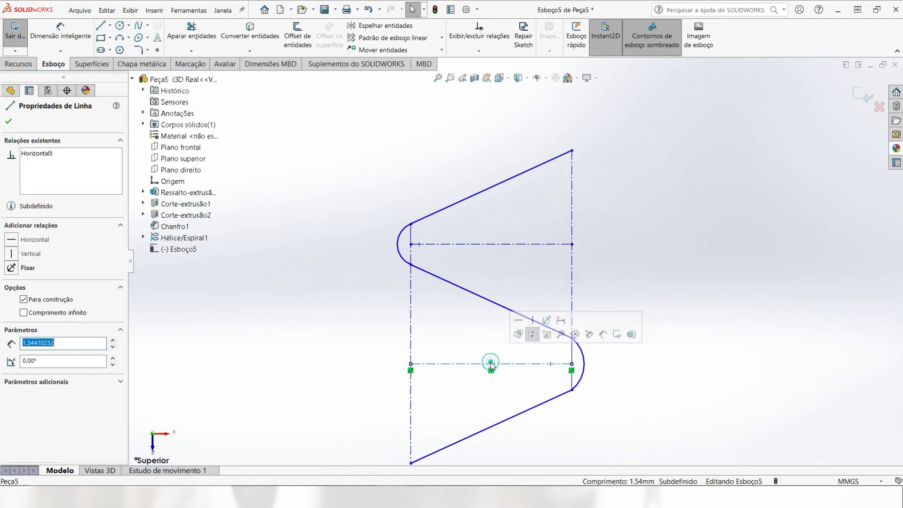
click(518, 319)
click(370, 313)
key(z)
key(ctrl+z)
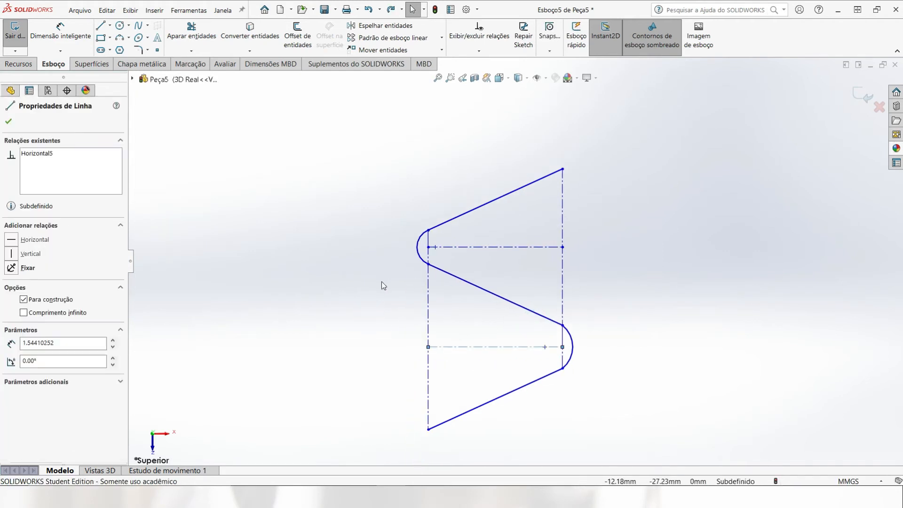
click(310, 294)
Apply a tangent relation between the middle flank and the right arc.
scroll(609, 335, down, 4)
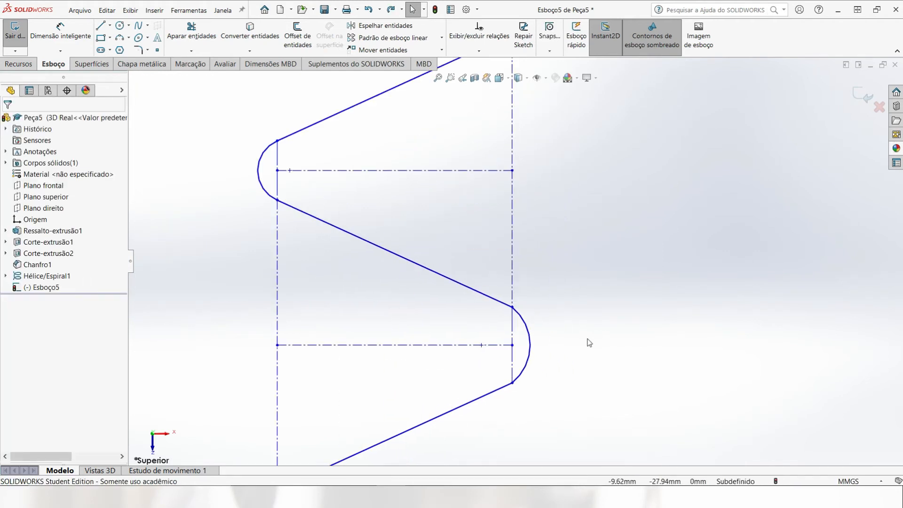
click(479, 291)
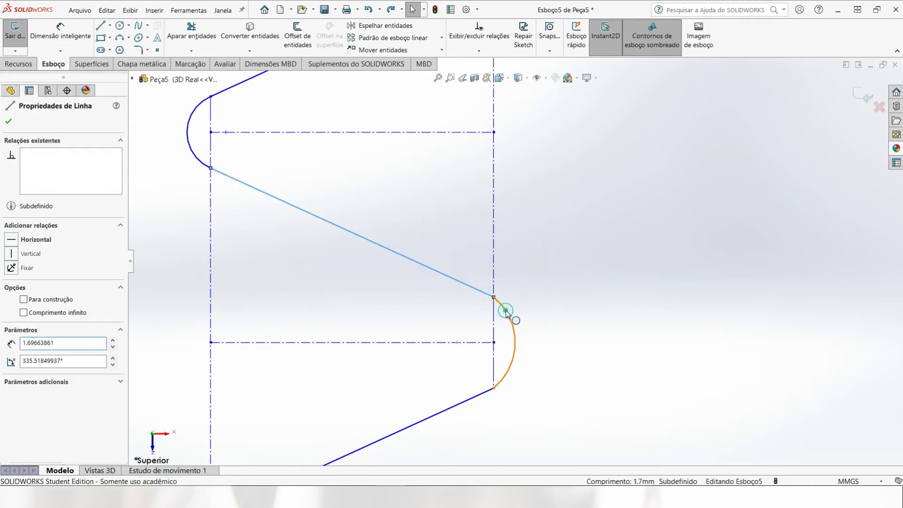
ctrl+click(503, 306)
click(533, 269)
click(540, 339)
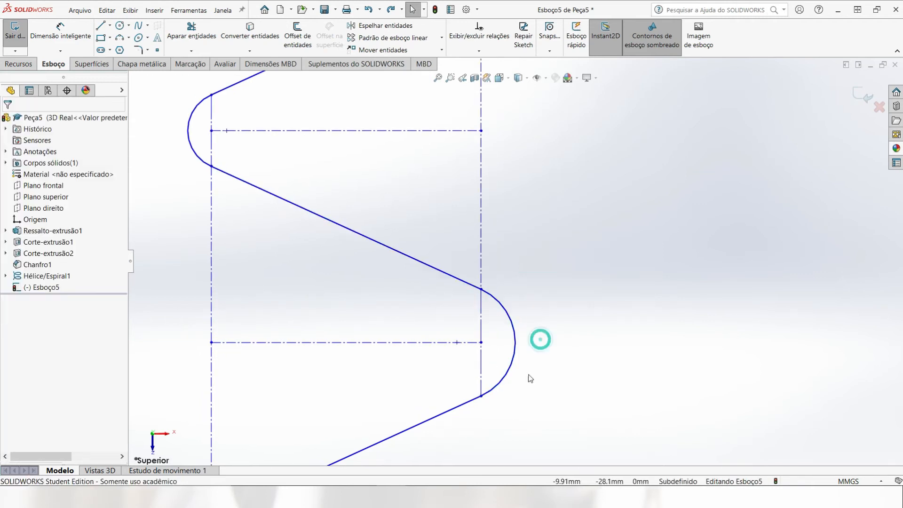
Apply an equal relation between the right arc and the left arc.
click(500, 305)
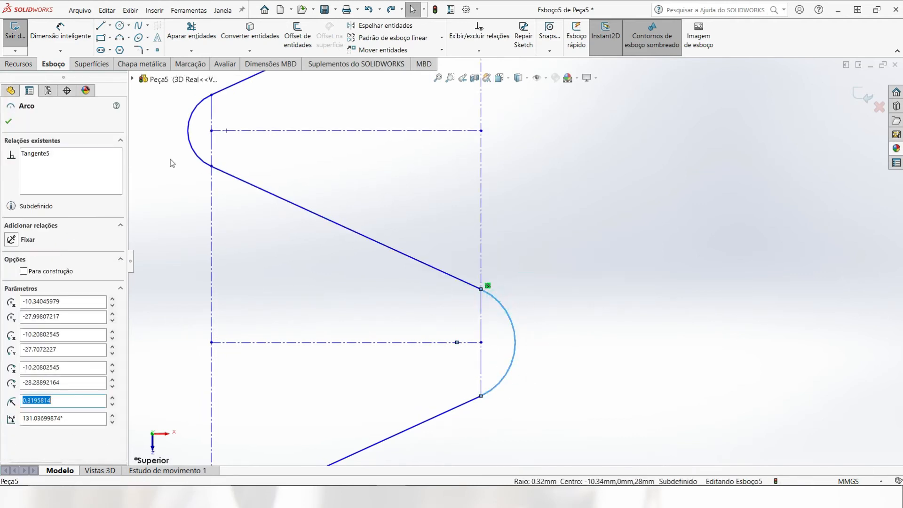
ctrl+click(190, 149)
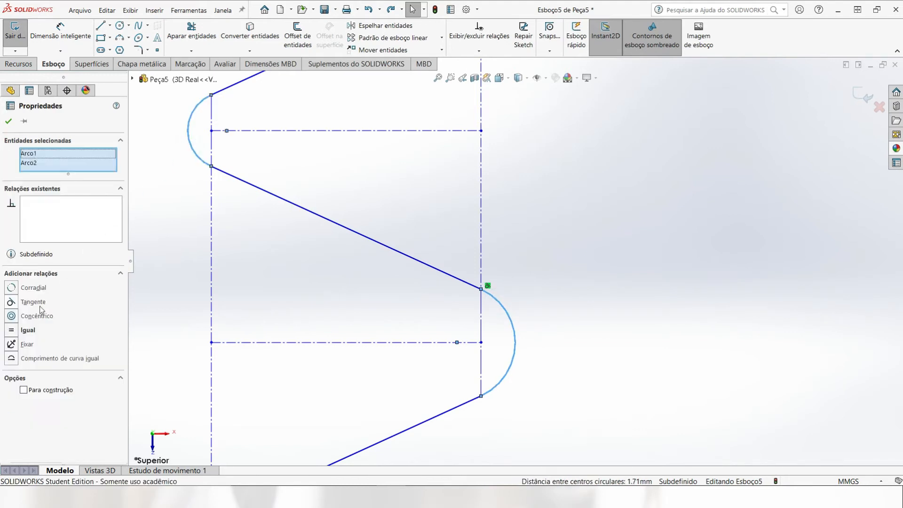
click(12, 332)
click(308, 293)
scroll(490, 298, up, 6)
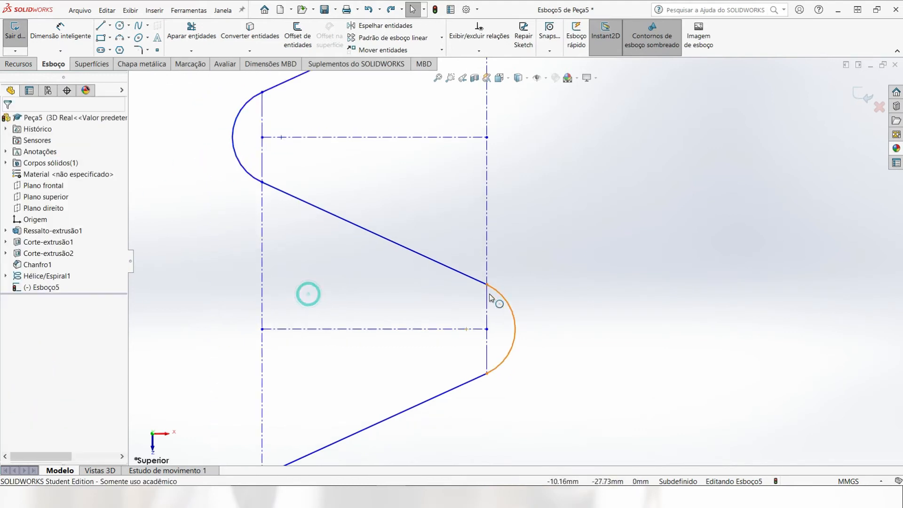
scroll(455, 183, down, 4)
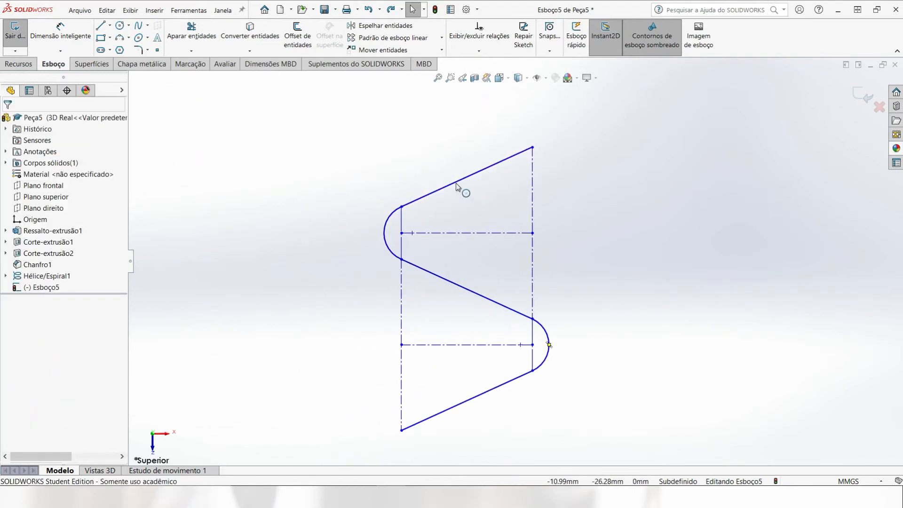
Dimension the vertical spacing between the two horizontal centerlines as 1.5 mm.
click(60, 31)
scroll(477, 328, up, 3)
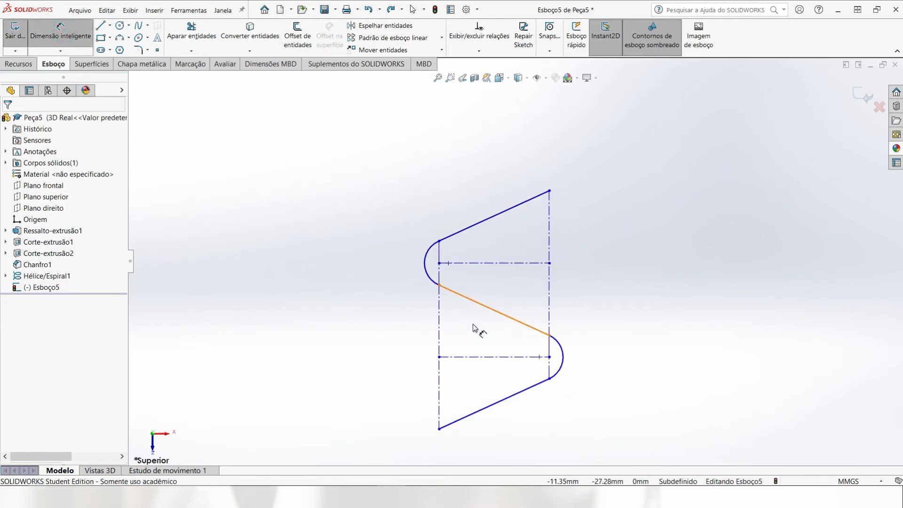
scroll(516, 302, down, 2)
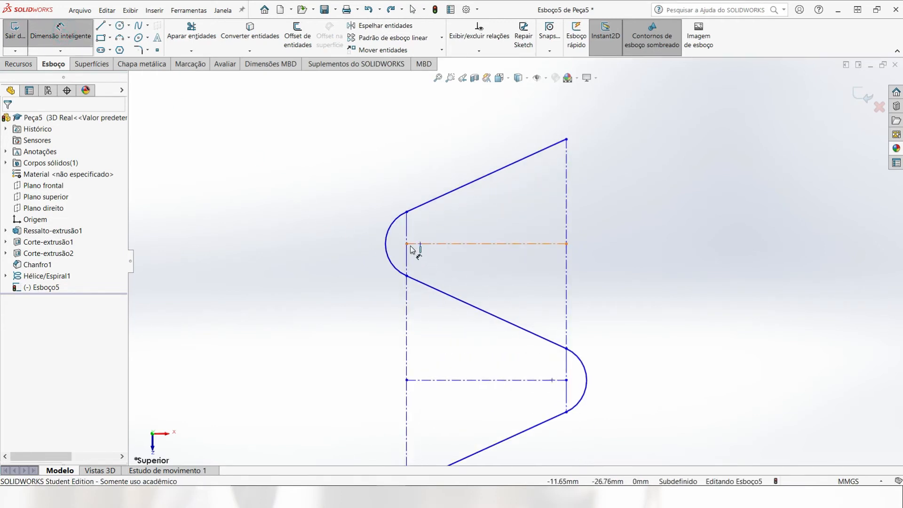
click(419, 245)
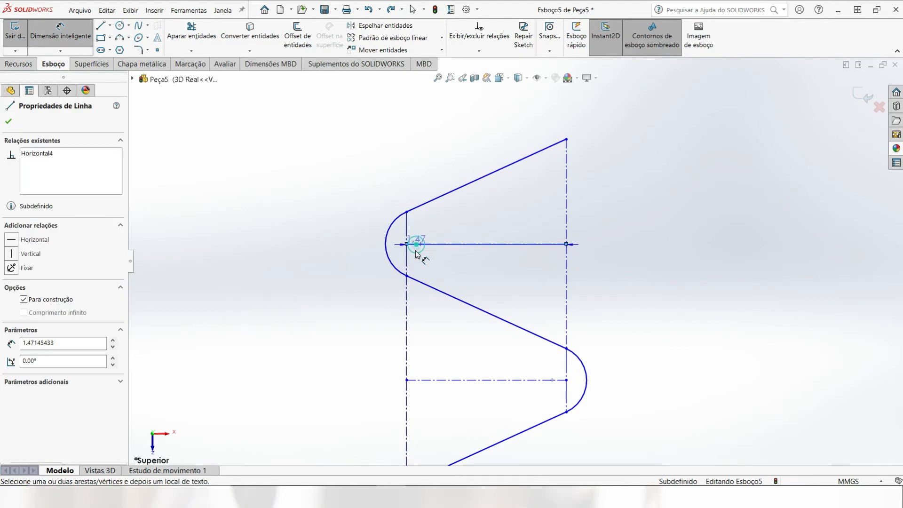
click(422, 379)
click(299, 308)
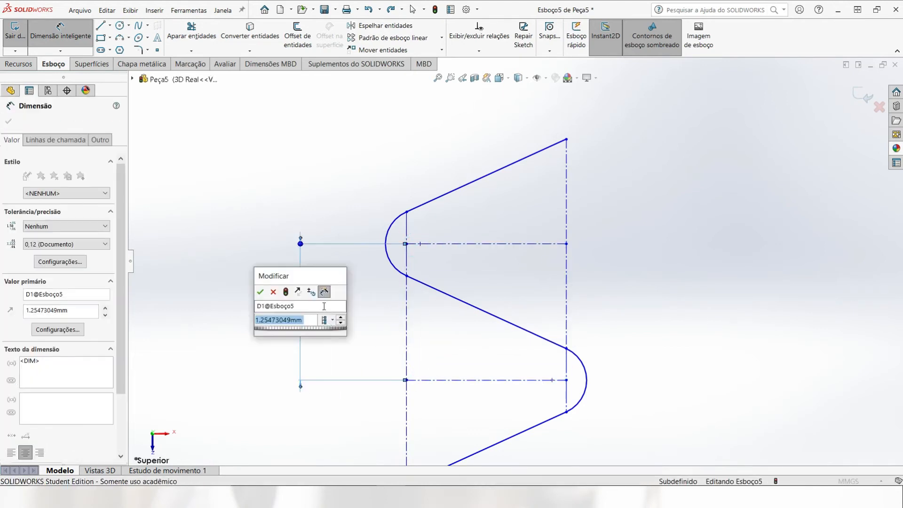
text(1.5)
key(Return)
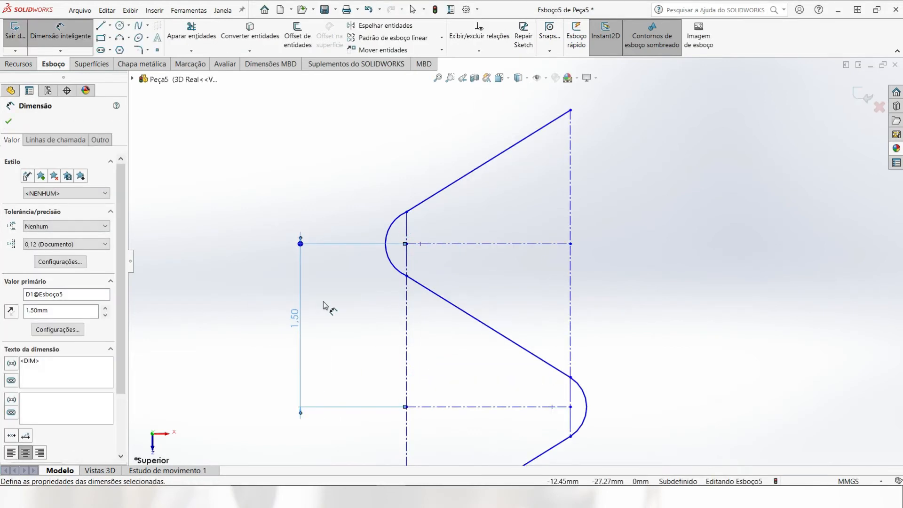
Dimension the horizontal distance between the left and right vertical centerlines as 1.5 mm.
scroll(434, 321, up, 4)
scroll(484, 241, down, 2)
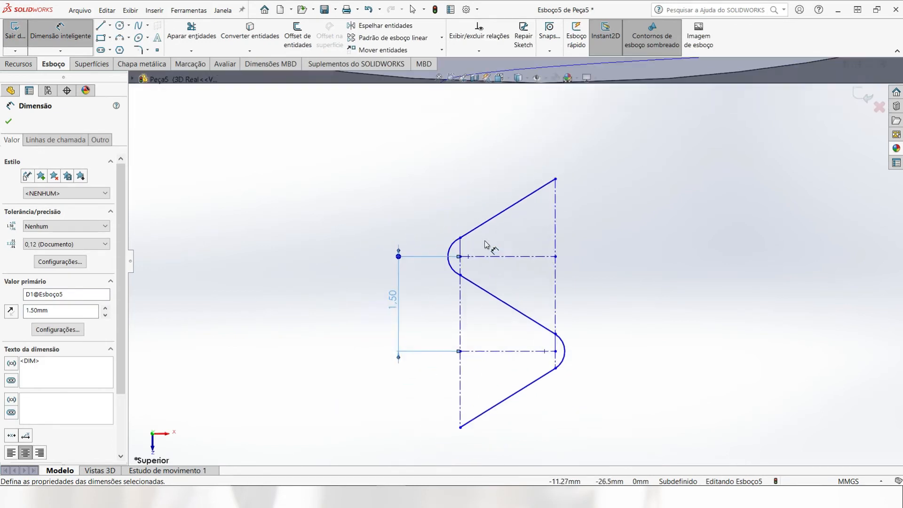
click(457, 314)
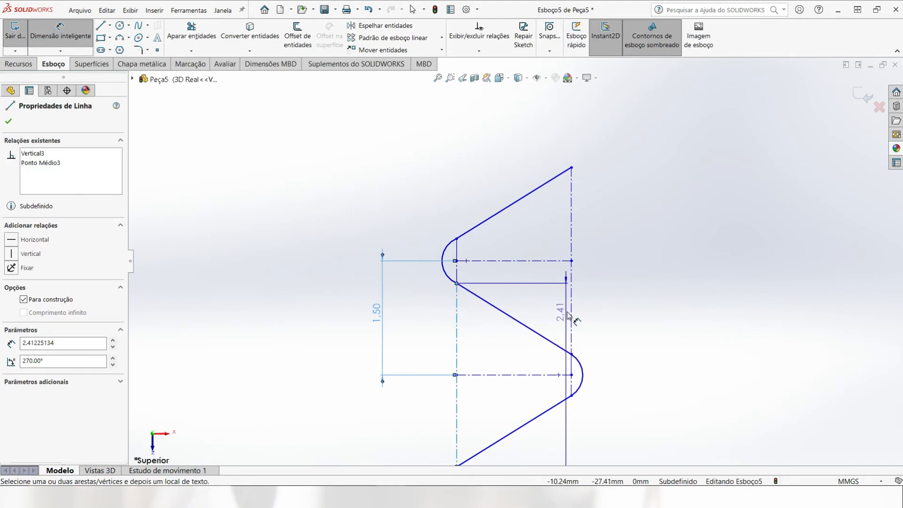
click(570, 312)
scroll(545, 372, up, 2)
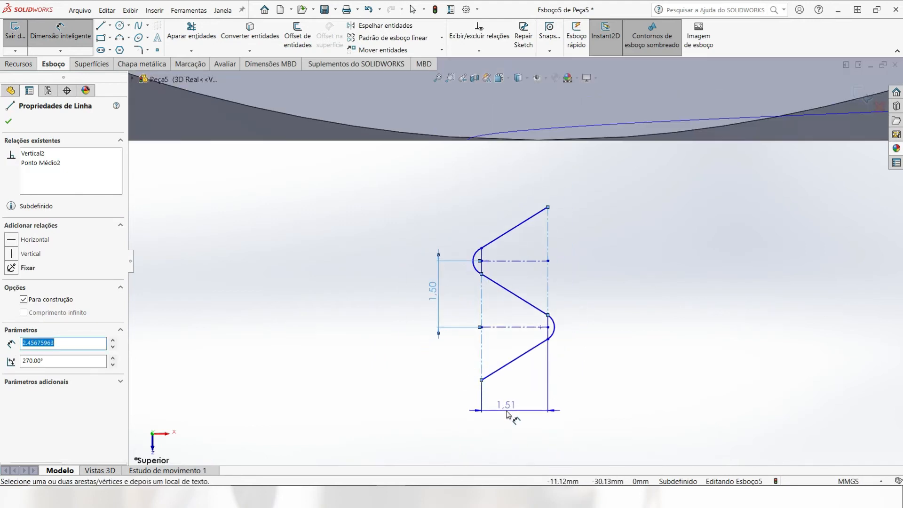
click(514, 418)
text(1.5)
key(Return)
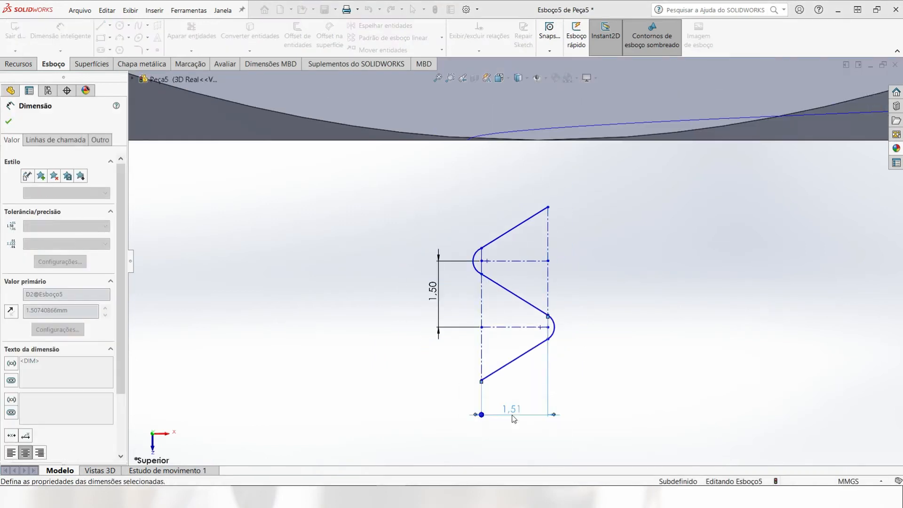
Dimension the angle between the middle flank and the upper flank as 60°.
scroll(539, 240, down, 2)
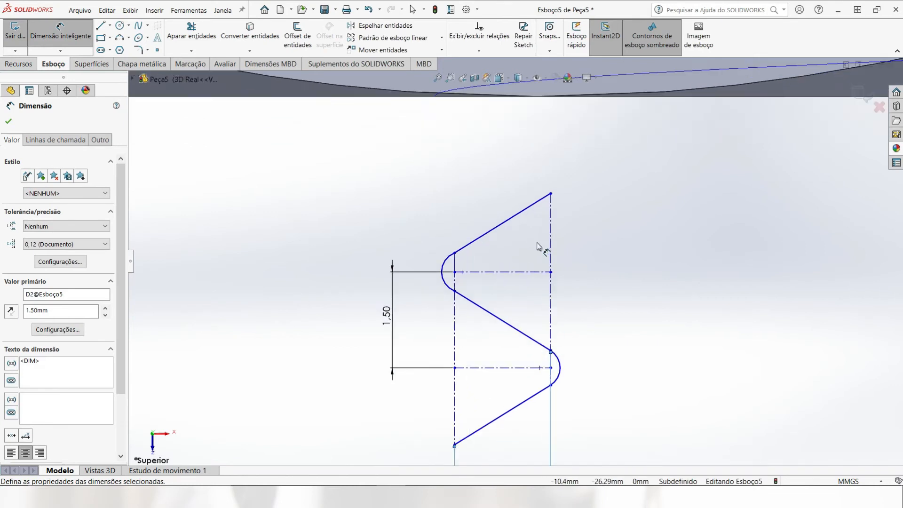
click(484, 309)
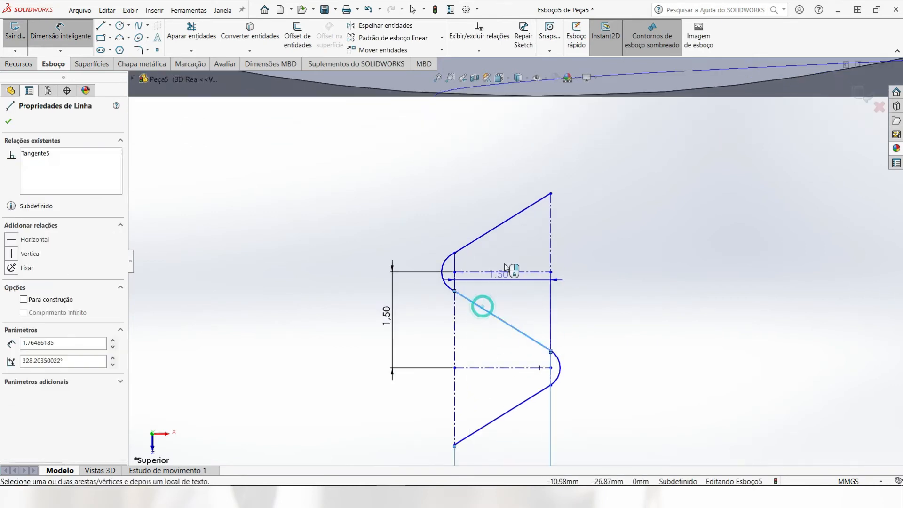
click(516, 216)
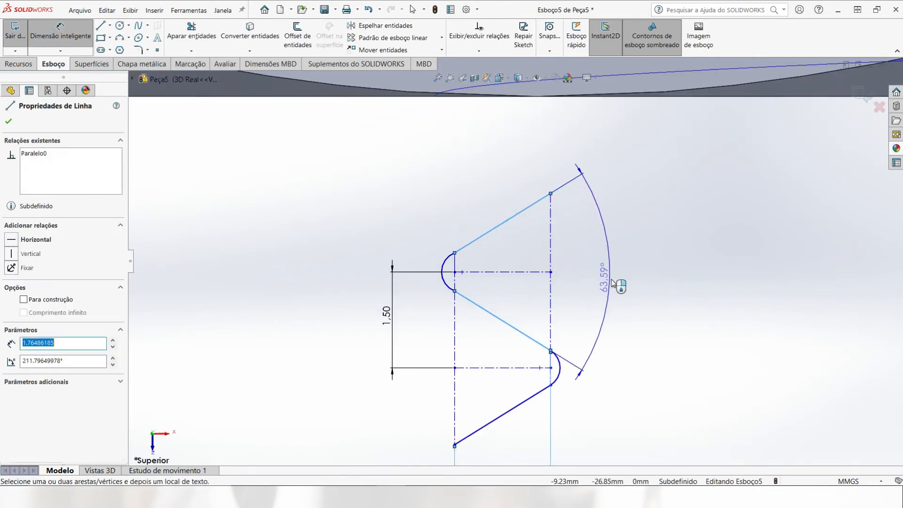
click(618, 275)
text(60)
key(Return)
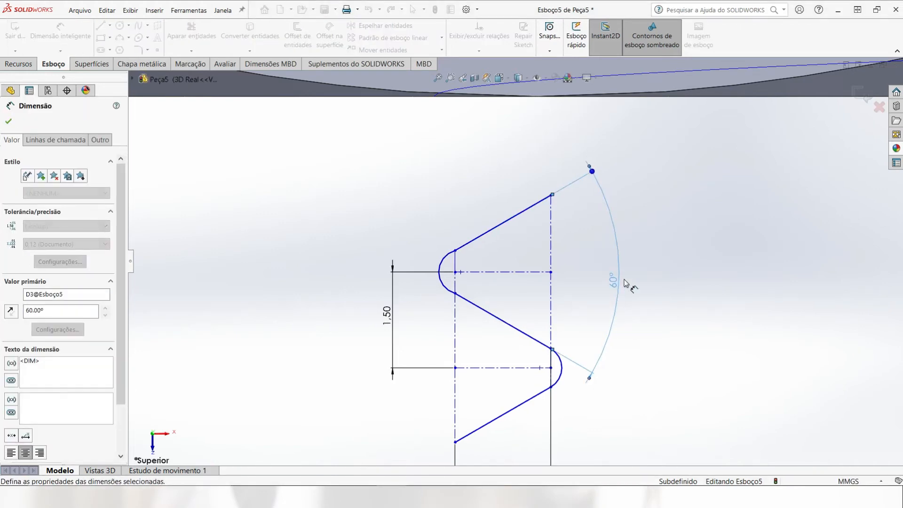
key(Escape)
Apply a tangent relation between the left arc and the upper flank.
scroll(459, 259, down, 4)
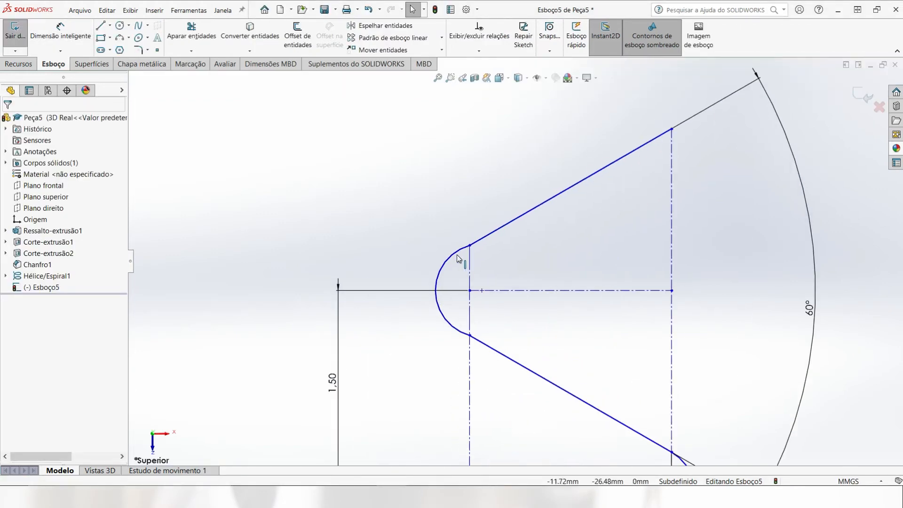
click(455, 257)
ctrl+click(484, 237)
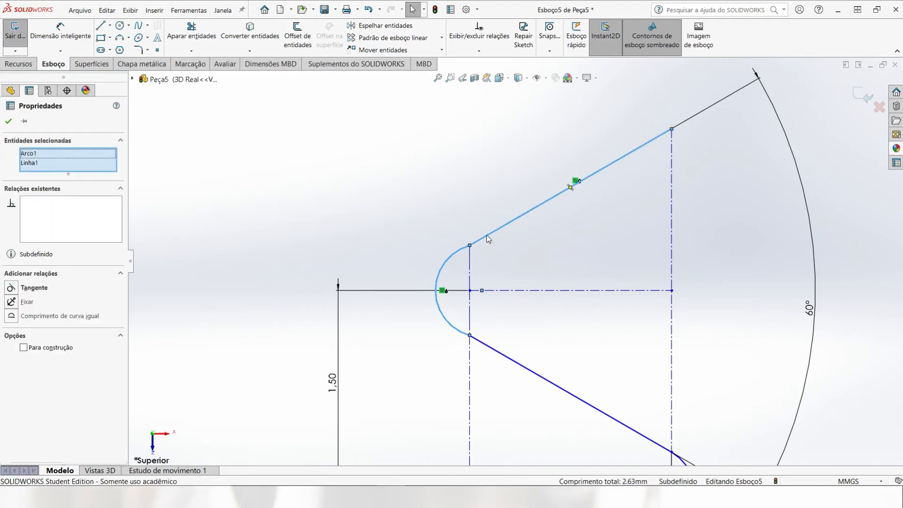
click(505, 201)
click(430, 202)
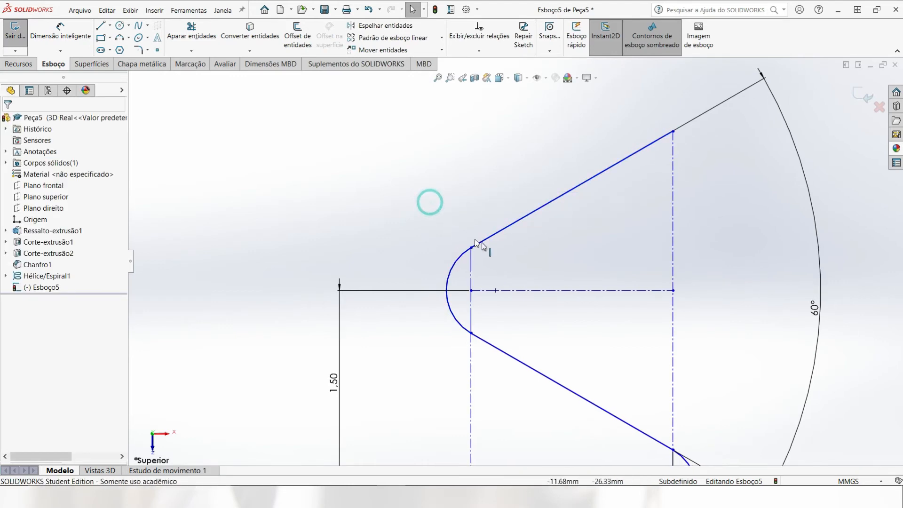
scroll(498, 256, up, 5)
scroll(566, 326, down, 2)
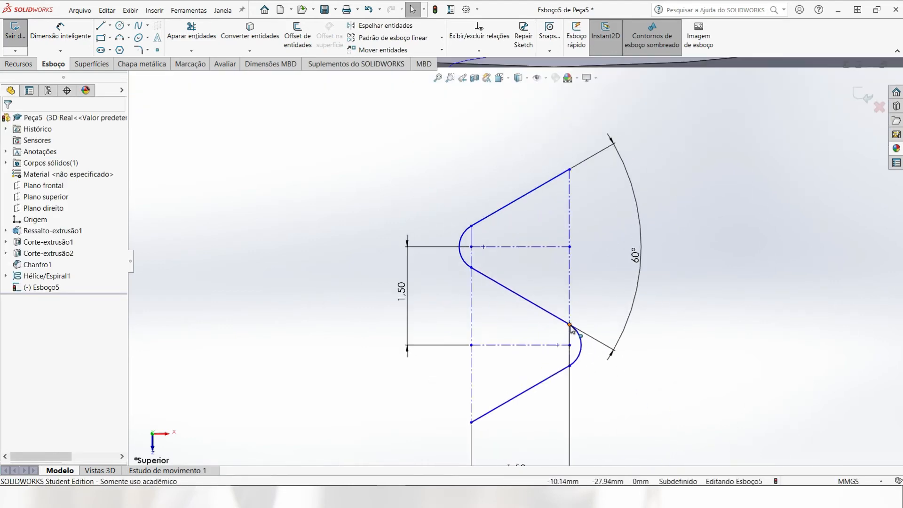
mouse_move(570, 325)
mouse_down()
mouse_move(554, 351)
mouse_move(573, 315)
mouse_up()
scroll(559, 366, up, 2)
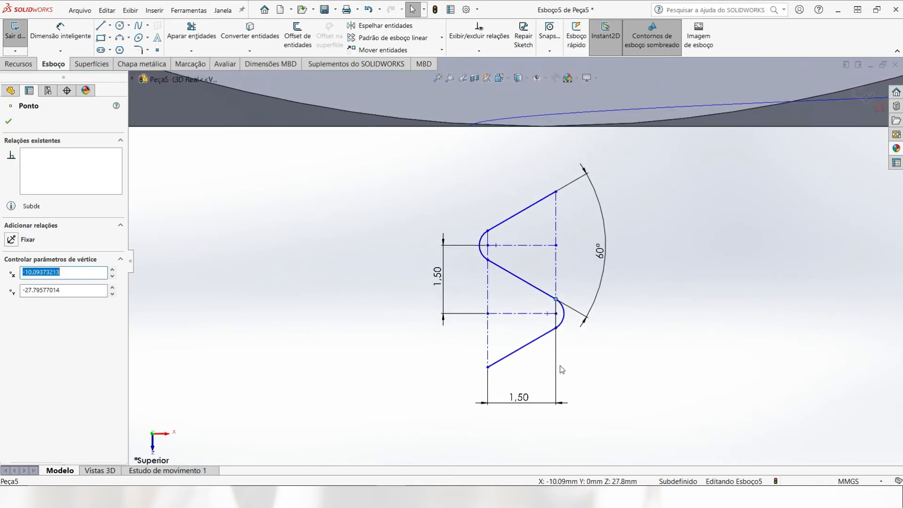
scroll(559, 366, up, 1)
scroll(548, 368, down, 1)
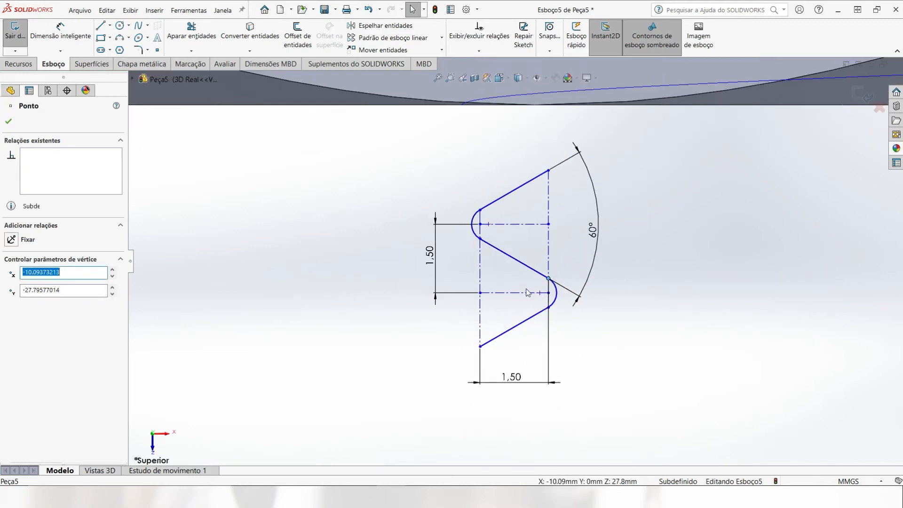
scroll(527, 293, up, 2)
scroll(541, 196, down, 2)
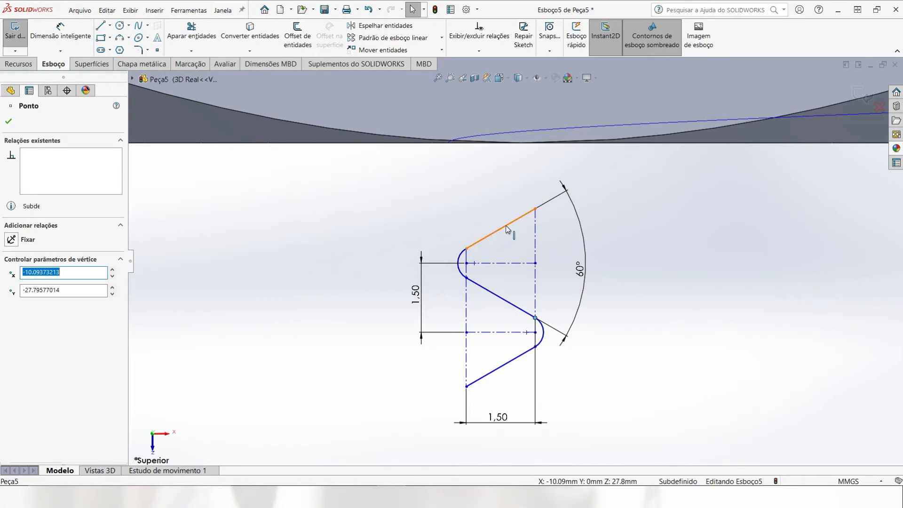
Close the thread profile's open right side with three lines, about 1.16 mm wide, and move the 60° dimension clear of them.
click(100, 26)
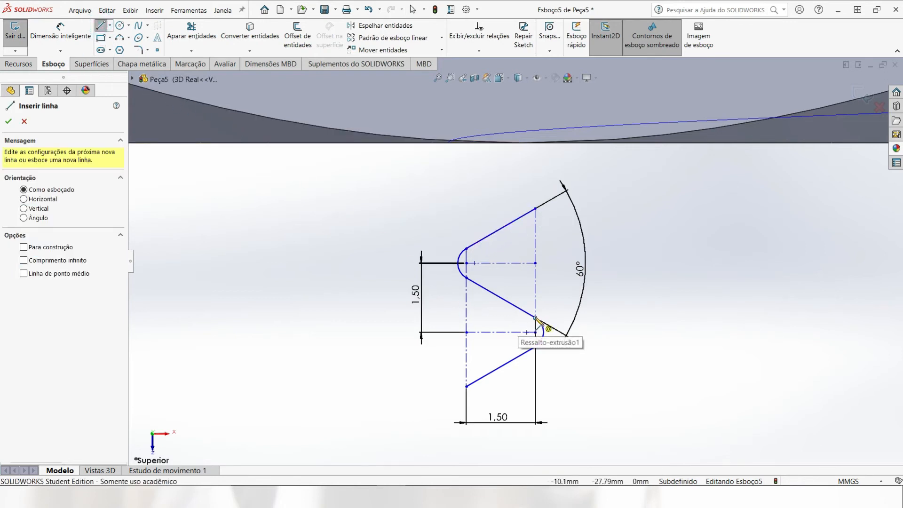
click(535, 317)
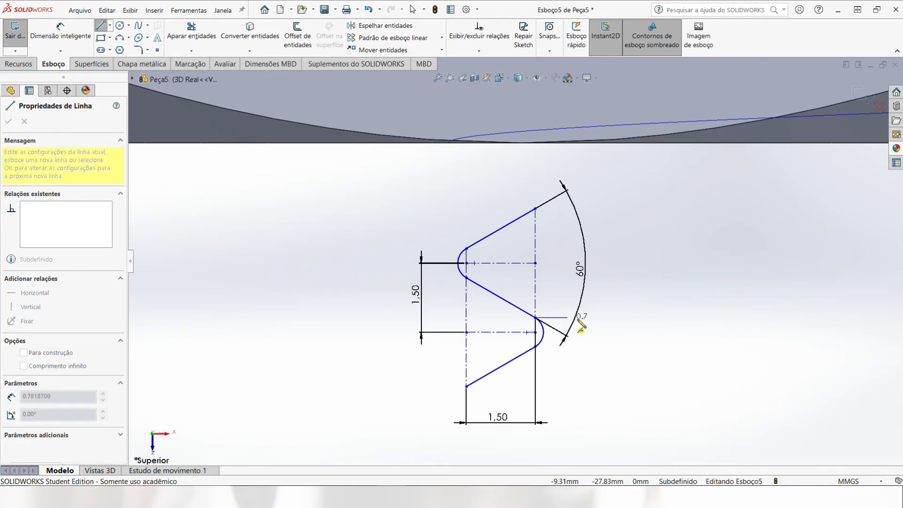
click(588, 317)
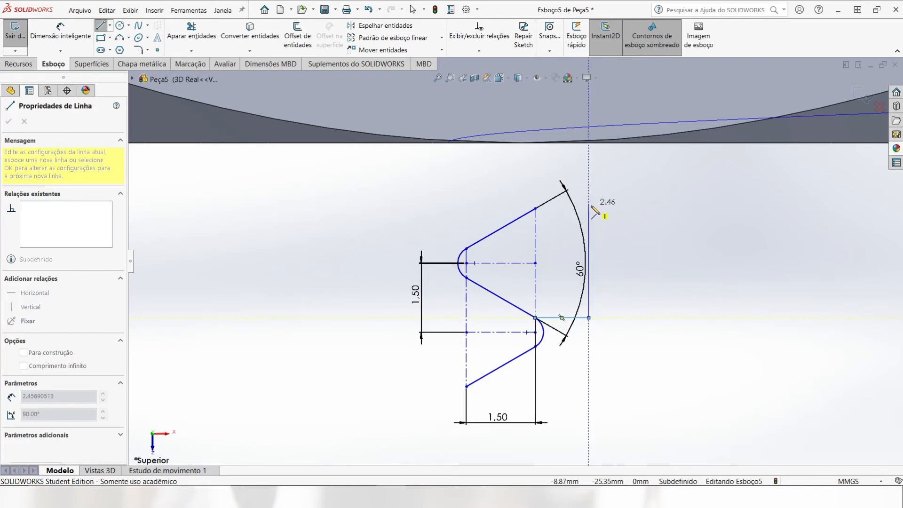
click(588, 208)
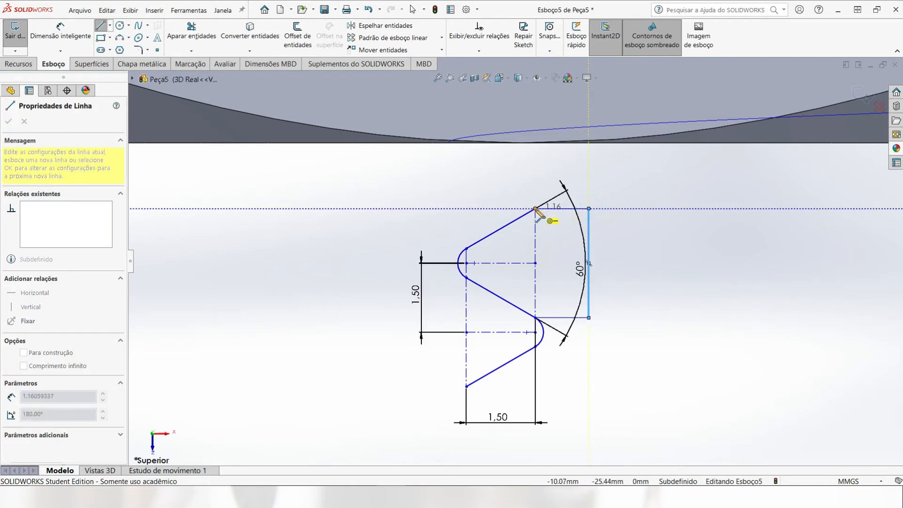
click(535, 208)
key(Escape)
drag(582, 274, 630, 264)
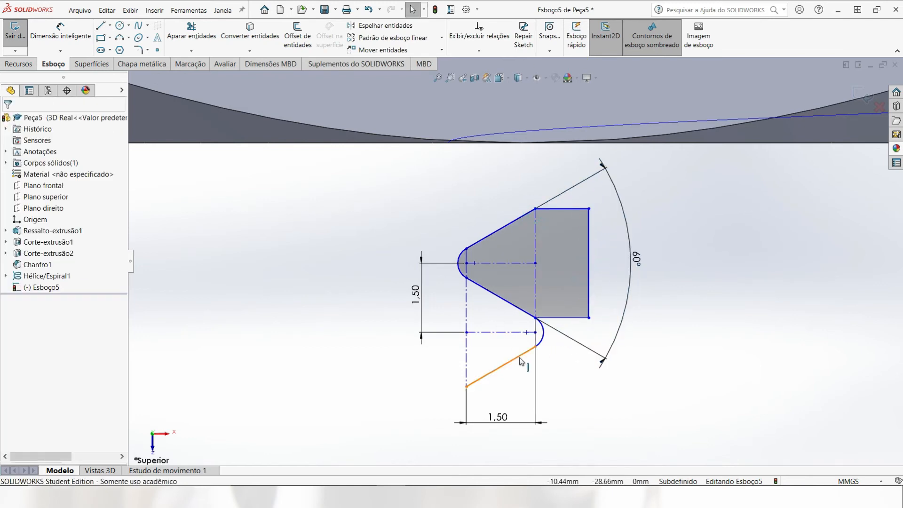
Convert the right arc and the lowest flank line to construction geometry.
click(519, 359)
ctrl+click(542, 345)
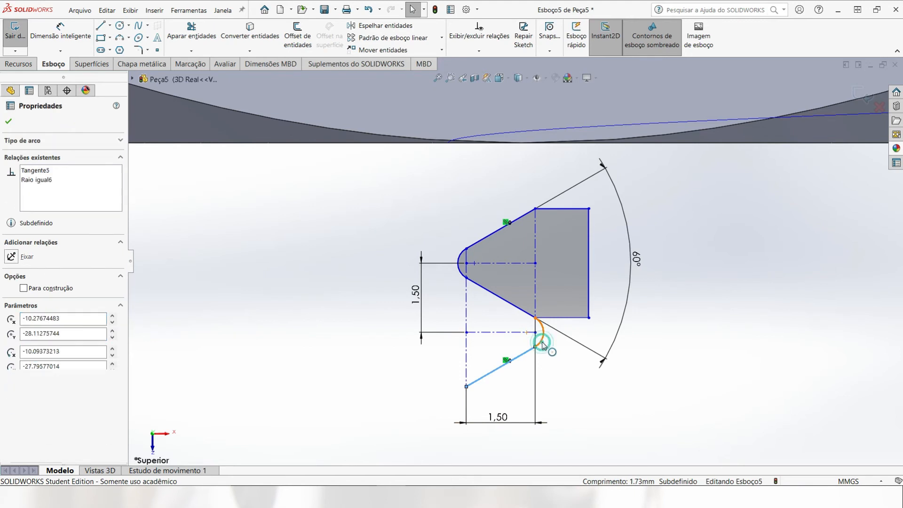
click(24, 348)
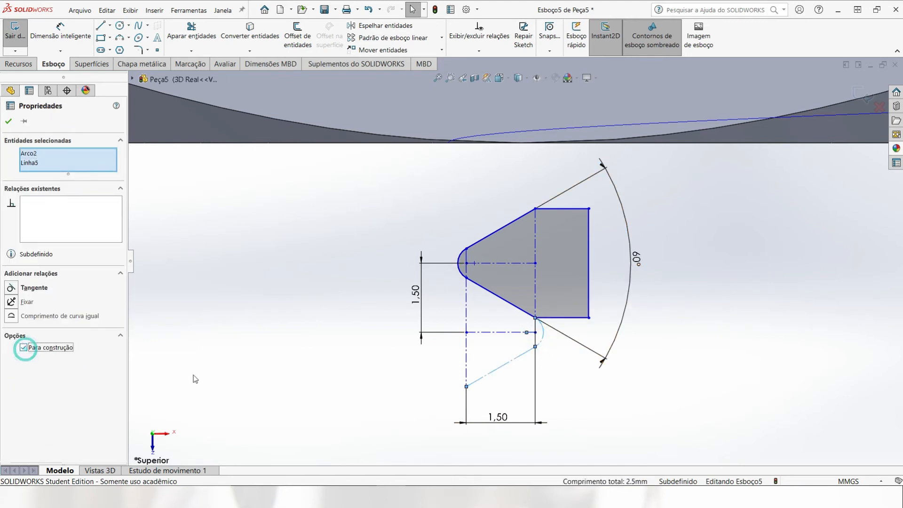
click(604, 415)
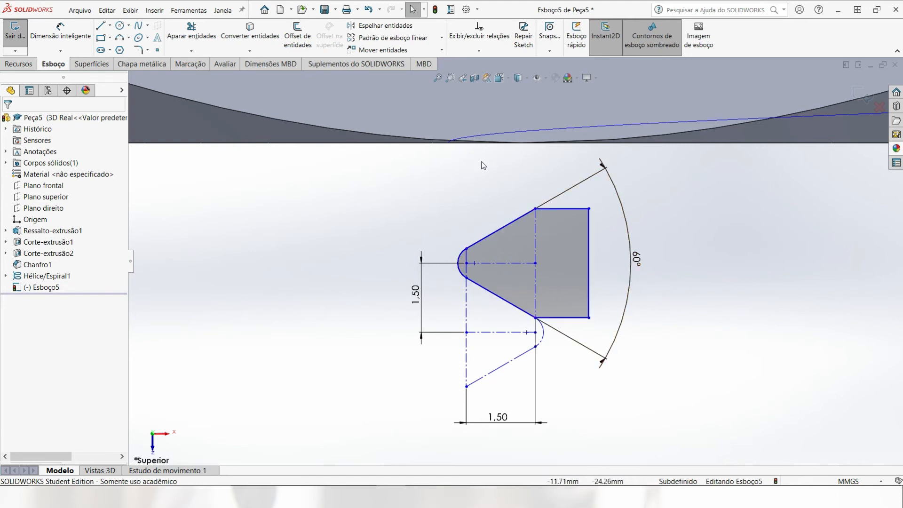
click(110, 26)
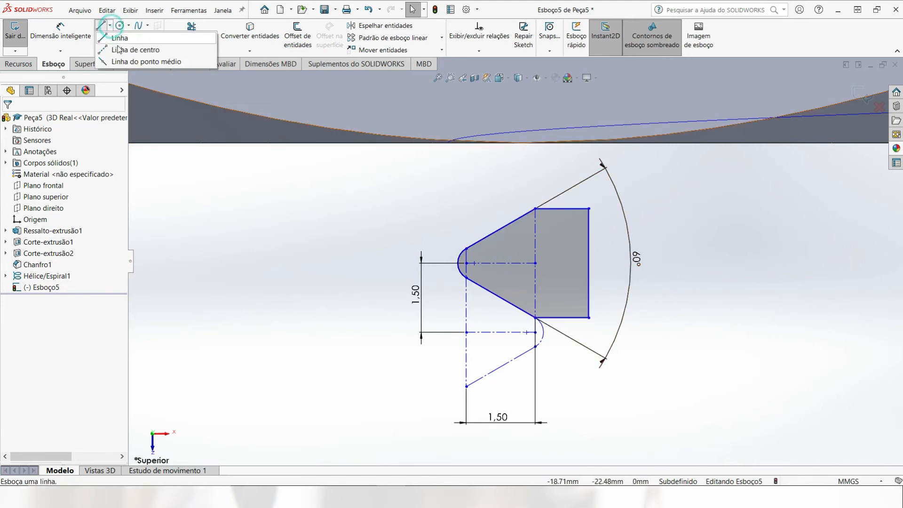
click(125, 43)
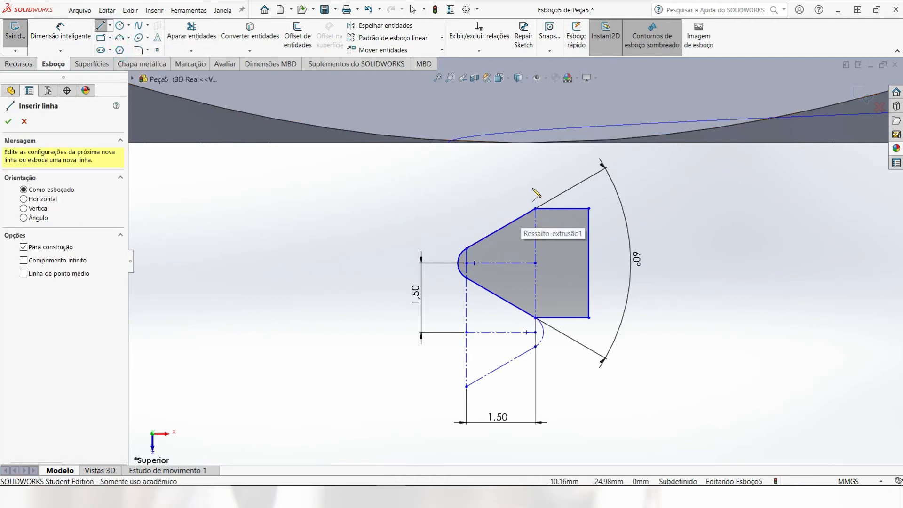
scroll(532, 189, down, 2)
scroll(532, 200, up, 2)
key(Escape)
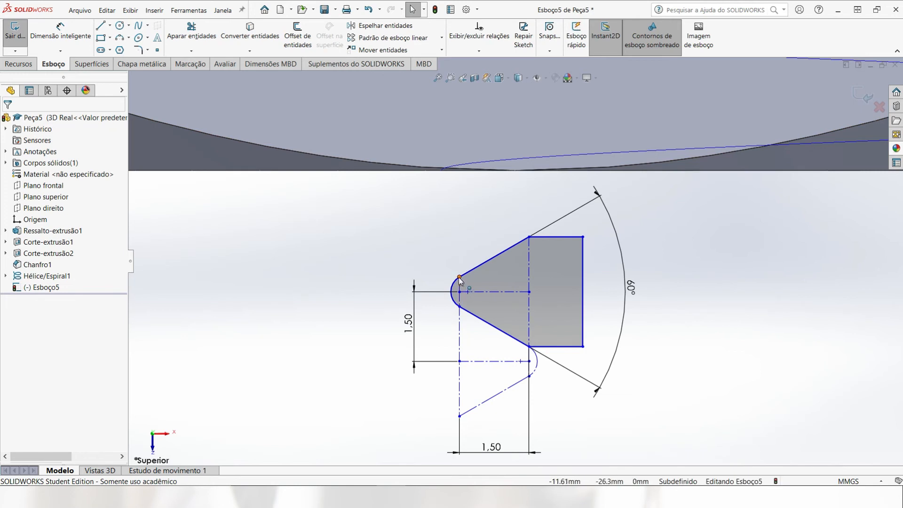
click(110, 25)
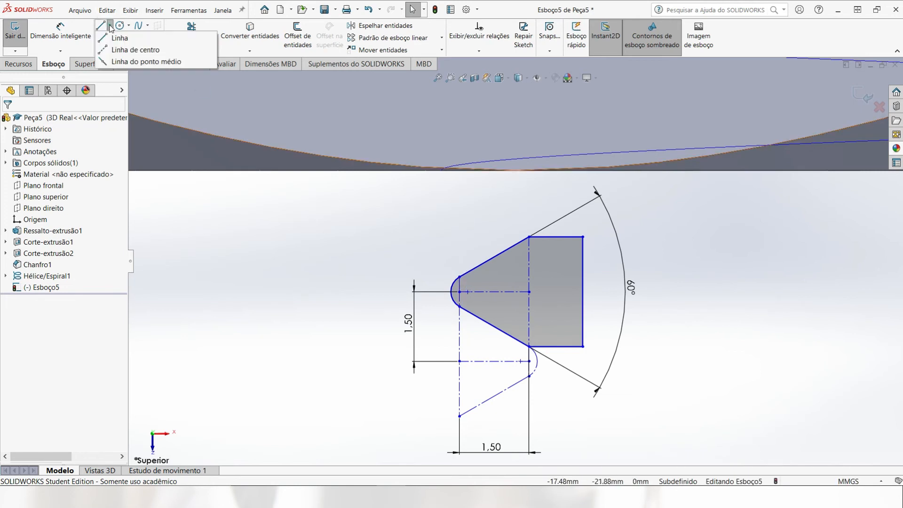
click(141, 60)
key(Escape)
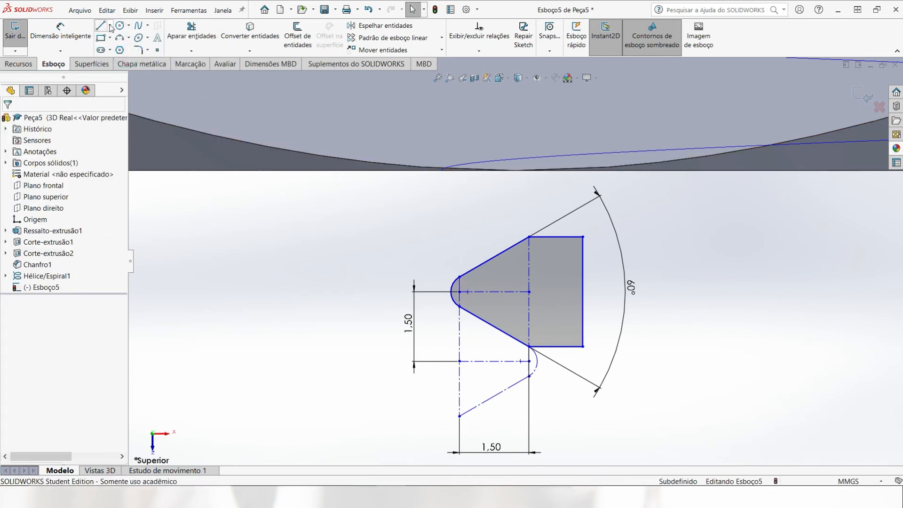
Draw a centerline from the helix start point to the upper end of the left arc and make it vertical.
click(110, 25)
click(126, 49)
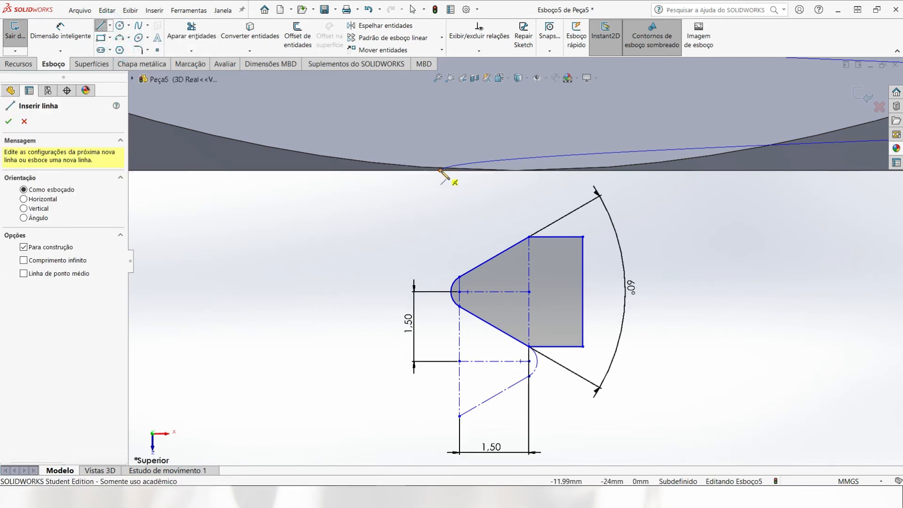
drag(441, 170, 458, 277)
key(Escape)
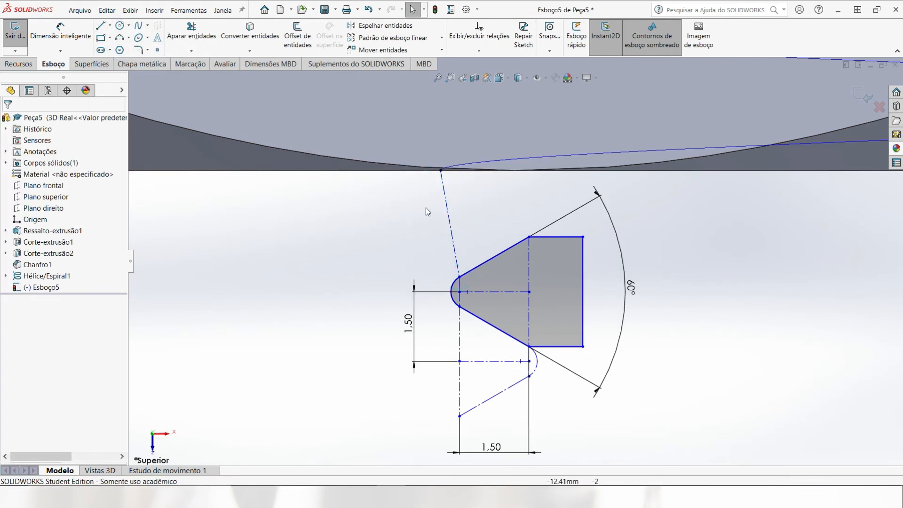
click(451, 191)
click(489, 159)
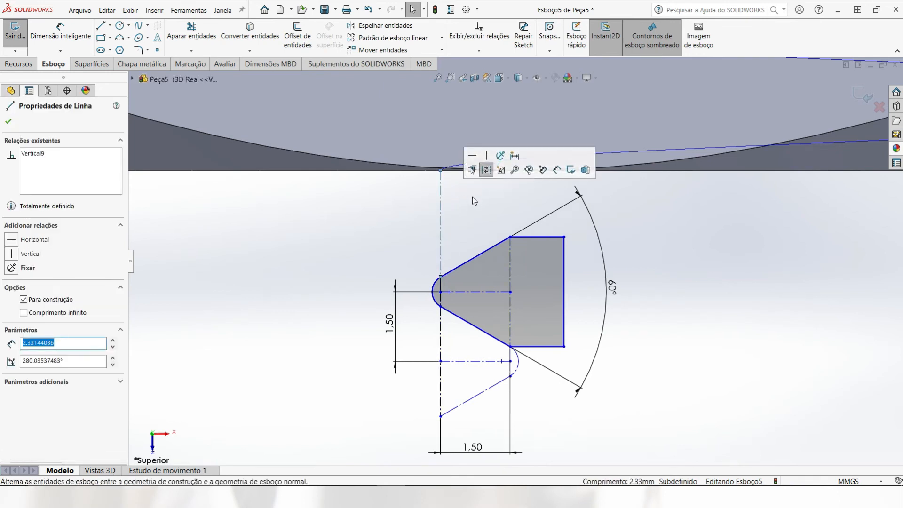
click(469, 207)
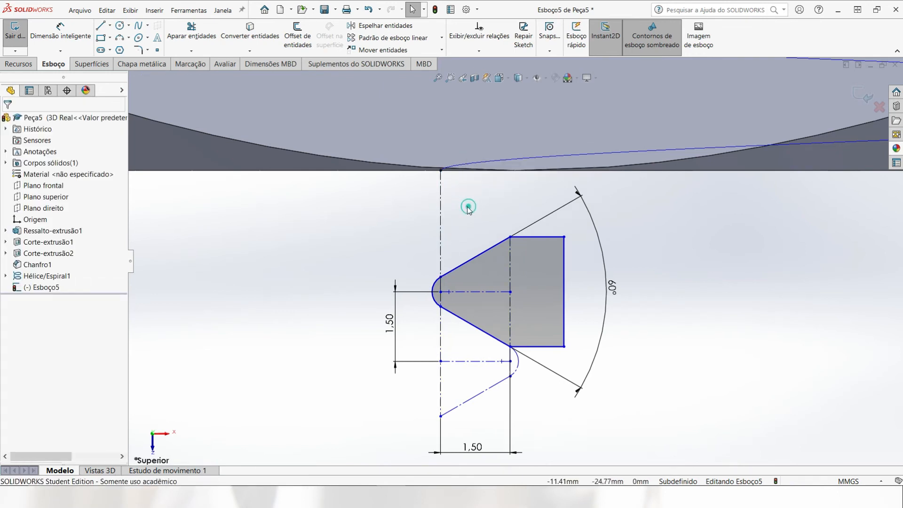
Apply a coincident relation between the profile's upper horizontal line and the vertex on the nut's bottom edge.
click(529, 241)
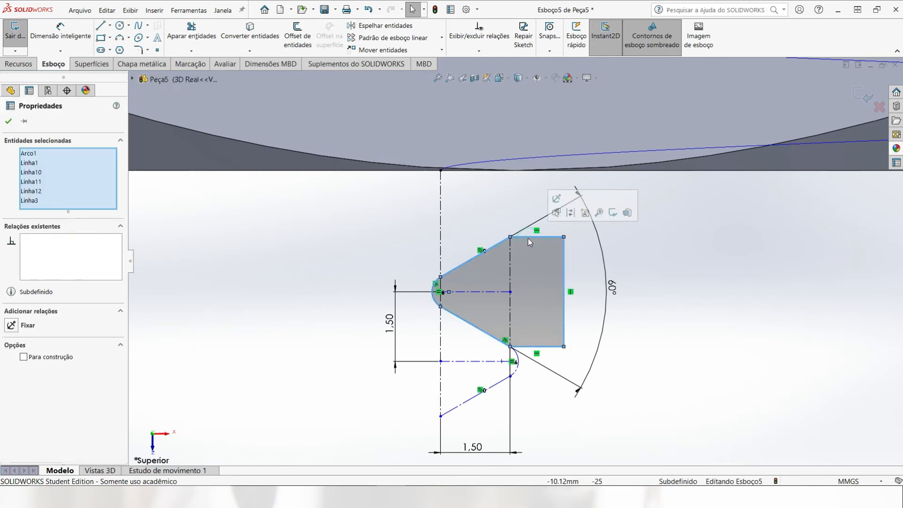
ctrl+click(515, 171)
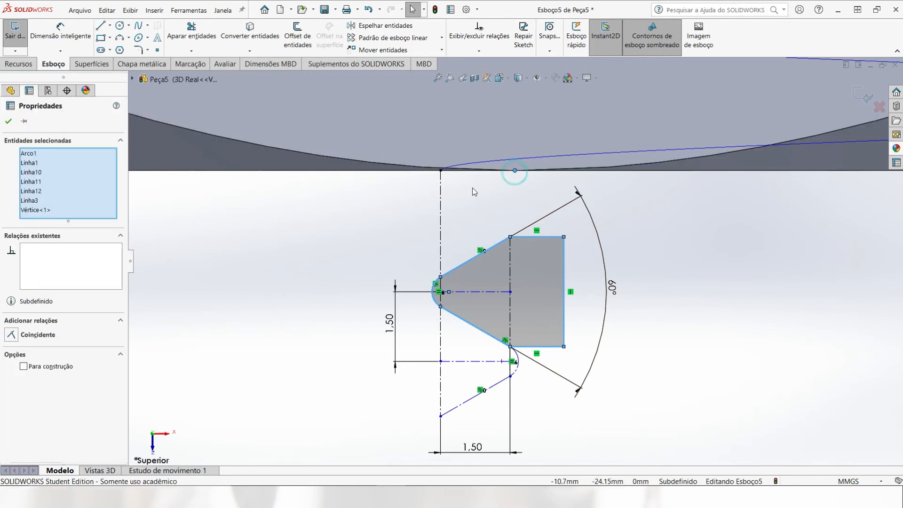
click(10, 335)
click(320, 230)
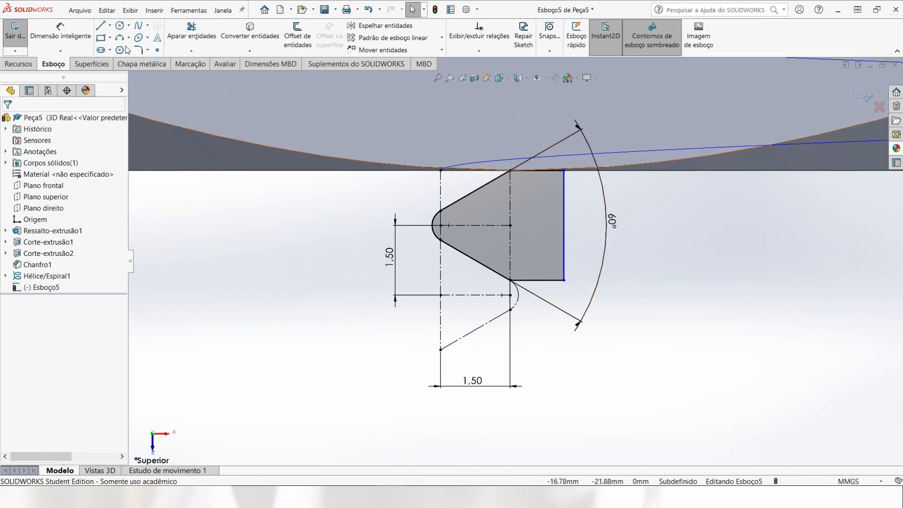
Dimension the distance between the closing vertical line and the right vertical centerline as 0.5 mm.
click(60, 31)
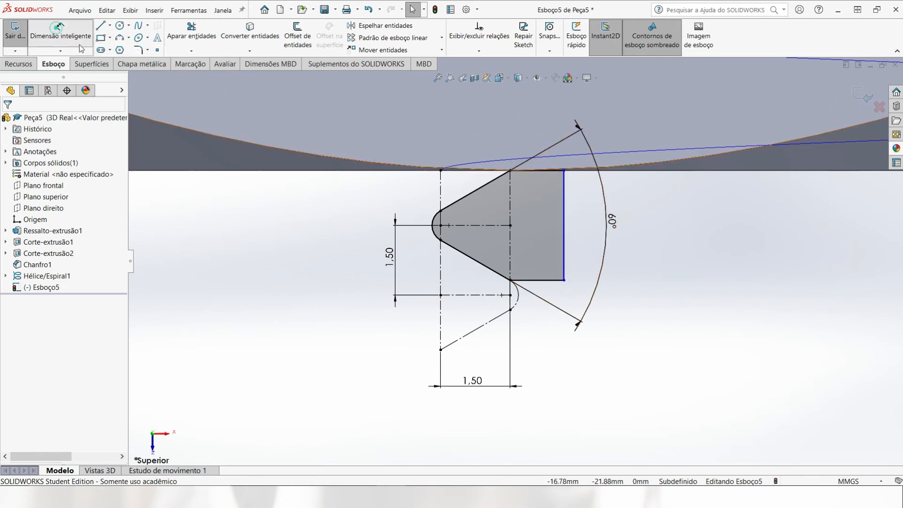
click(564, 246)
click(513, 254)
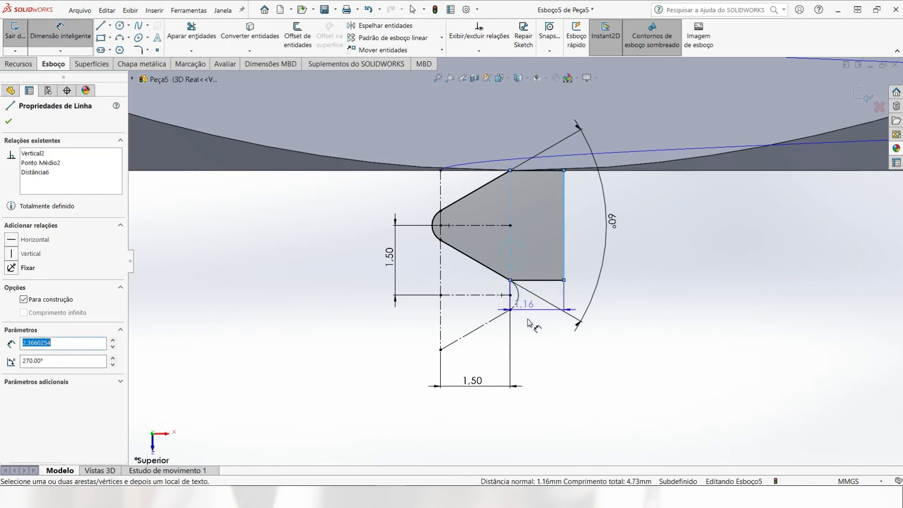
click(534, 348)
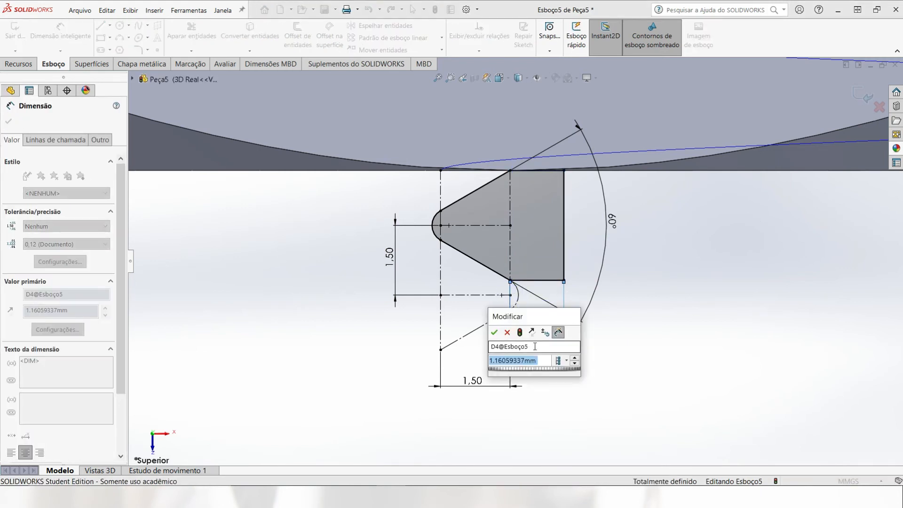
text(0.5)
key(Return)
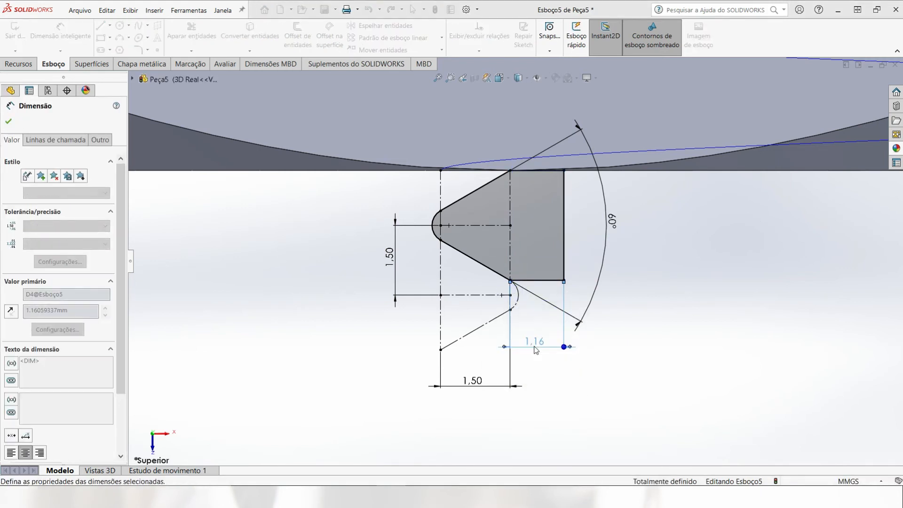
key(Escape)
Exit the thread profile sketch, keeping its geometry and dimensions.
scroll(588, 337, up, 6)
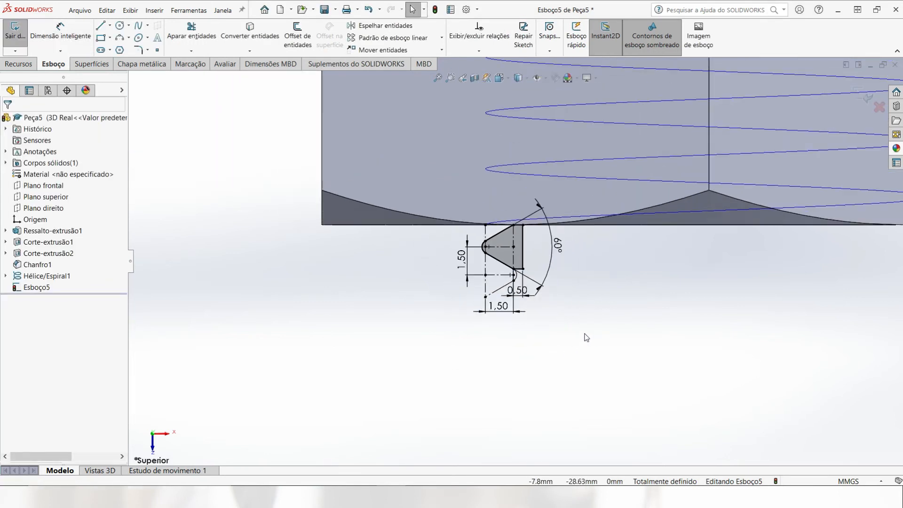
mouse_move(572, 317)
middle_down()
mouse_move(570, 271)
mouse_move(570, 310)
mouse_move(554, 238)
mouse_move(564, 242)
mouse_move(538, 234)
middle_up()
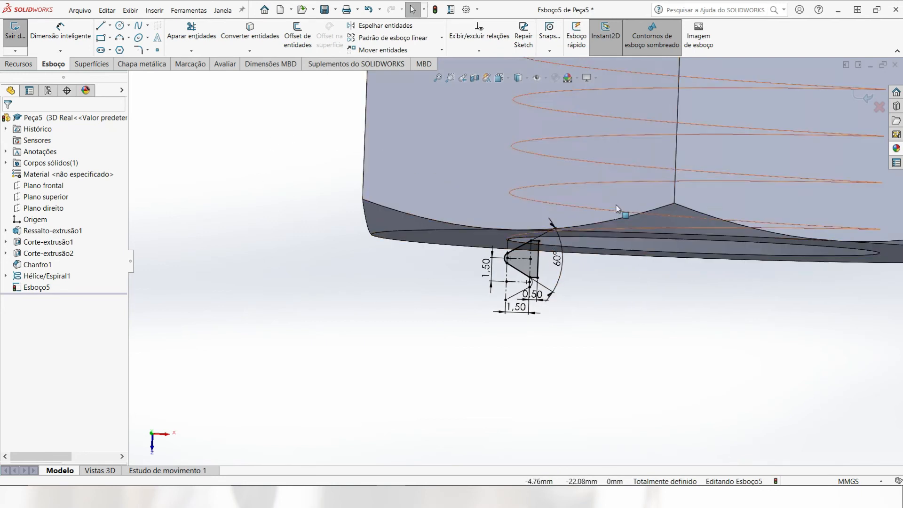
scroll(611, 212, down, 3)
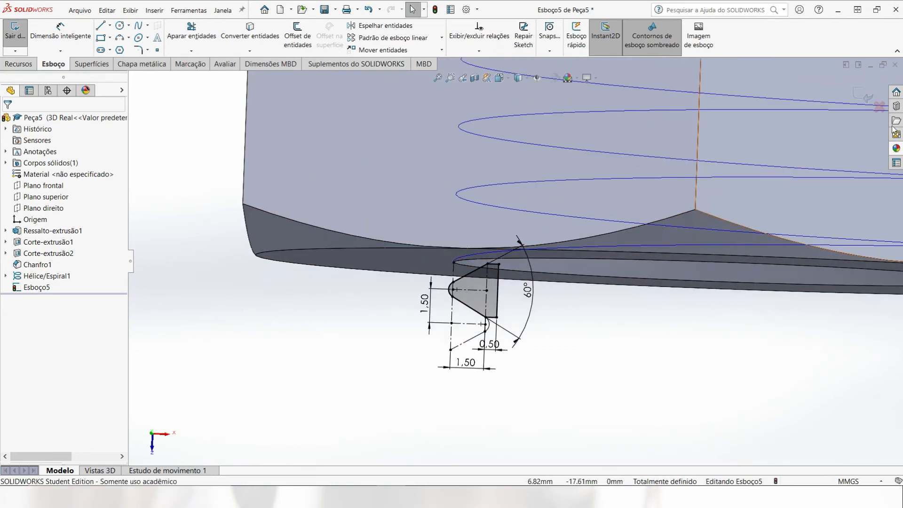
click(863, 96)
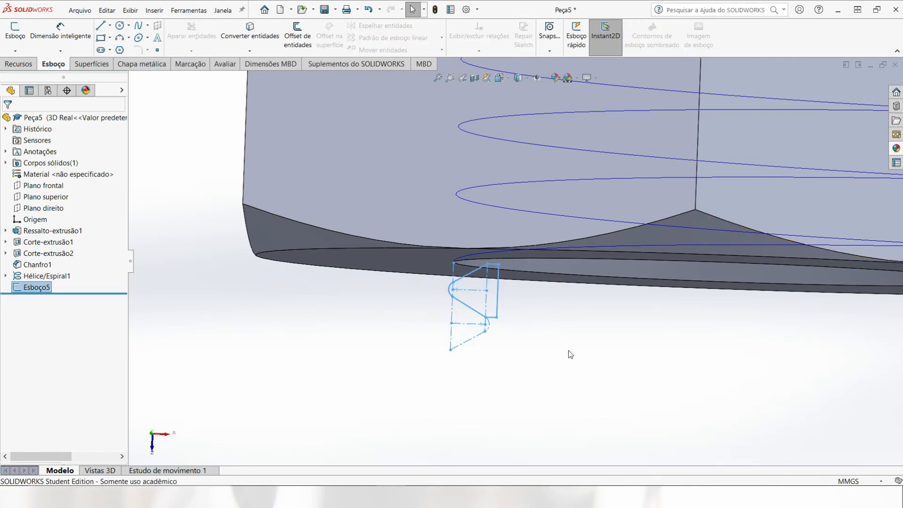
Cut the thread with a Swept Cut, using the thread profile sketch (Esboço5) as profile and Hélice/Espiral1 as path.
middle_drag(570, 352, 583, 271)
key(f)
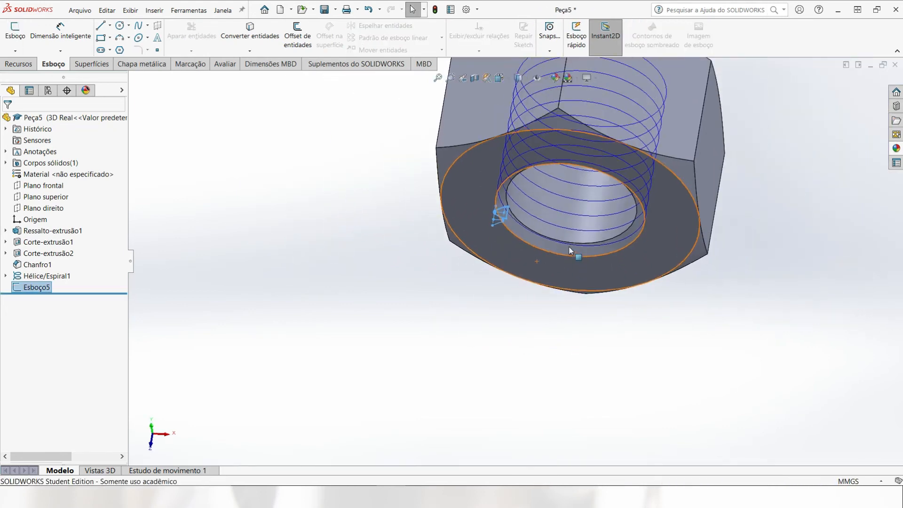
click(24, 67)
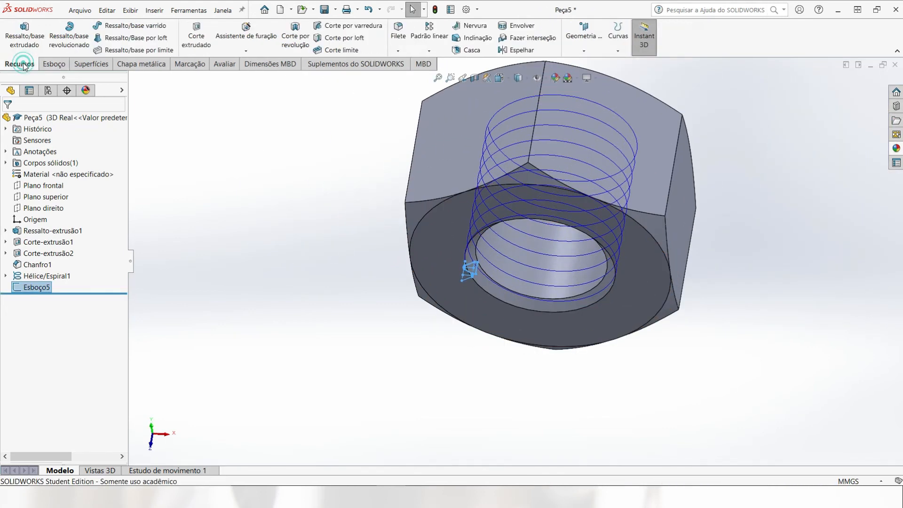
click(341, 27)
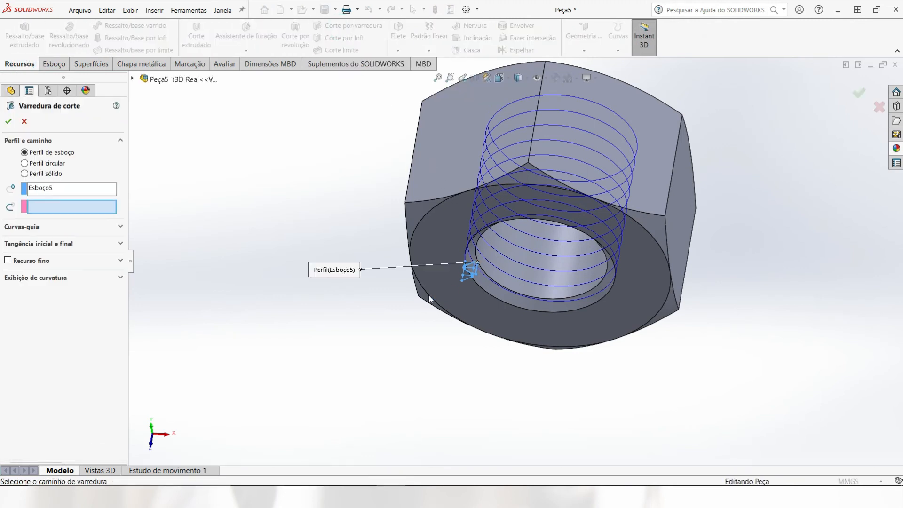
click(52, 190)
click(54, 207)
scroll(512, 266, down, 2)
middle_drag(527, 292, 483, 307)
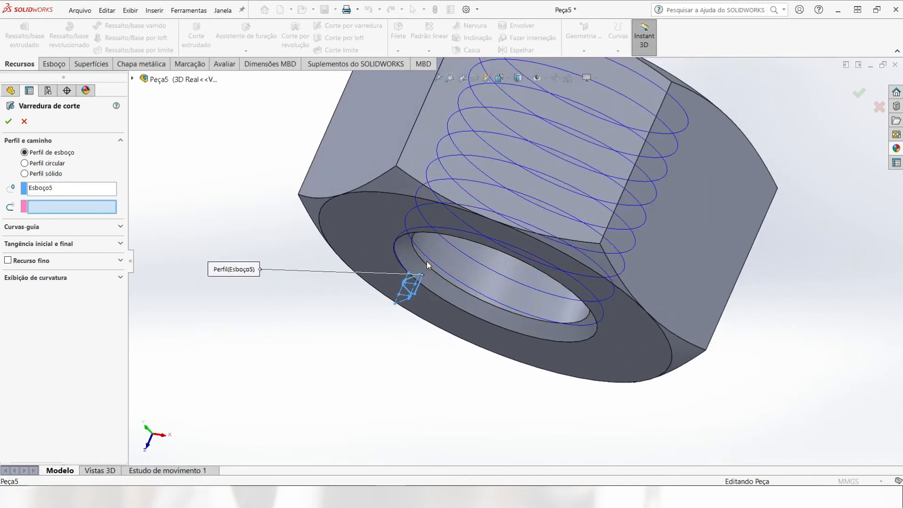
click(431, 262)
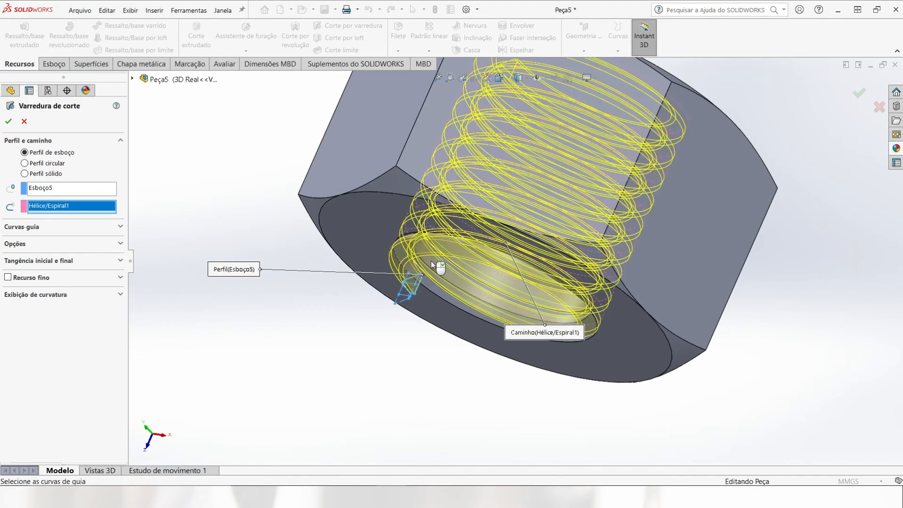
mouse_move(495, 373)
middle_down()
mouse_move(438, 368)
mouse_move(463, 379)
mouse_move(475, 405)
mouse_move(467, 423)
mouse_move(491, 393)
mouse_move(475, 335)
mouse_move(486, 369)
middle_up()
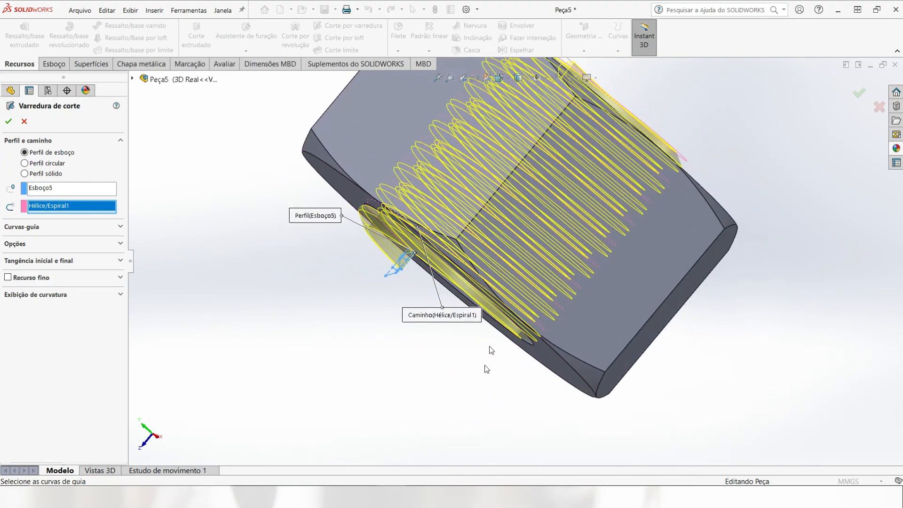
click(8, 122)
Hide the helix curve Hélice/Espiral1 and show the nut in isometric view.
middle_drag(364, 331, 515, 332)
scroll(515, 332, up, 5)
scroll(548, 163, down, 4)
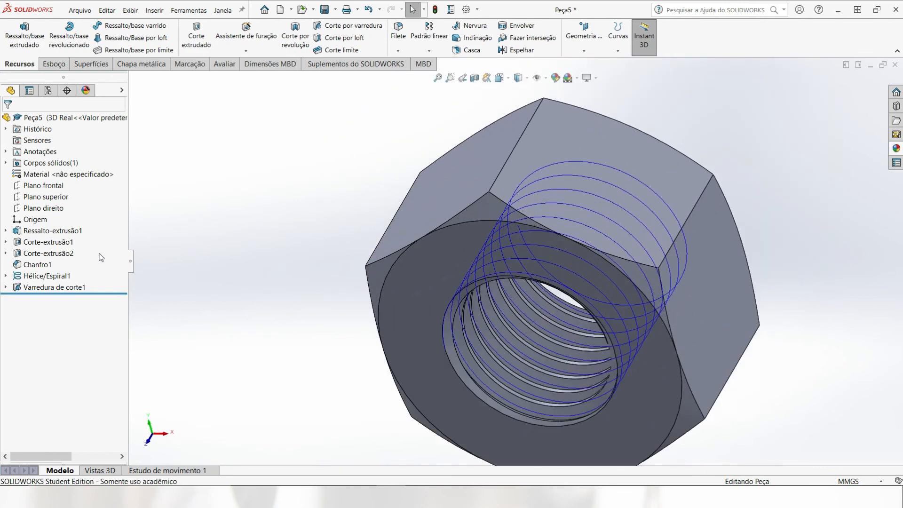
right_click(39, 277)
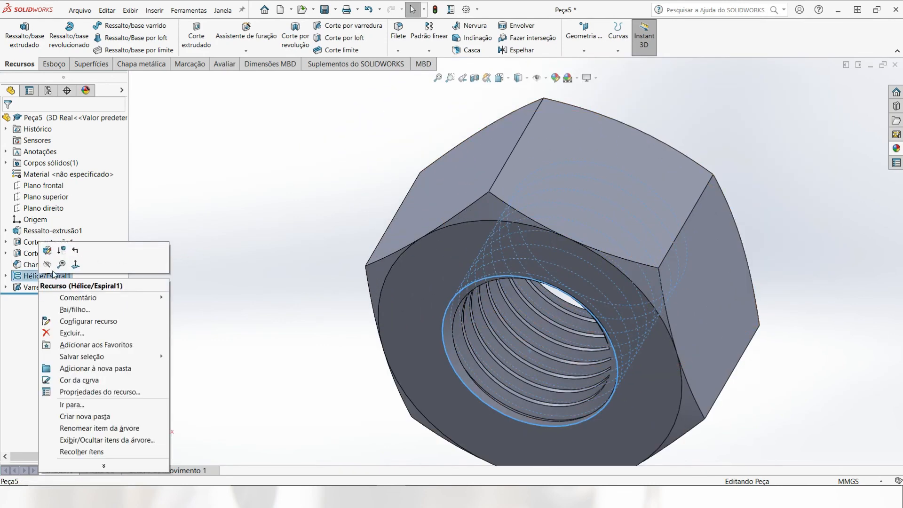
click(47, 264)
scroll(338, 289, up, 3)
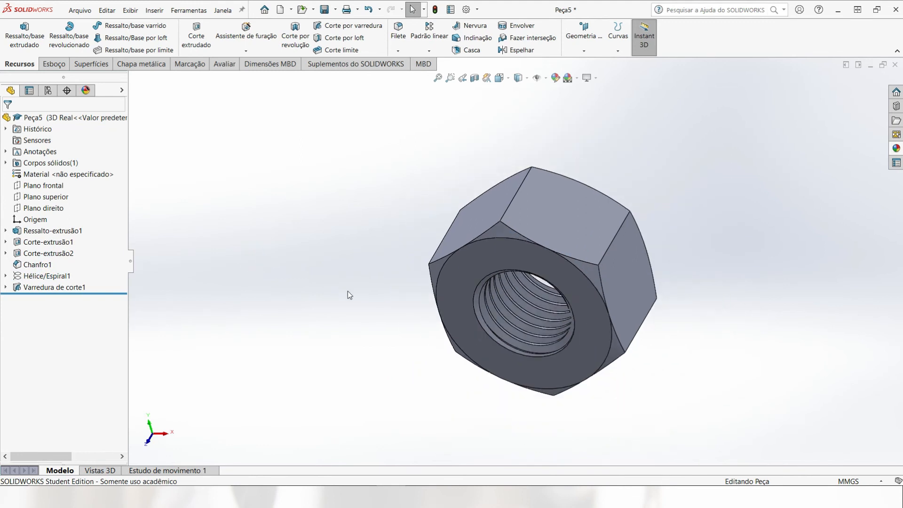
key(ctrl+7)
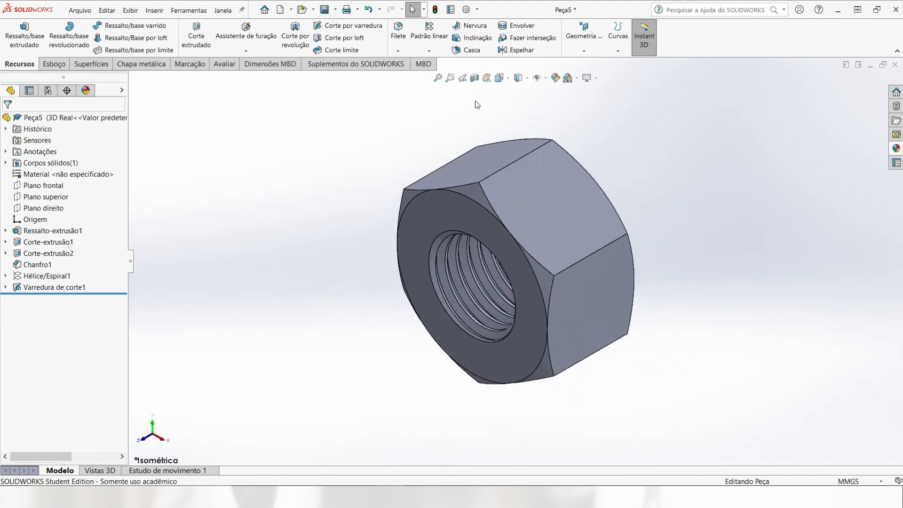
Section the nut along Plano superior, examine the thread profile up close, and turn the section view off.
click(475, 78)
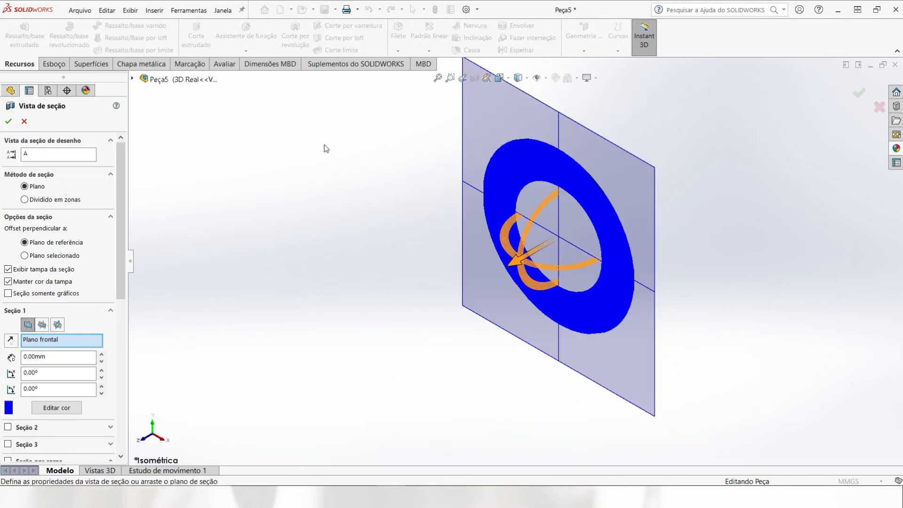
click(42, 324)
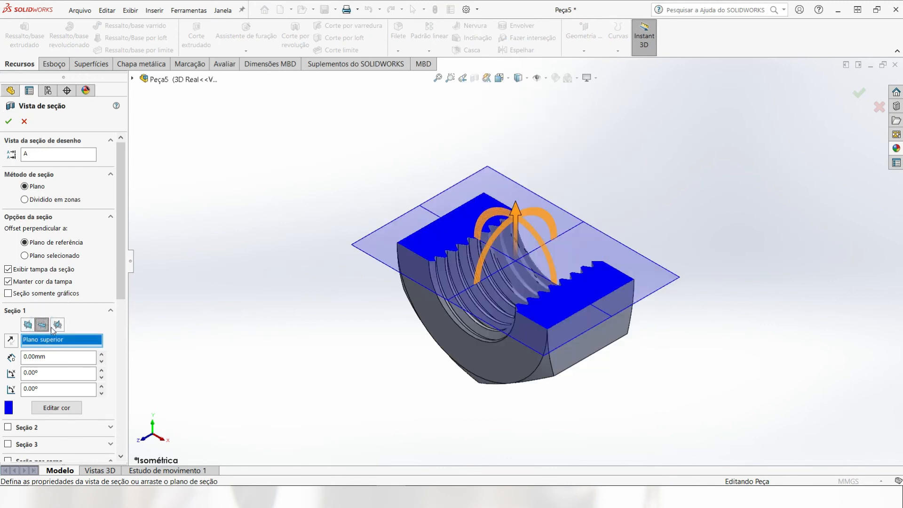
click(8, 122)
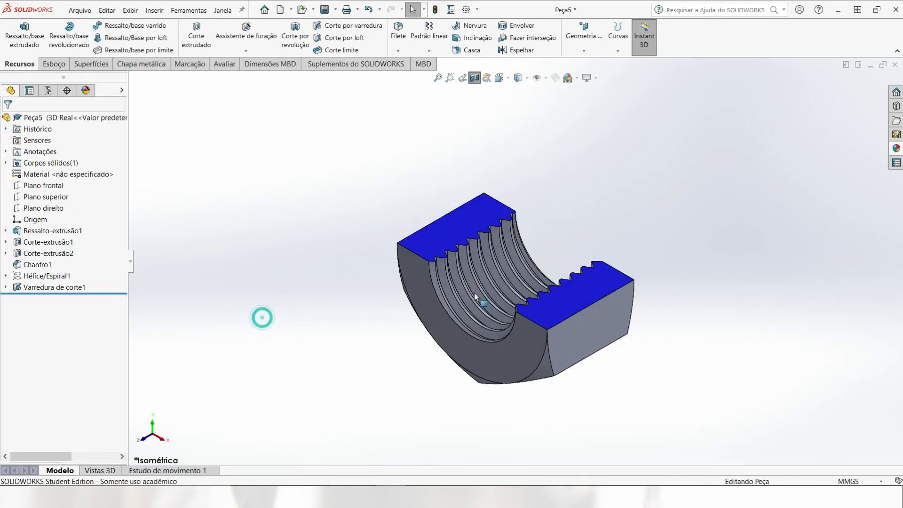
scroll(574, 256, down, 5)
middle_drag(529, 241, 535, 338)
scroll(496, 376, down, 3)
key(ctrl+7)
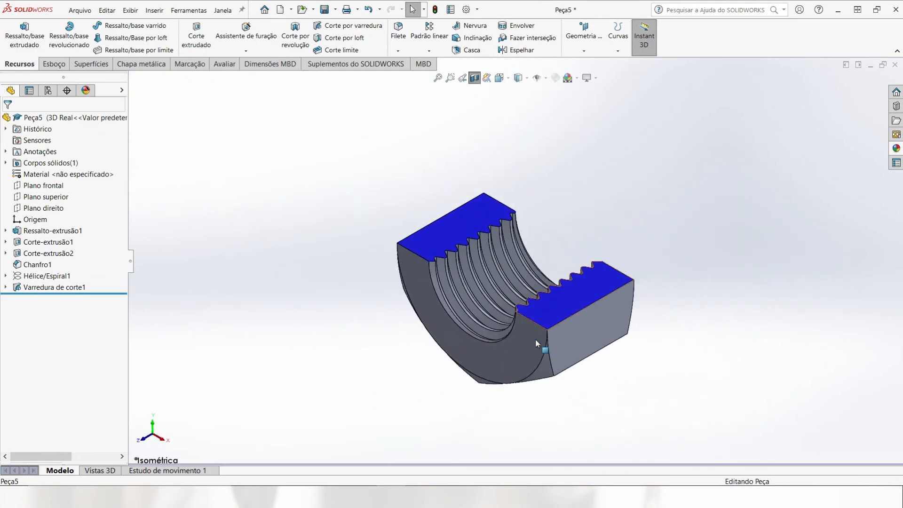
click(474, 78)
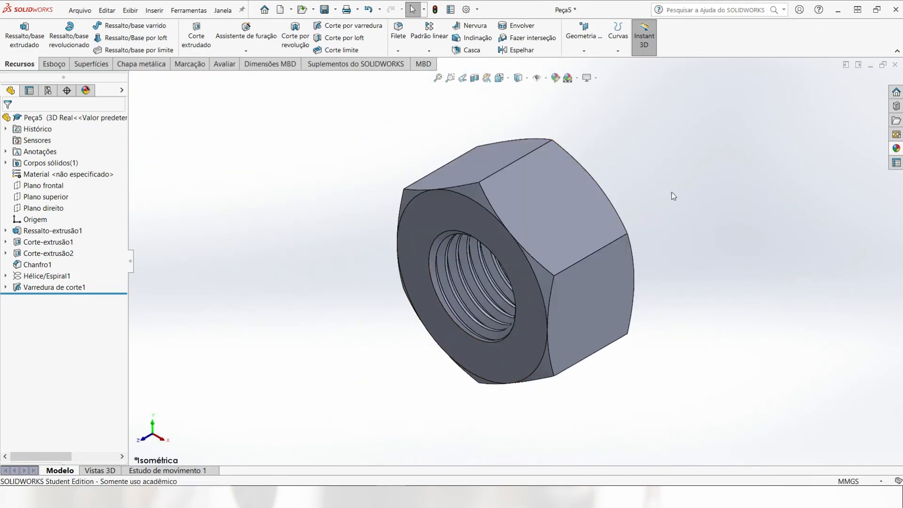
Assign the material AISI 1045 Aço, trefilado to the nut and activate the "3D Para desenho 2D" configuration.
right_click(54, 175)
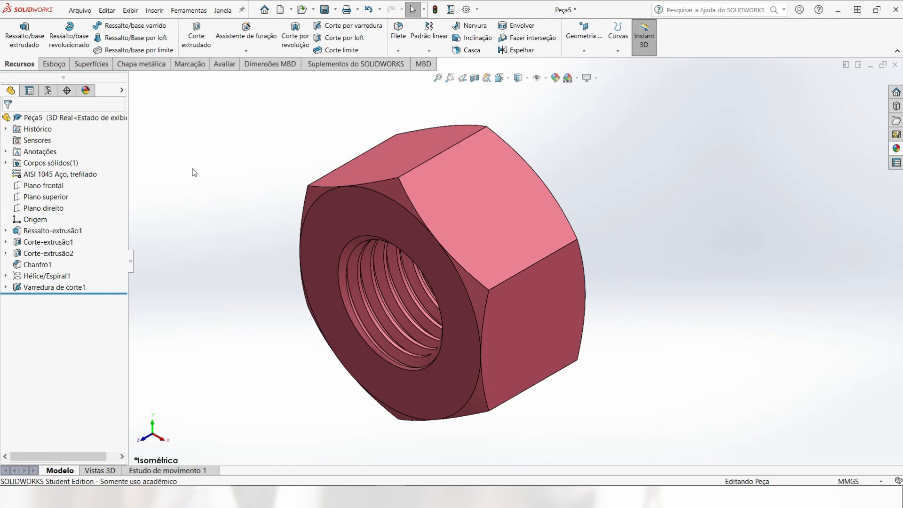
click(48, 92)
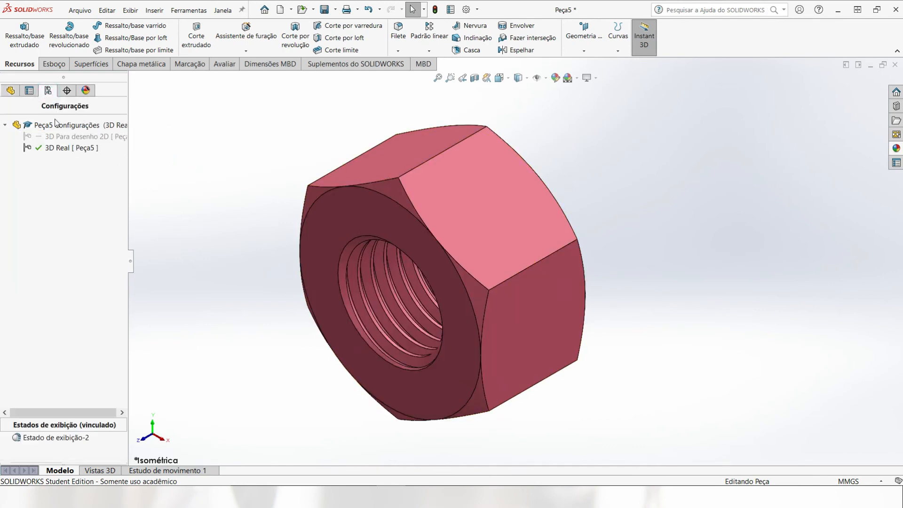
double_click(73, 136)
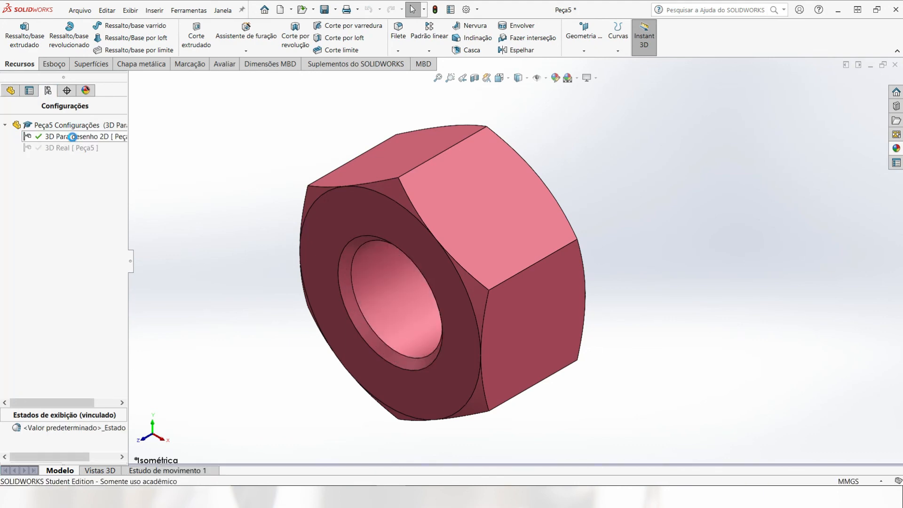
click(10, 91)
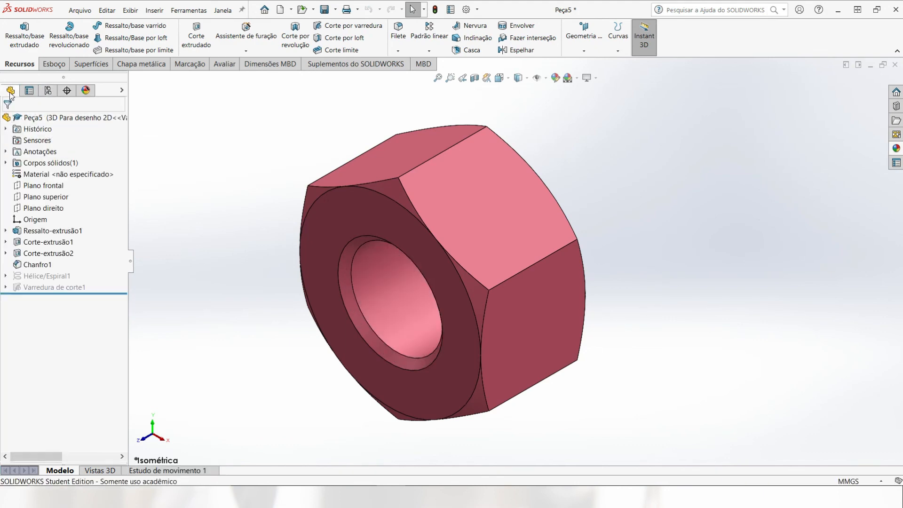
Start a sketch on the nut's front annular face and convert the outer edge of the hole's chamfer into a sketch circle.
click(323, 291)
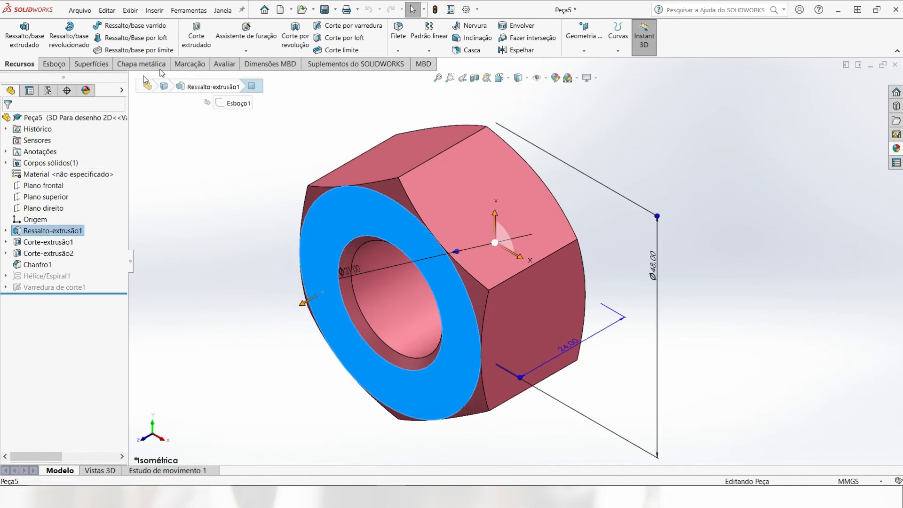
click(54, 63)
click(16, 36)
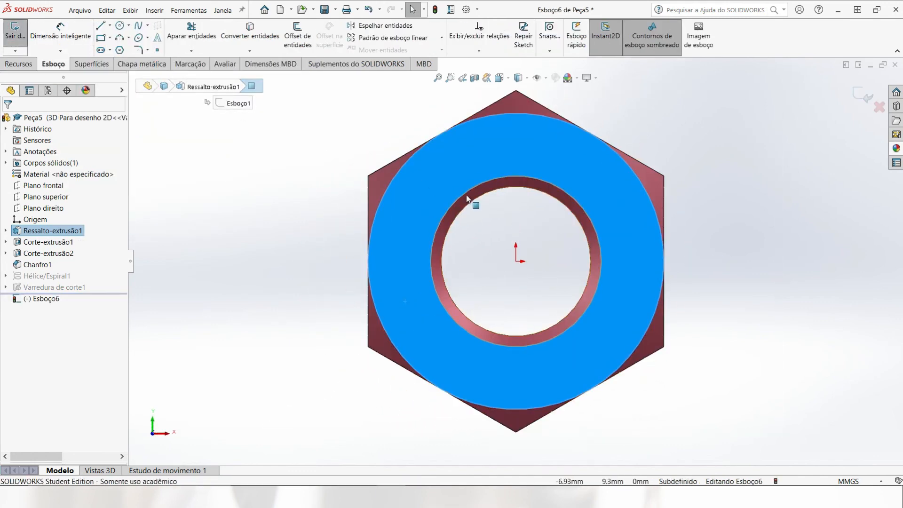
click(464, 194)
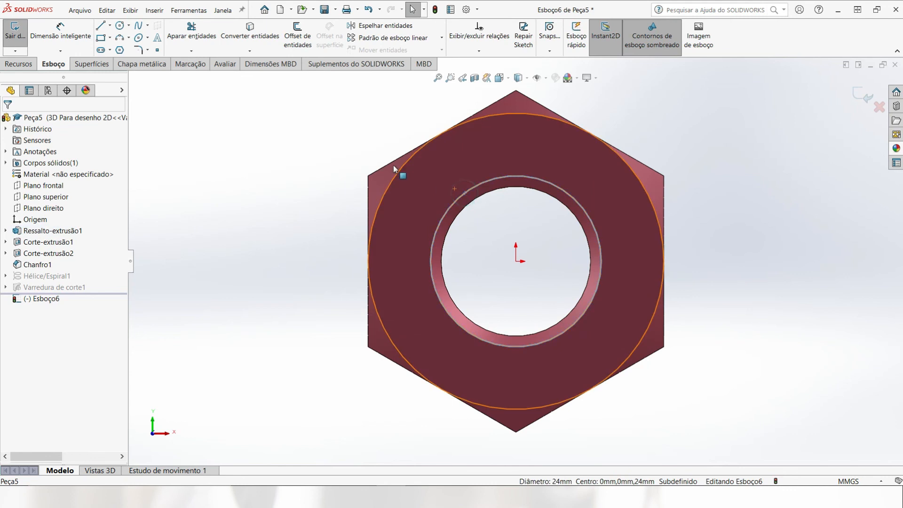
click(249, 33)
Extrude-cut the converted circle through the nut with a blind depth of 24 mm.
mouse_move(574, 220)
middle_down()
mouse_move(543, 250)
mouse_move(541, 265)
middle_up()
click(19, 64)
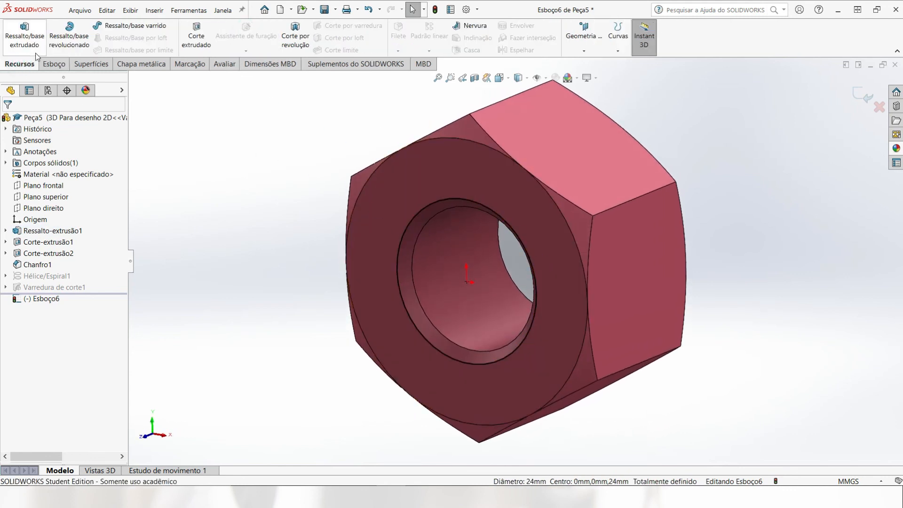
click(196, 37)
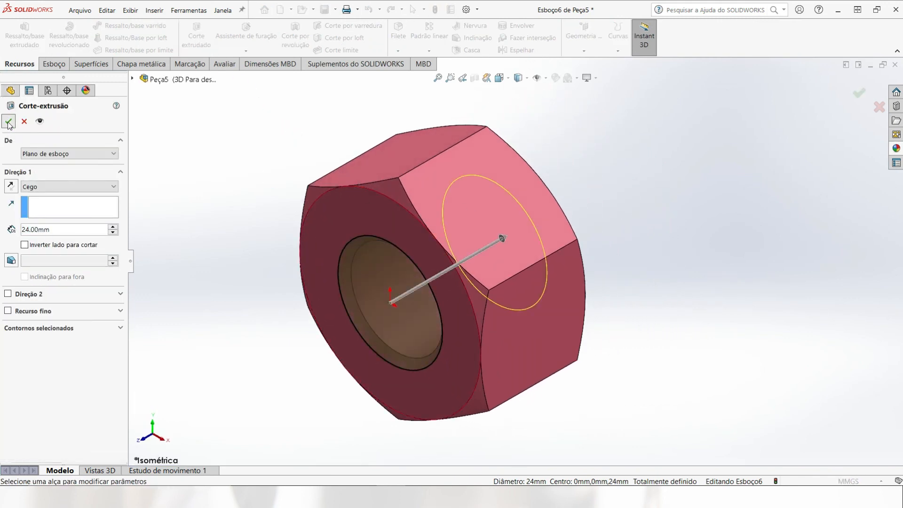
click(8, 122)
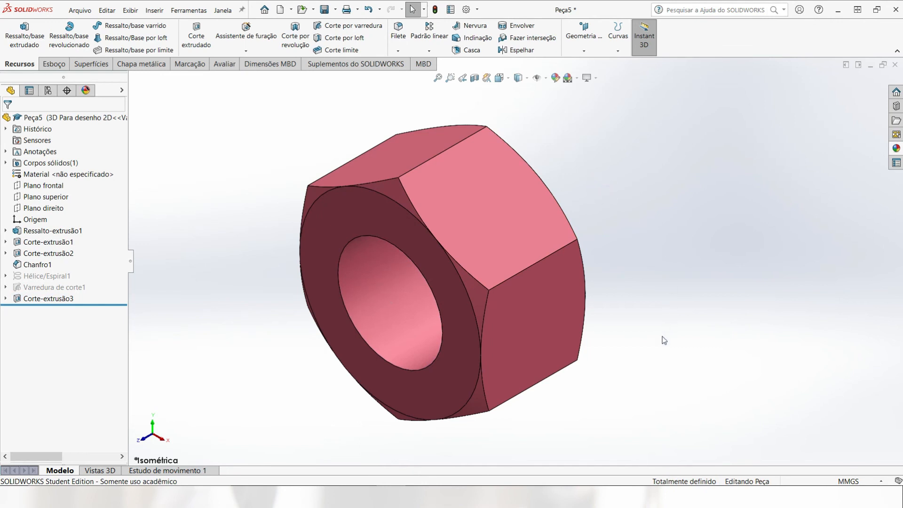
middle_drag(663, 332, 692, 304)
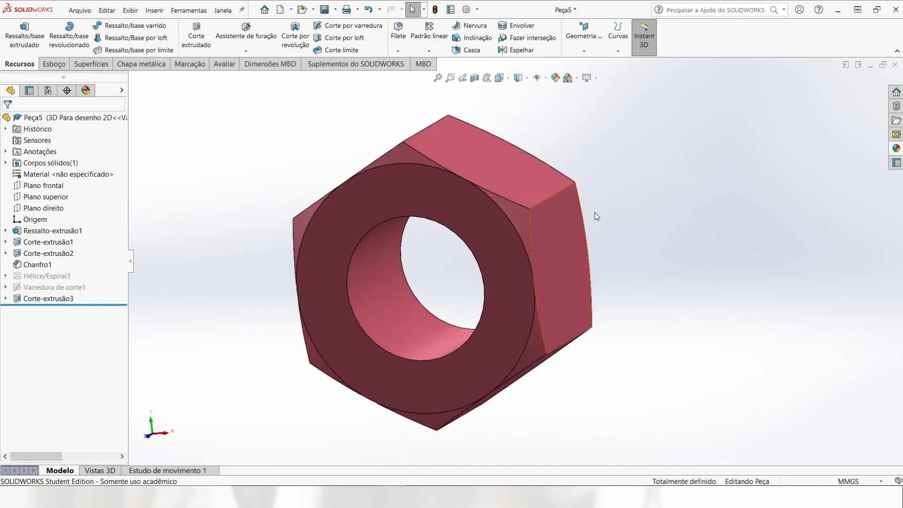
middle_drag(596, 216, 579, 228)
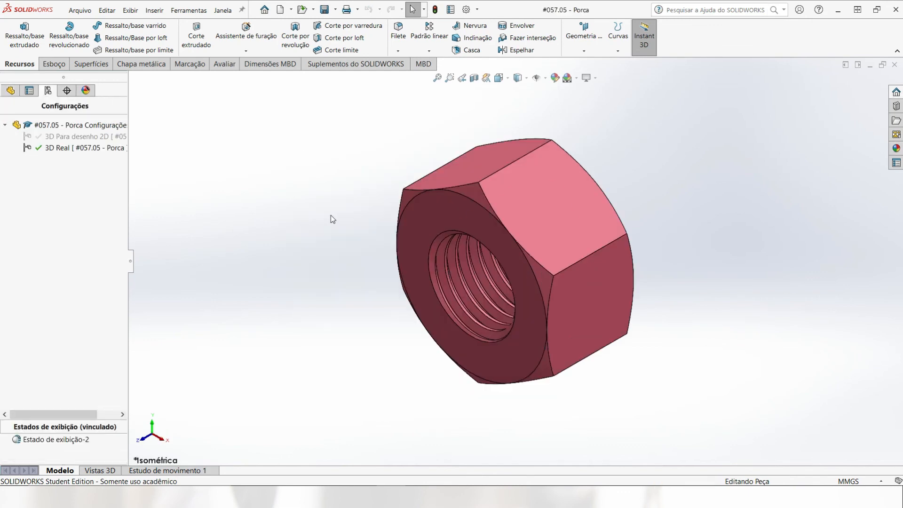
Activate the "3D Para desenho 2D" configuration of the saved nut, inspect its plain hole, and return to isometric view.
middle_drag(540, 323, 557, 312)
scroll(557, 311, up, 1)
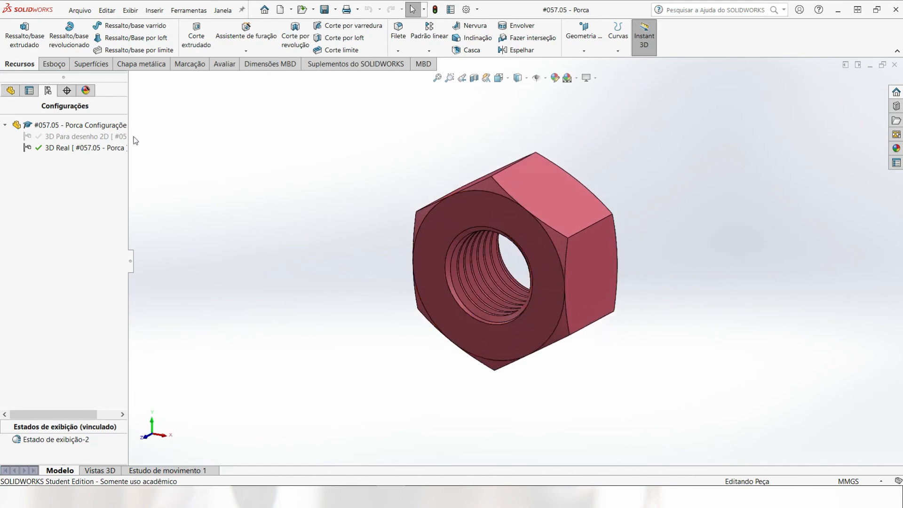
double_click(78, 138)
scroll(549, 281, down, 3)
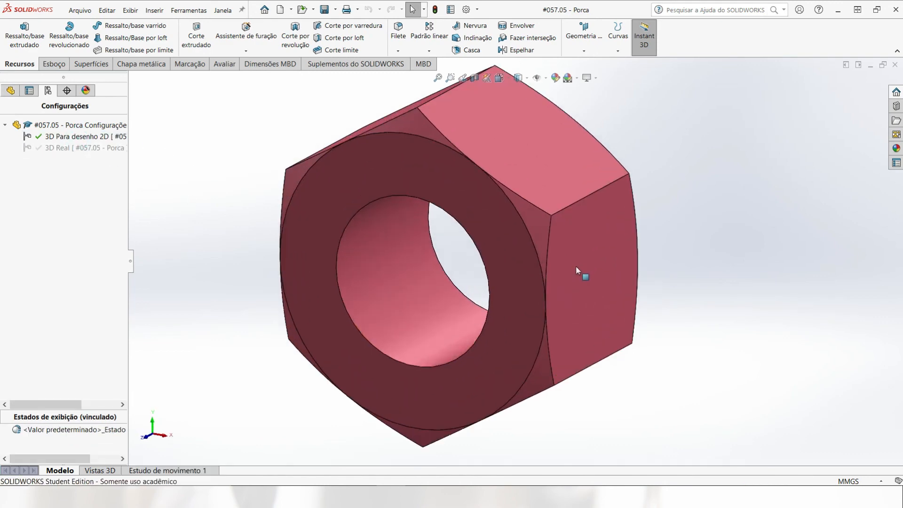
middle_drag(553, 280, 360, 411)
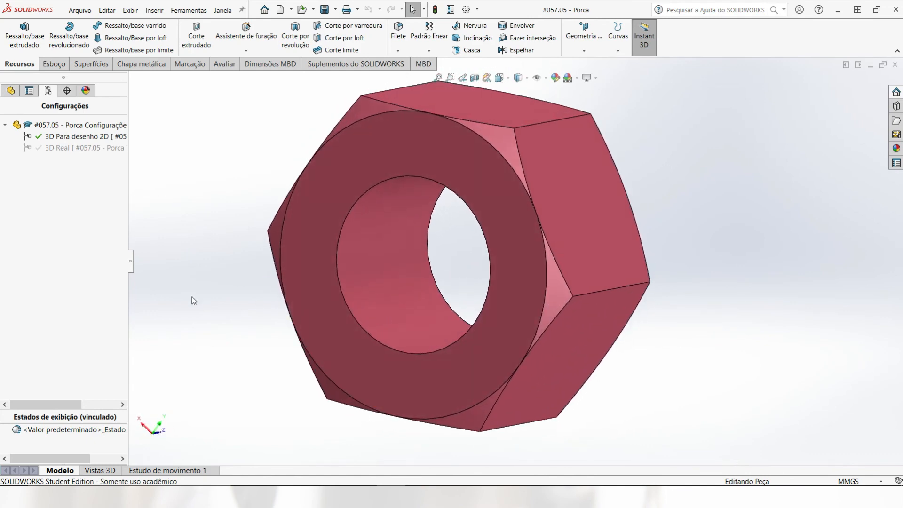
key(ctrl+7)
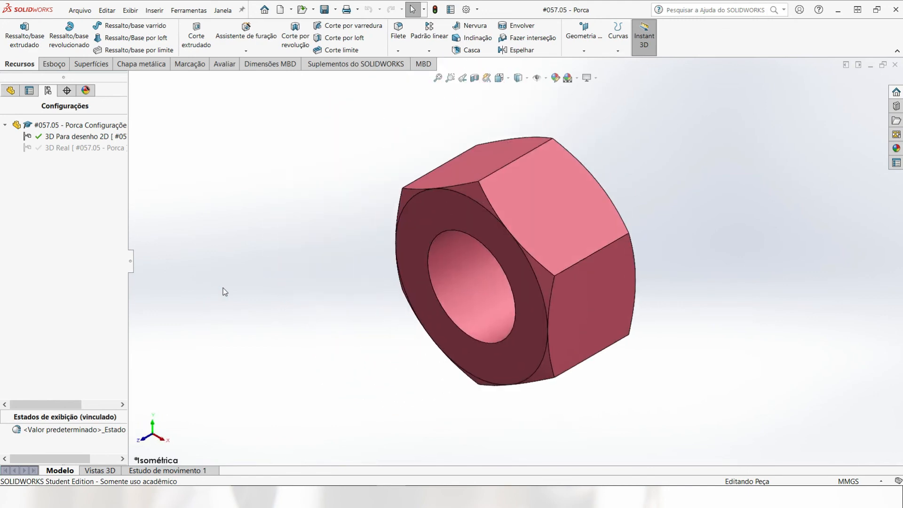